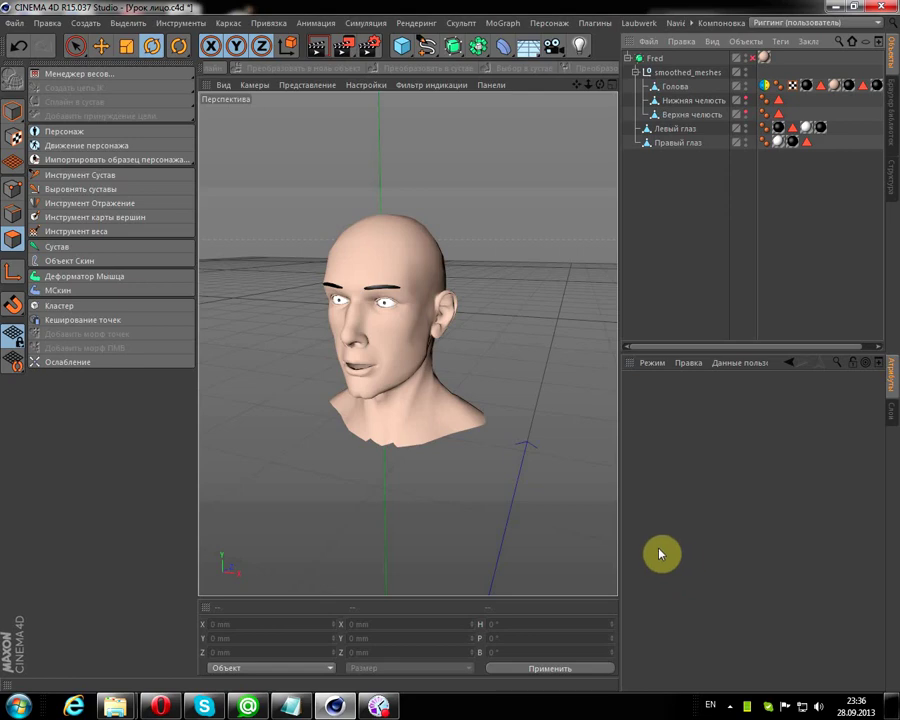
Step: Orbit the Perspective view around the face and select Голова and the lower jaw
scroll(500, 378, "up", 2)
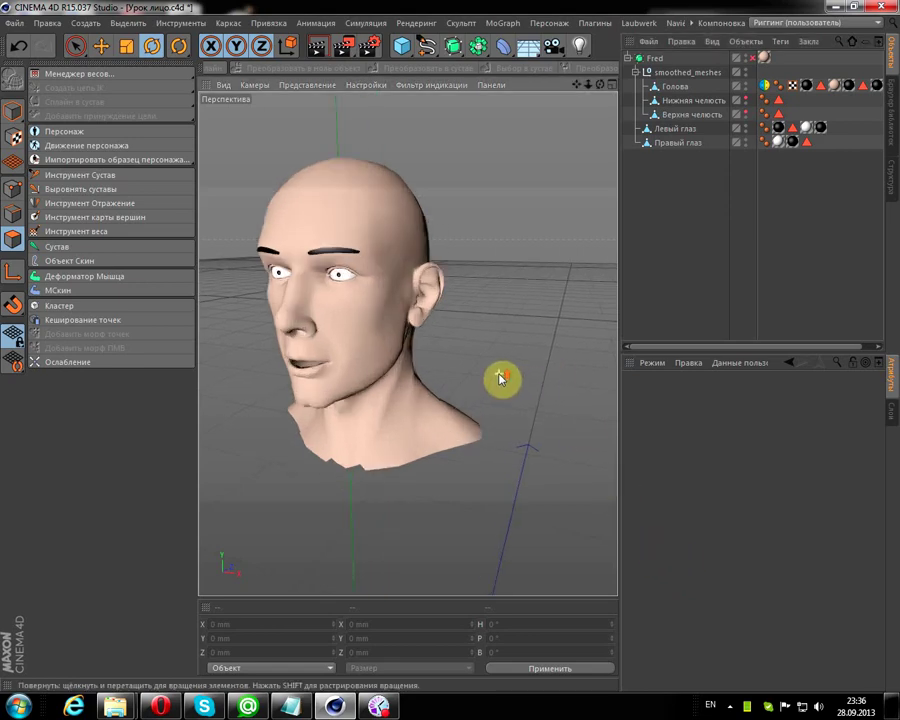
left_click_drag(600, 85, 634, 157)
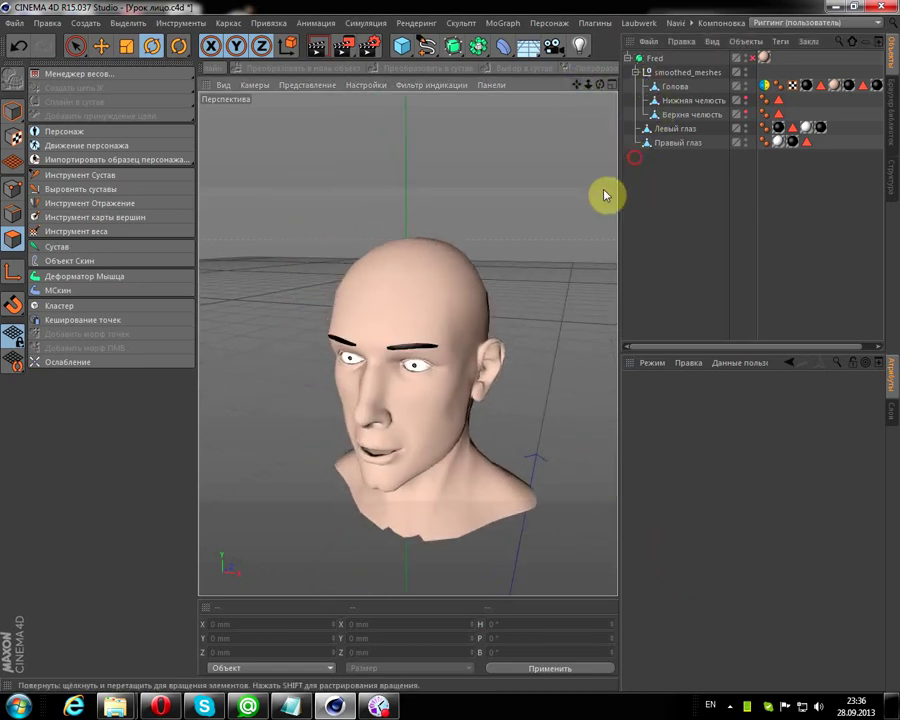
mouse_move(599, 85)
left_mouse_down()
mouse_move(616, 50)
mouse_move(716, 49)
left_mouse_up()
mouse_move(589, 84)
left_mouse_down()
mouse_move(576, 80)
mouse_move(565, 44)
left_mouse_up()
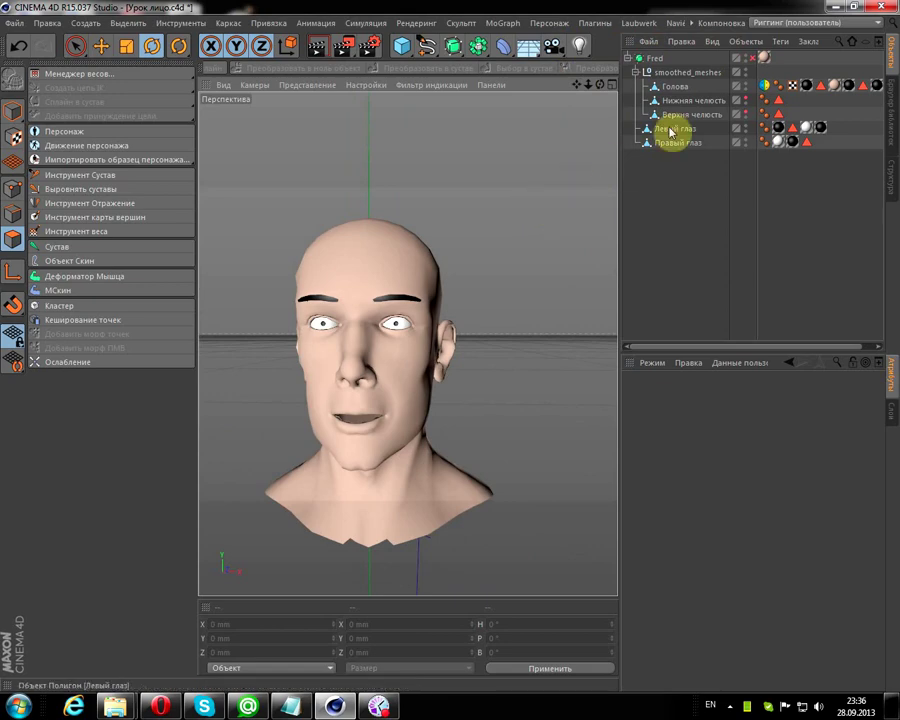
left_click(680, 87)
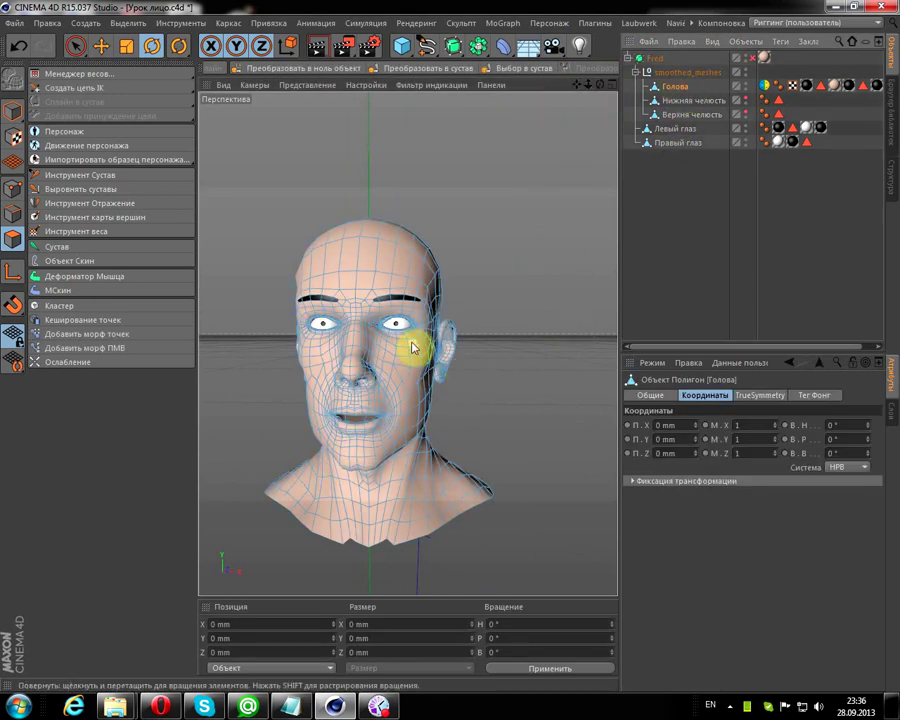
left_click(684, 100)
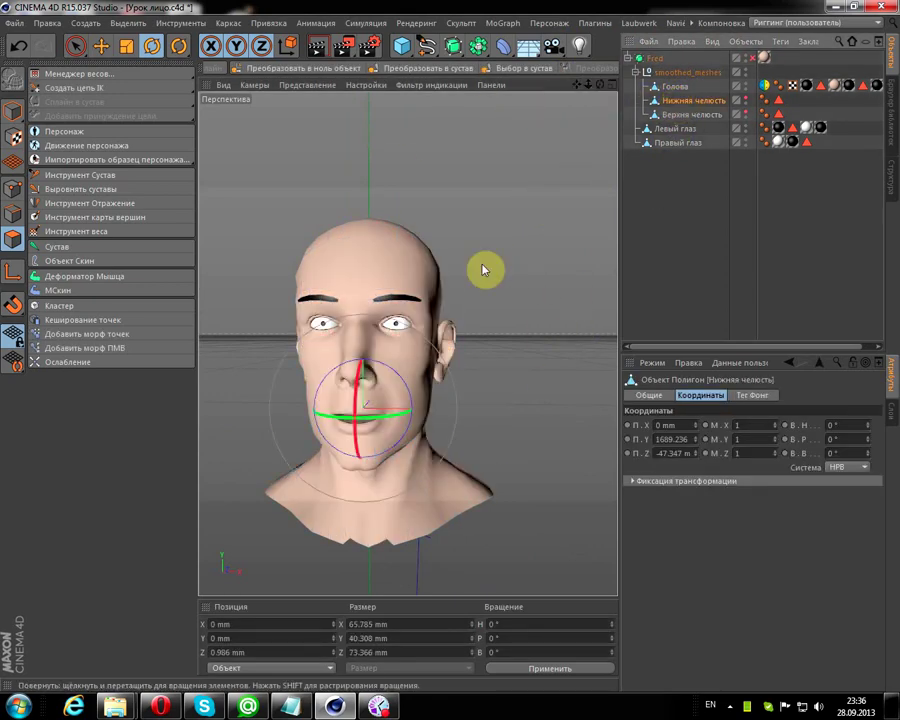
Step: Zoom in on the mouth and close the jaw so the teeth show, then deselect it
scroll(380, 311, "up", 3)
scroll(380, 311, "up", 2)
left_click_drag(579, 86, 610, 7)
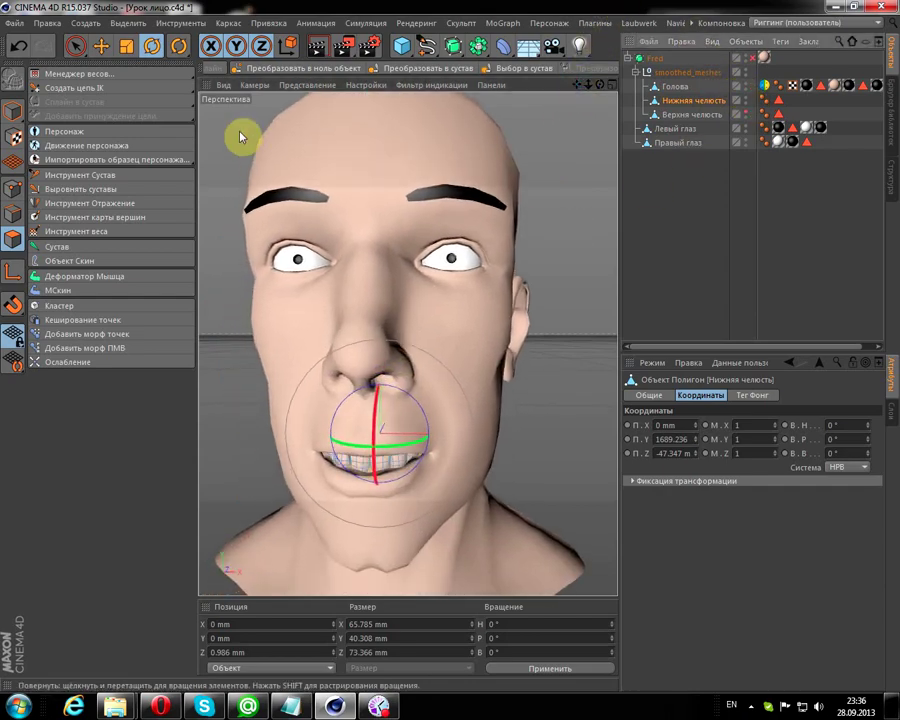
left_click(12, 110)
scroll(514, 410, "up", 2)
scroll(514, 410, "up", 2)
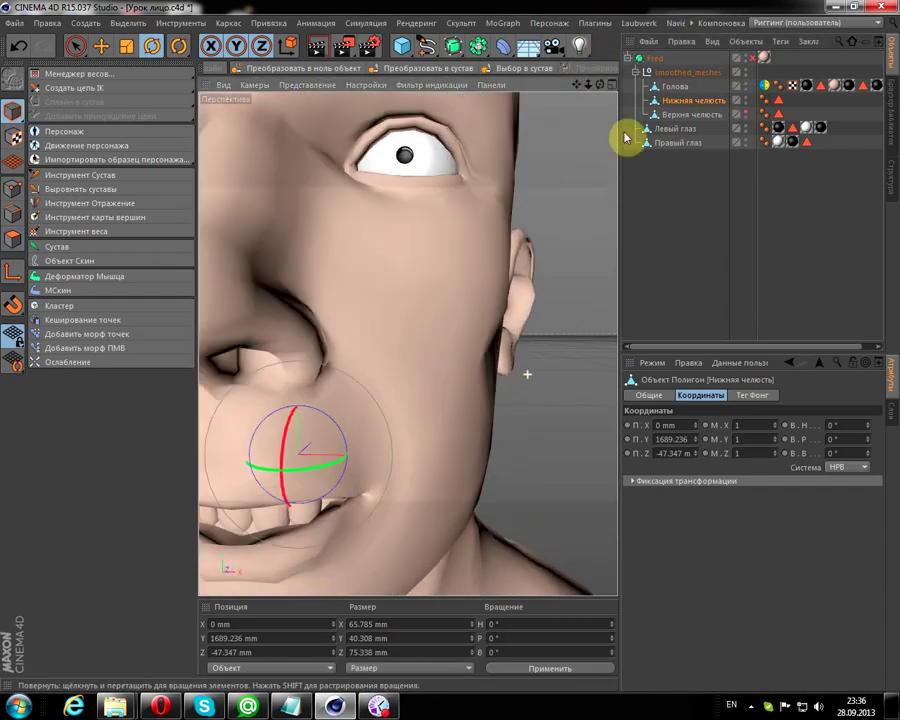
mouse_move(578, 86)
left_mouse_down()
mouse_move(628, 30)
mouse_move(376, 460)
left_mouse_up()
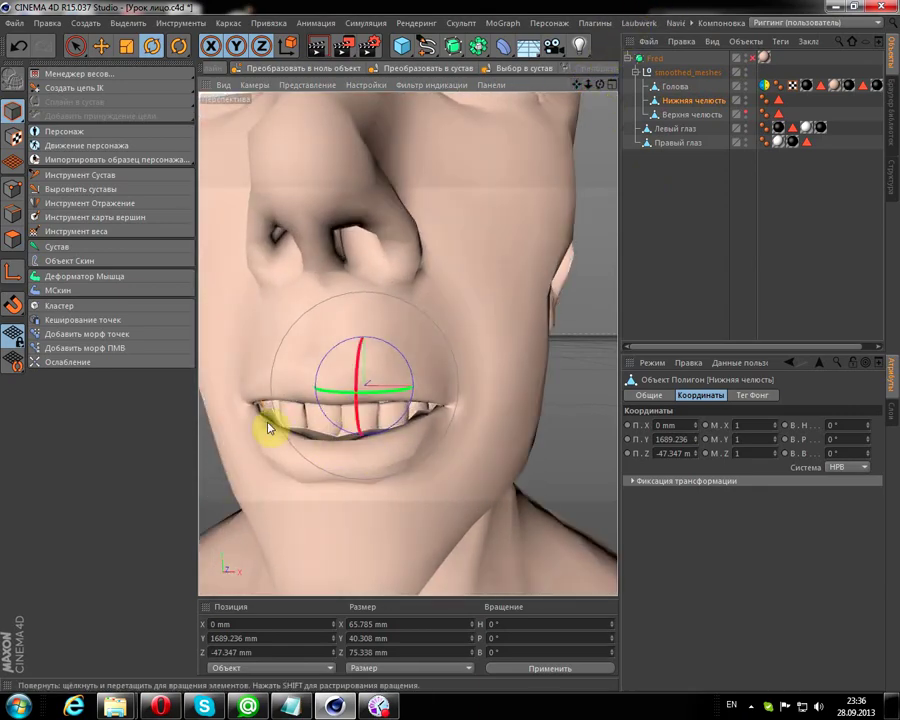
left_click(752, 103)
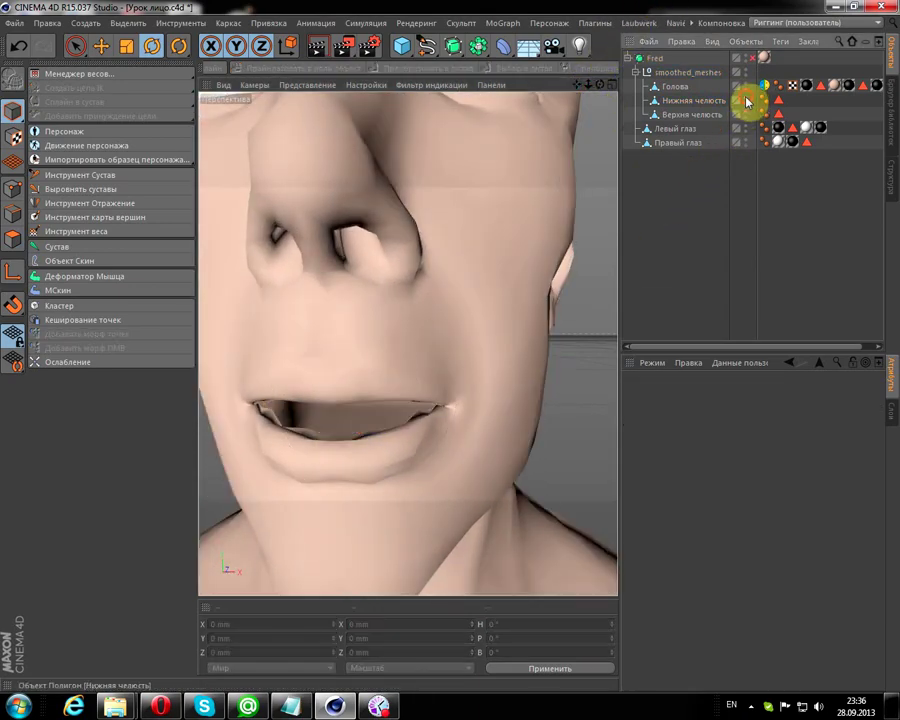
Step: Select both eyes and switch the viewport to the Right view
scroll(468, 216, "down", 3)
scroll(465, 234, "down", 2)
left_click(670, 128)
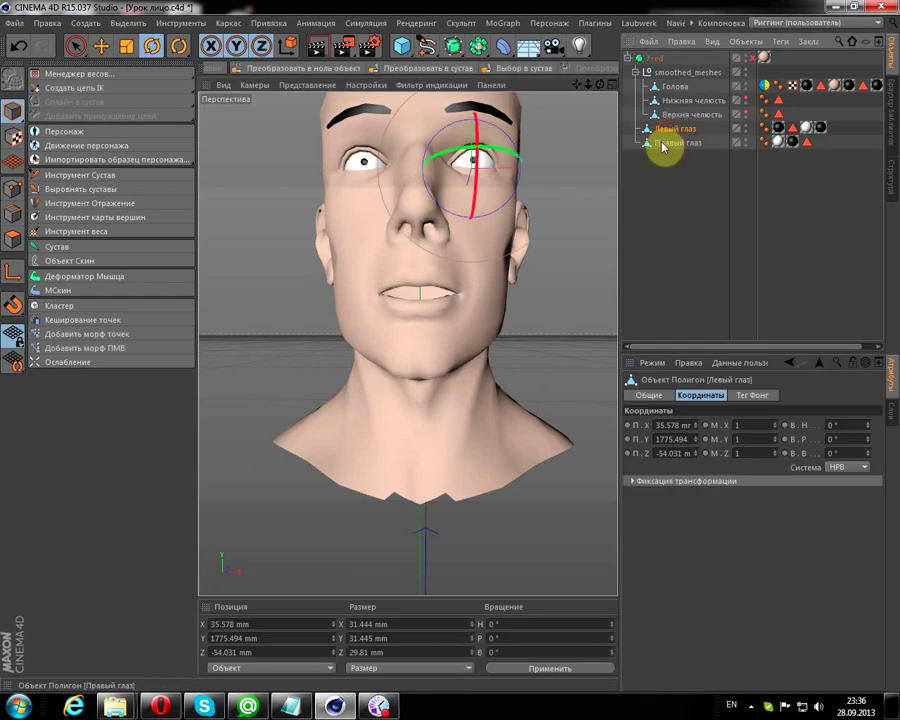
left_click(670, 142)
mouse_move(577, 91)
left_mouse_down()
mouse_move(563, 137)
mouse_move(609, 105)
mouse_move(548, 121)
left_mouse_up()
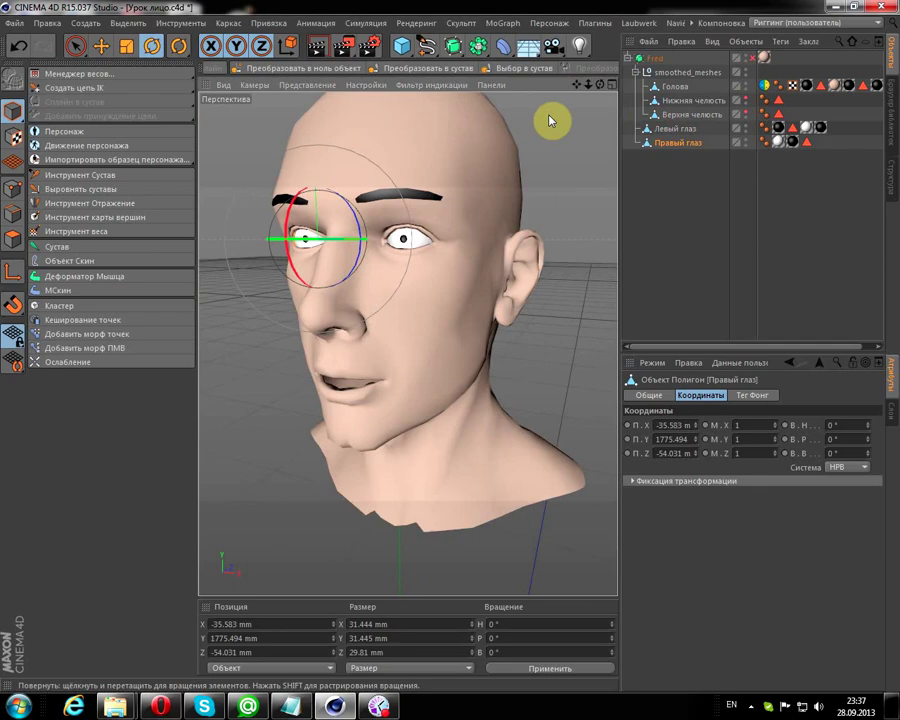
key("F3")
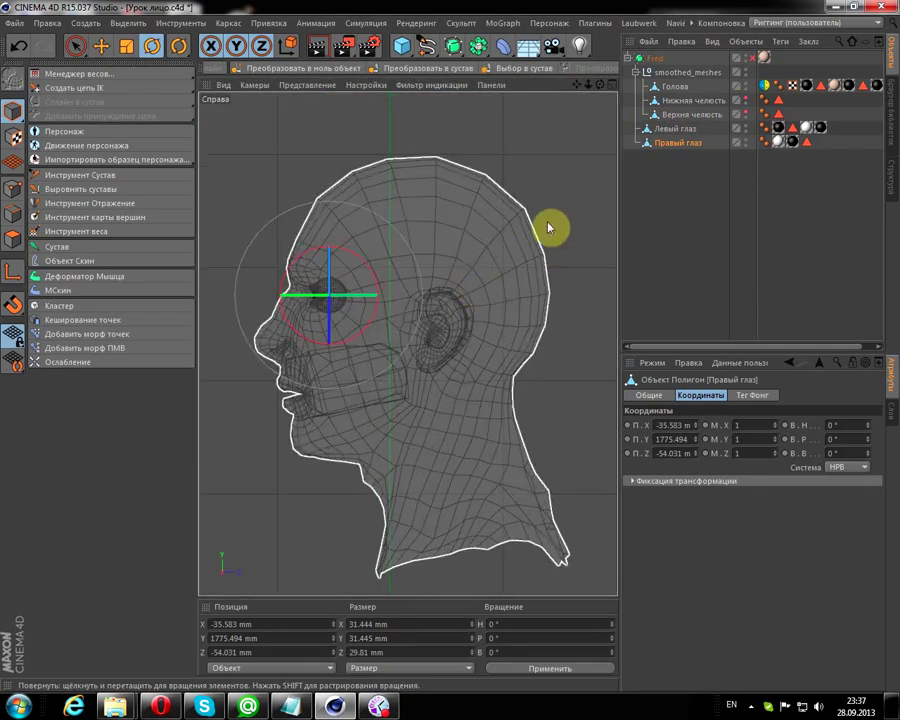
Step: Place a three-joint chain from the neck base, below the ear, to the top of the head
left_click(672, 232)
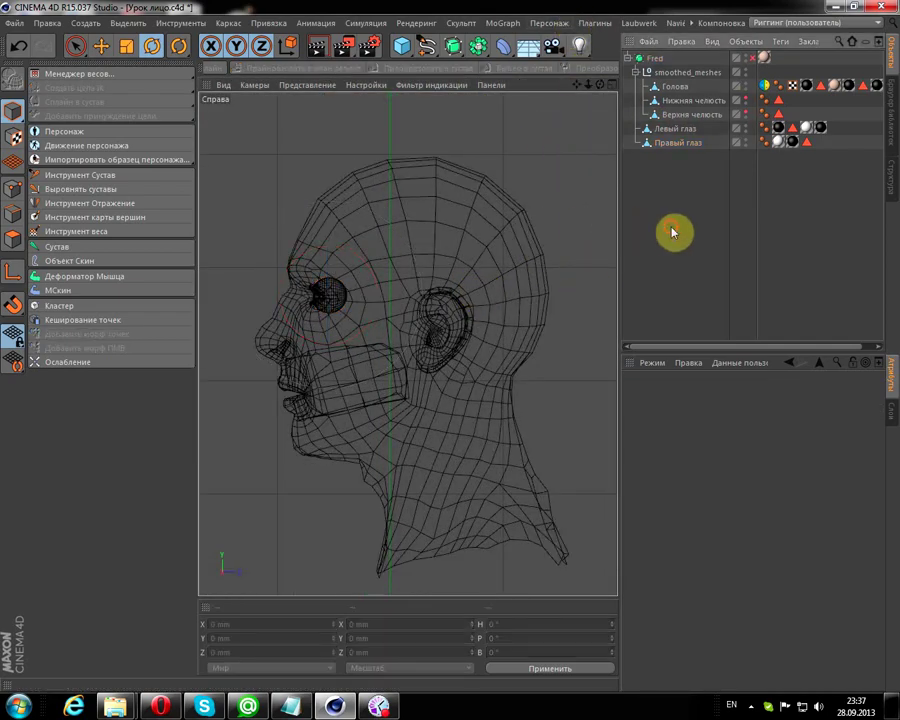
left_click_drag(576, 85, 557, 84)
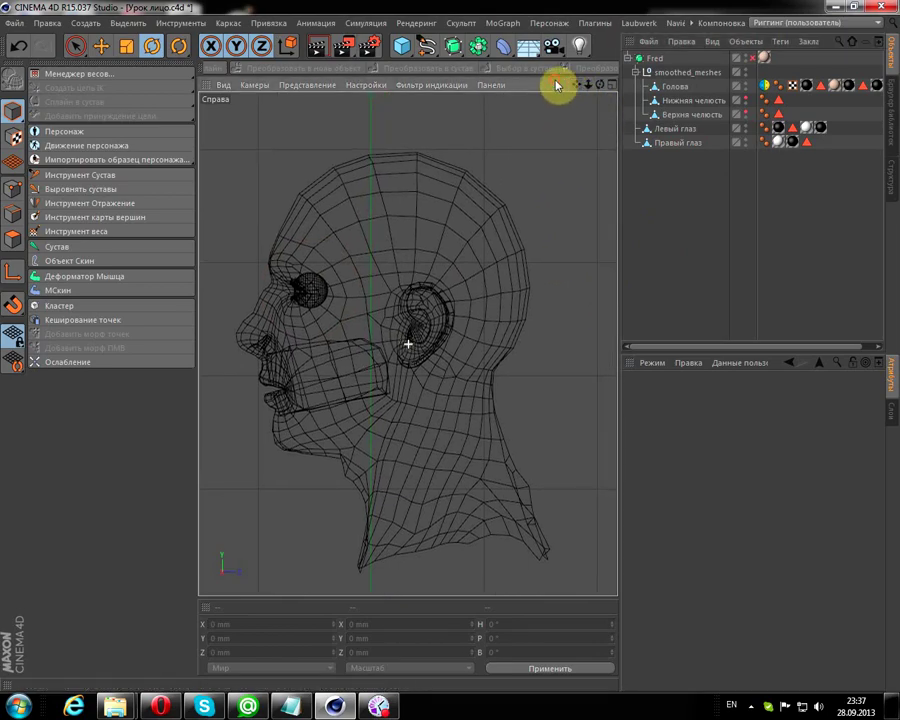
left_click(66, 175)
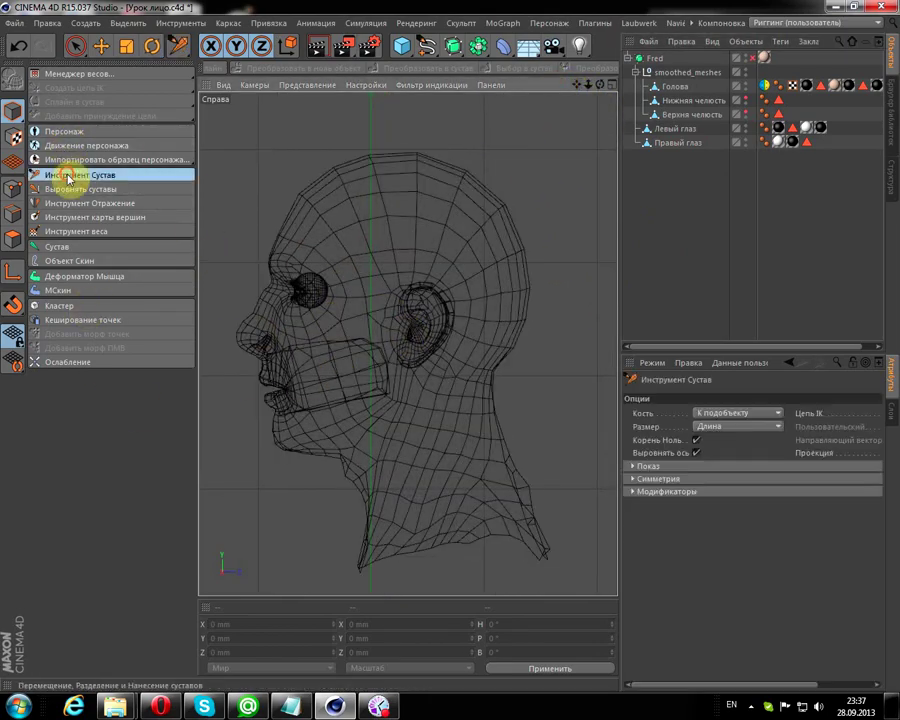
left_click(466, 548, "ctrl")
left_click(418, 366, "ctrl")
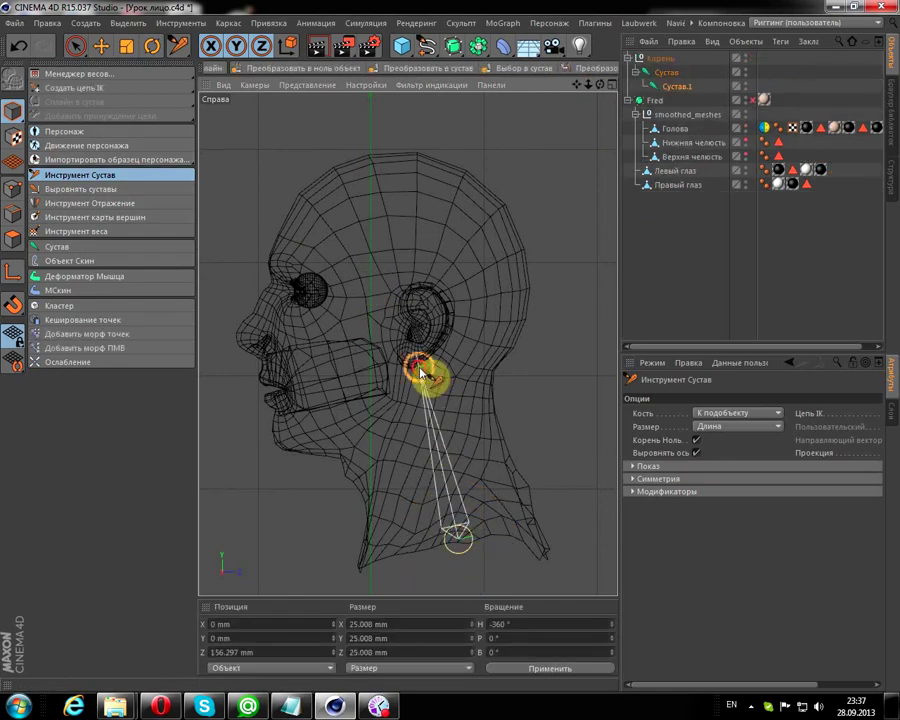
left_click(394, 164, "ctrl")
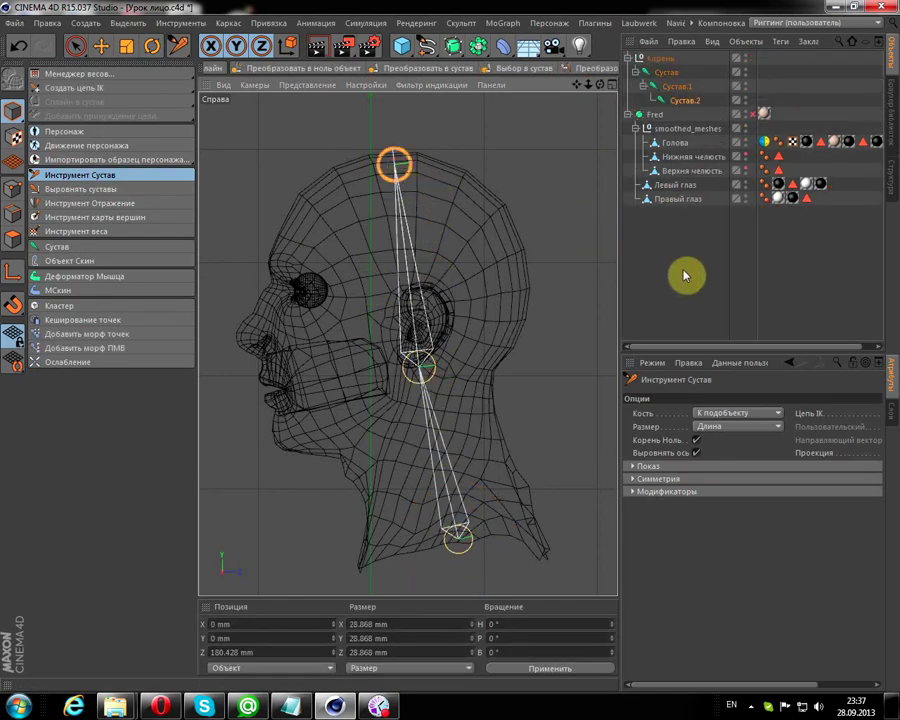
Step: Add a separate two-joint jaw chain running from the cheek to the chin
left_click(385, 346, "ctrl")
left_click(286, 432, "ctrl")
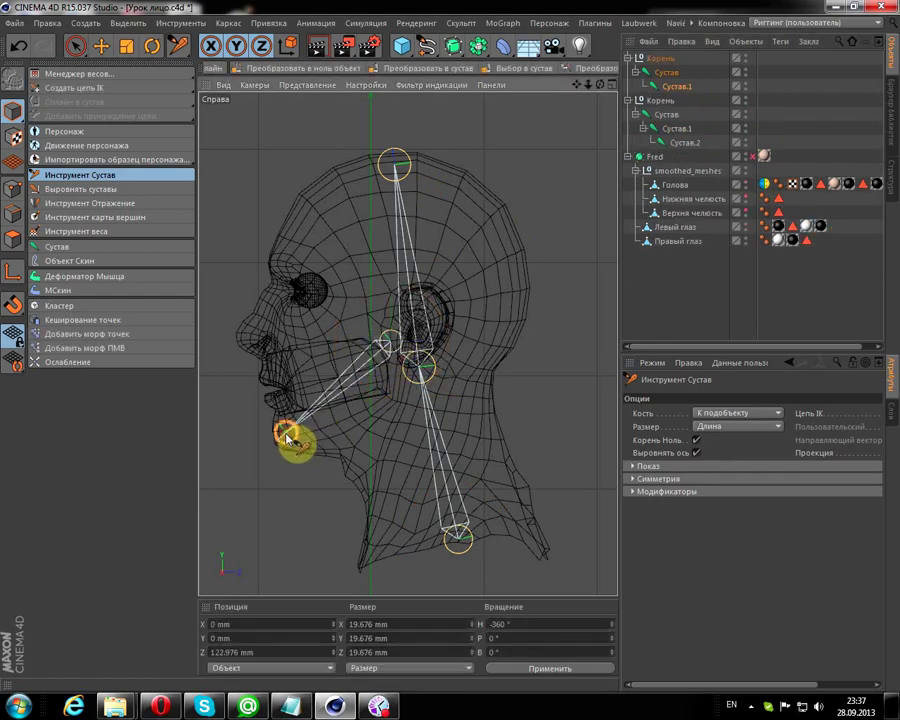
left_click(668, 115)
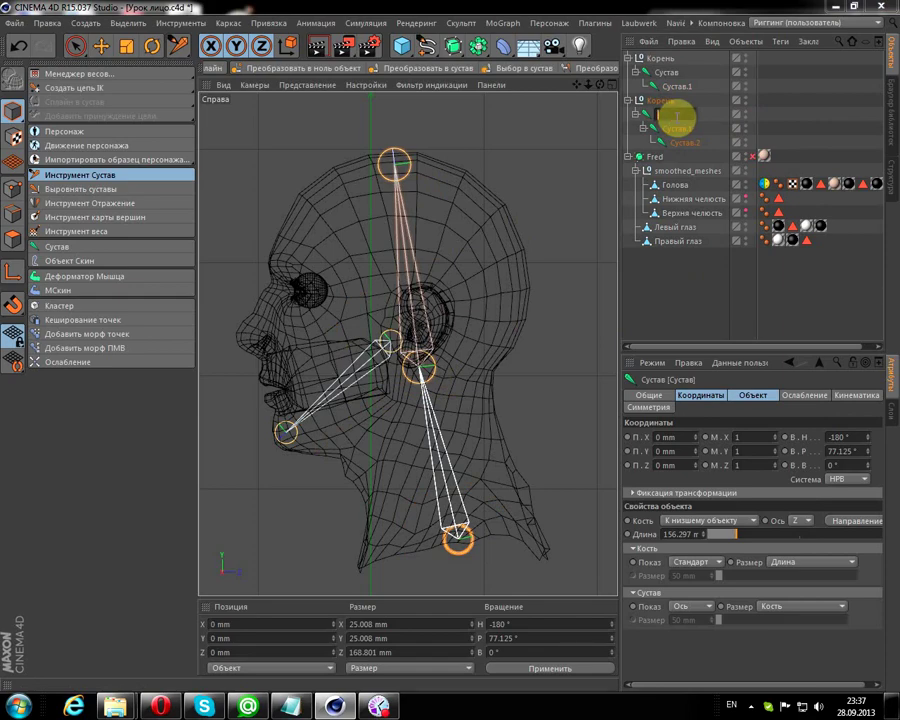
Step: Rename the jaw chain's first joint to Mand
left_click(680, 128)
type("head")
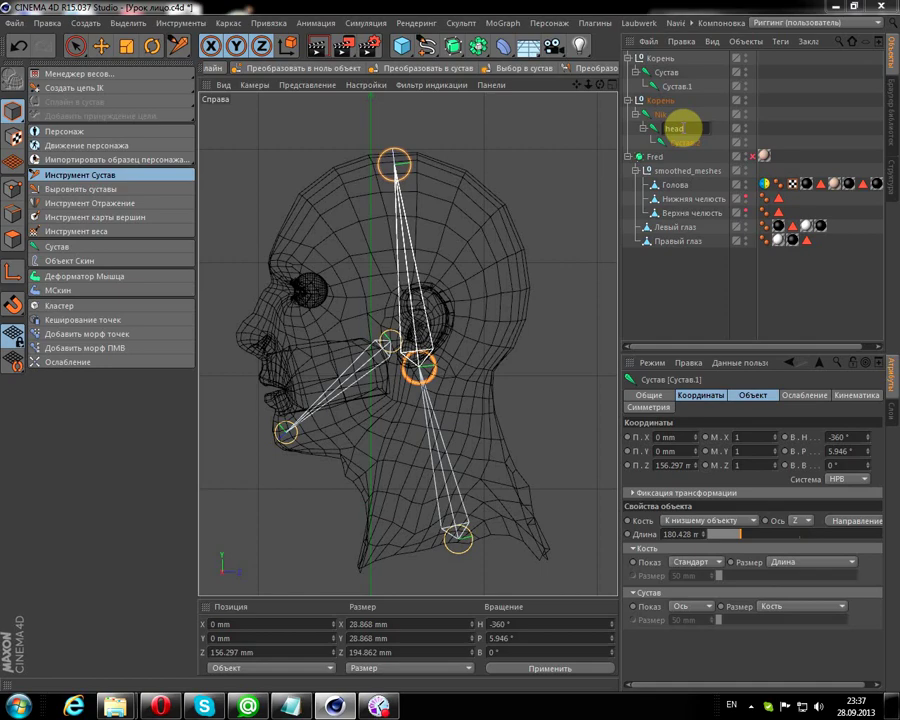
left_click(667, 76)
double_click(667, 75)
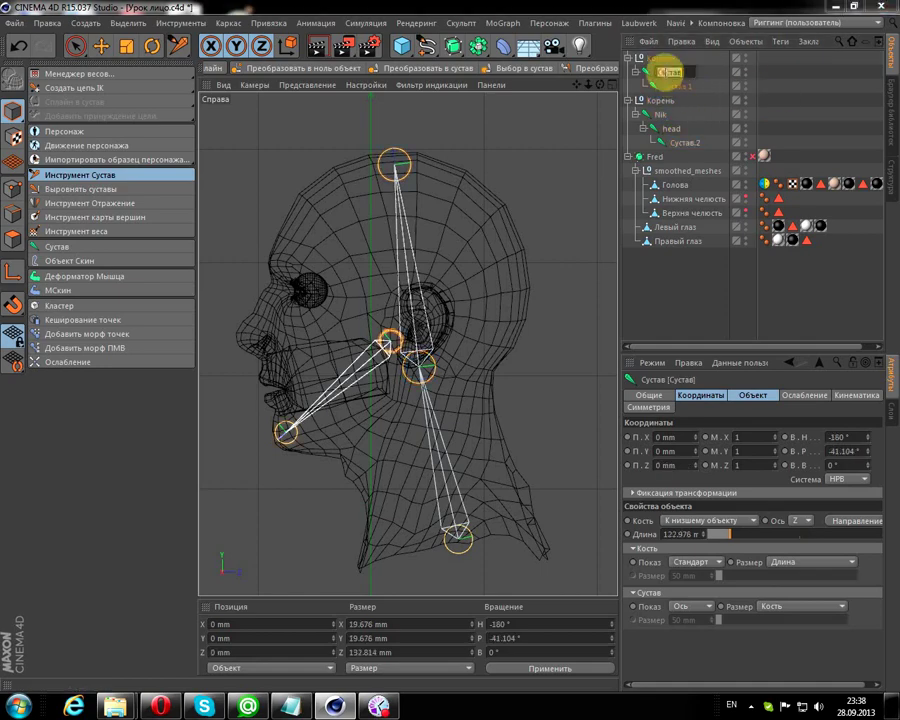
type("Mand")
key("Return")
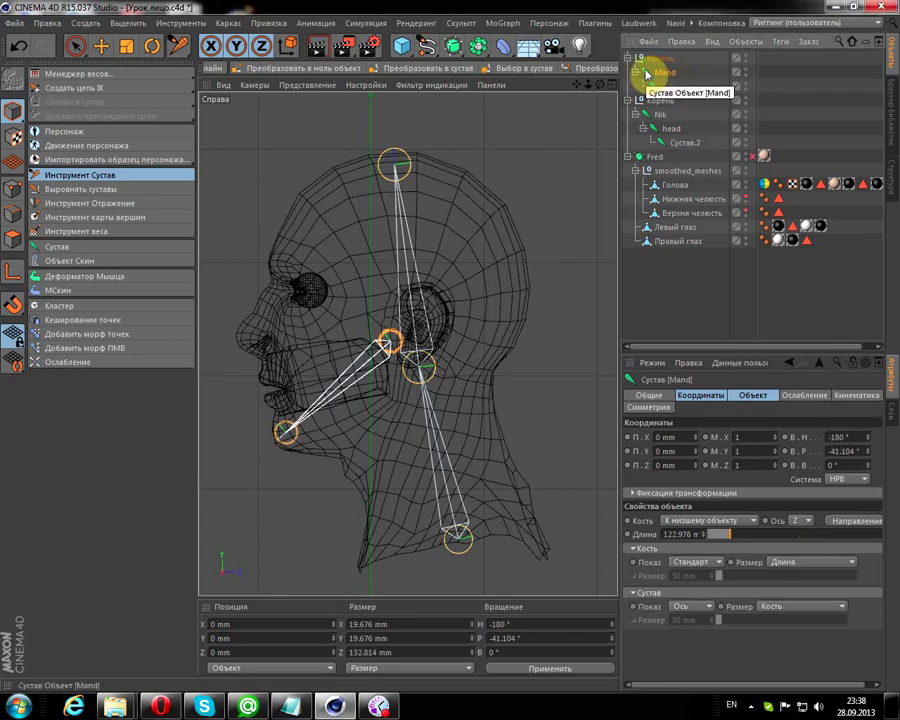
Step: Nest the Mand chain under head, delete the leftover root, and select the joints with Голова
mouse_move(648, 74)
left_mouse_down()
mouse_move(692, 145)
mouse_move(678, 134)
left_mouse_up()
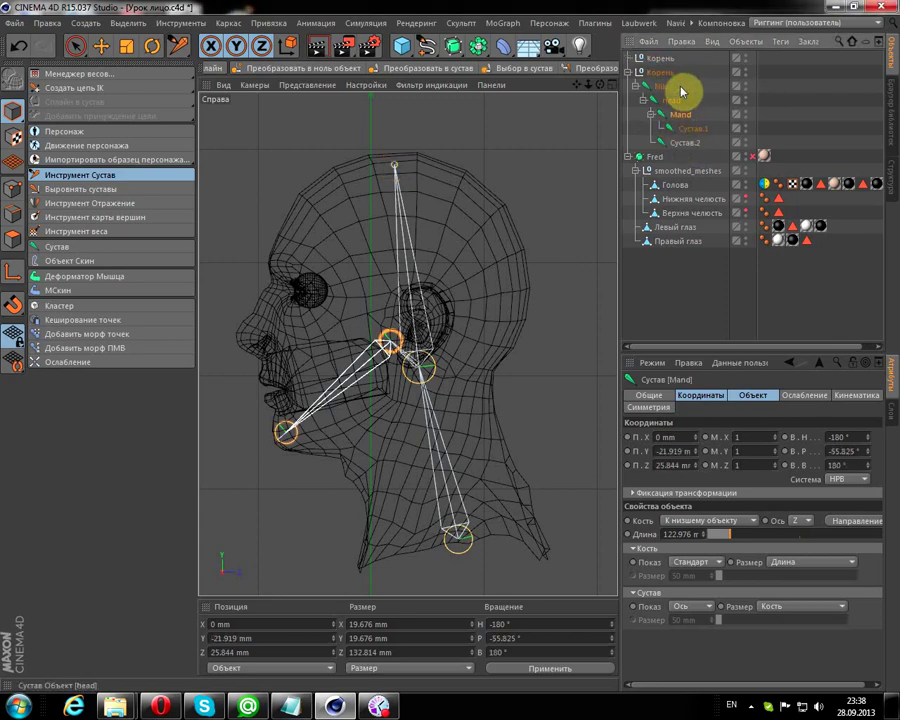
left_click(669, 60)
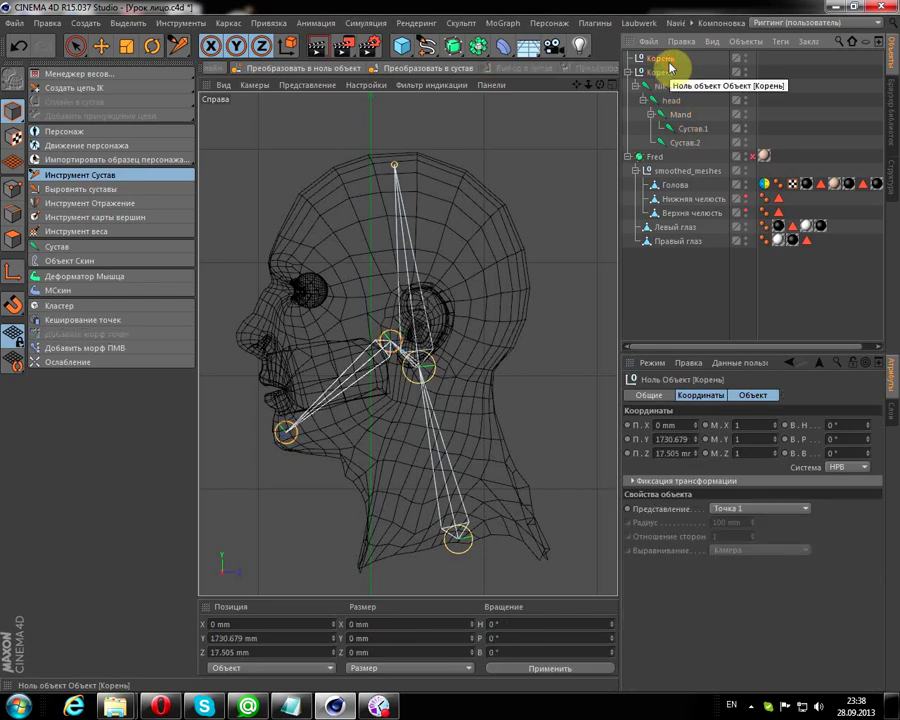
left_click_drag(671, 67, 671, 67)
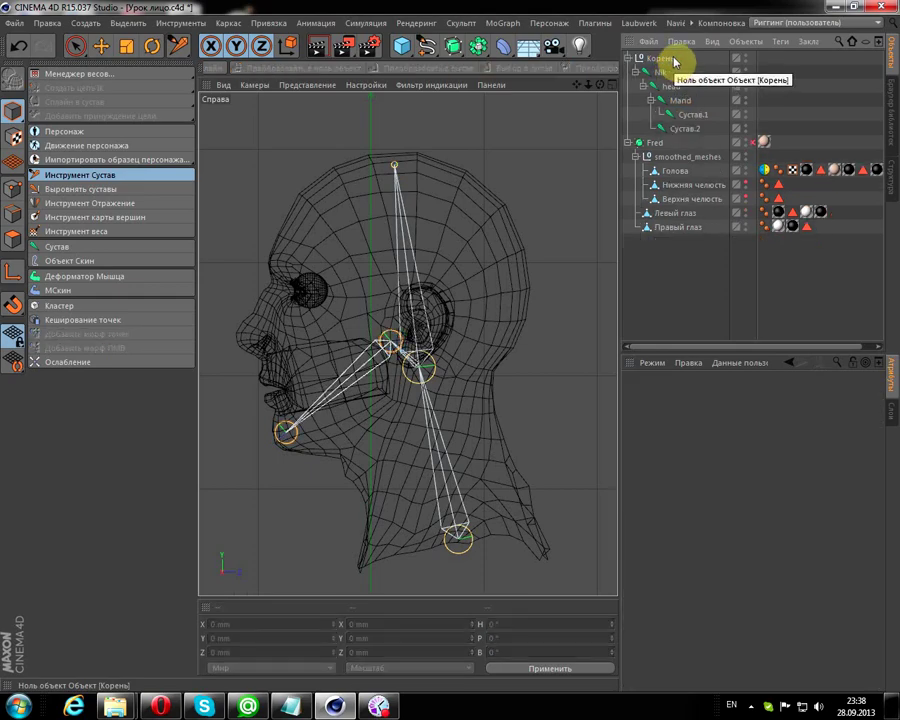
left_click(662, 79)
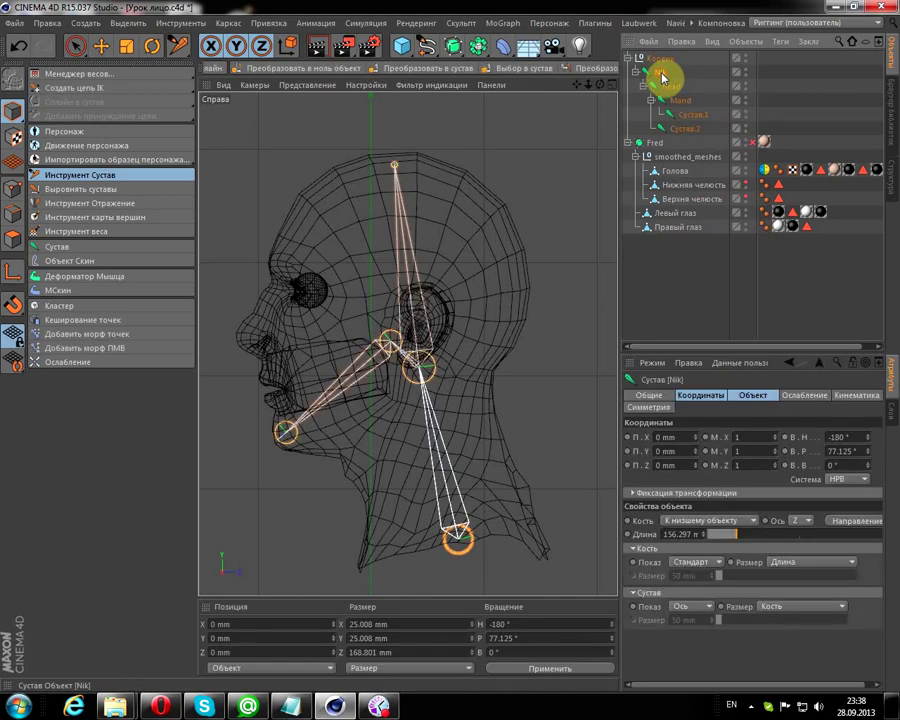
left_click(677, 172, "ctrl")
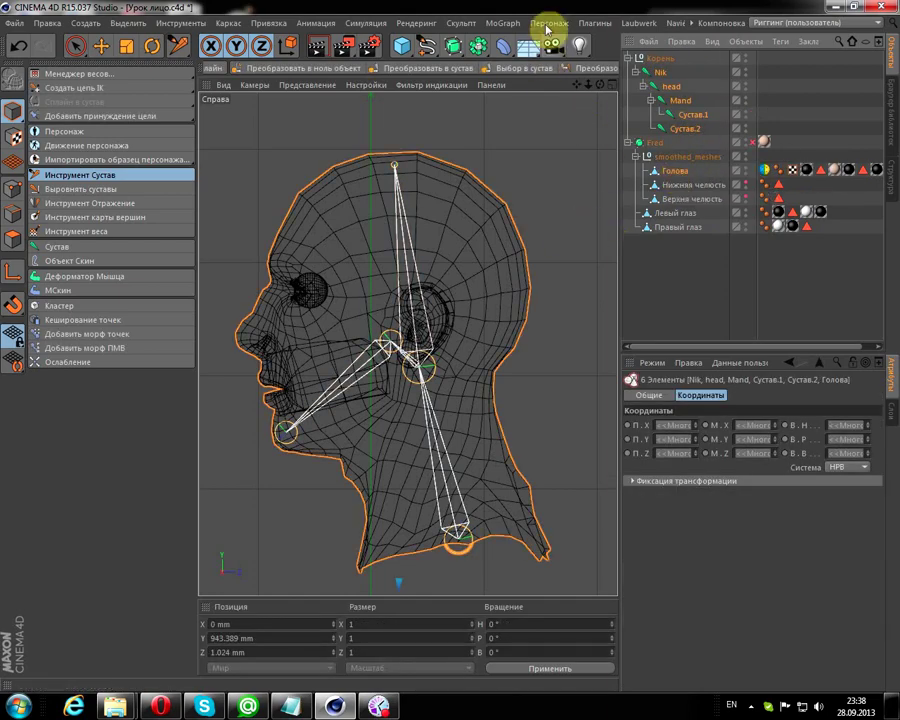
Step: Bind Голова to the Nik, head, Mand and Сустав joints with Character > Bind, back in Perspective
left_click(548, 22)
mouse_move(565, 58)
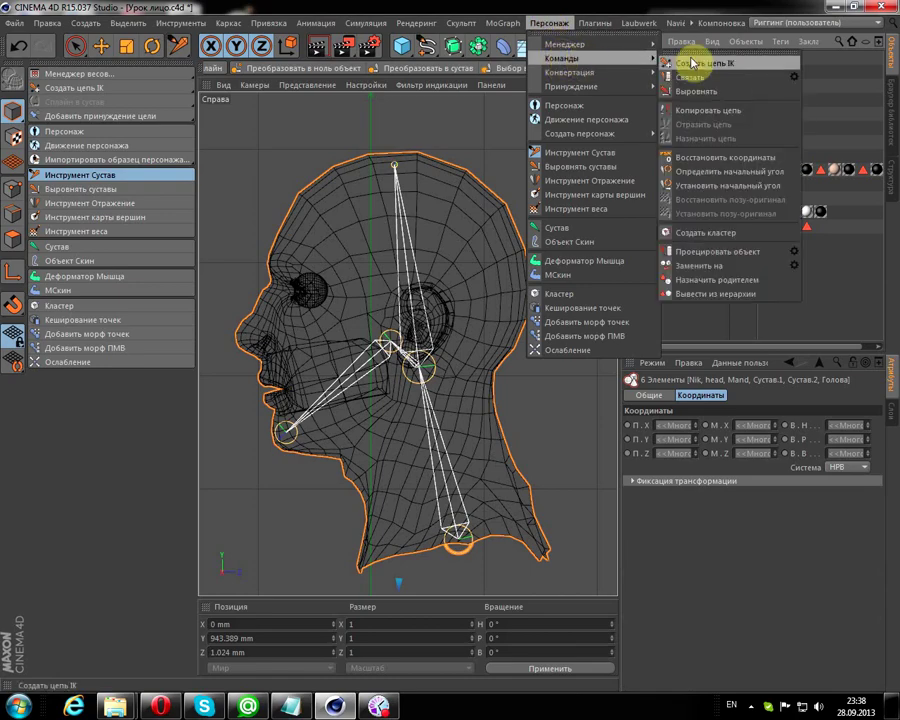
left_click(796, 80)
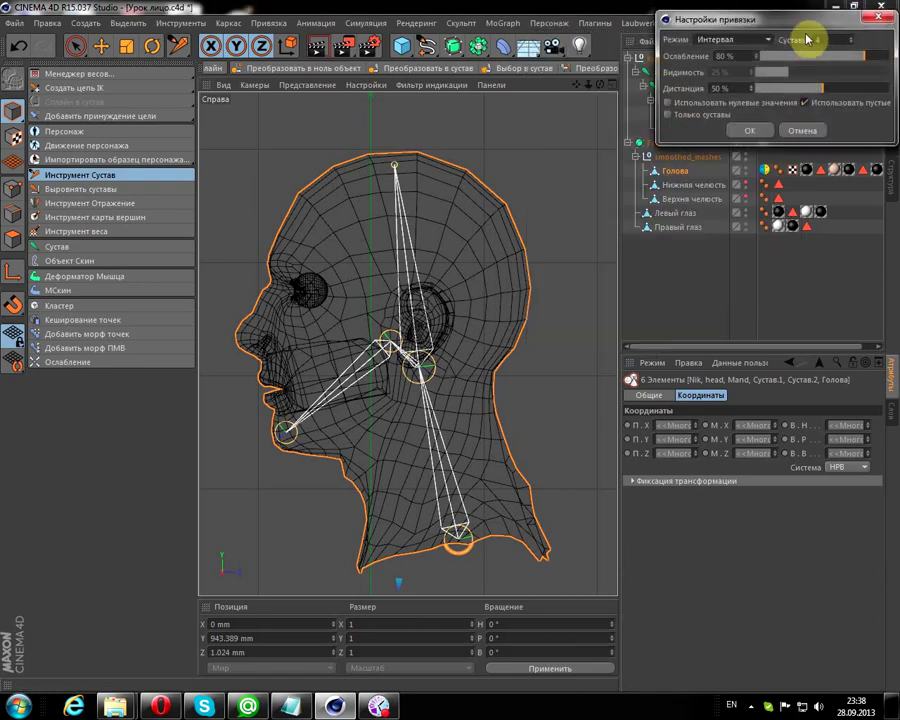
left_click_drag(805, 28, 529, 119)
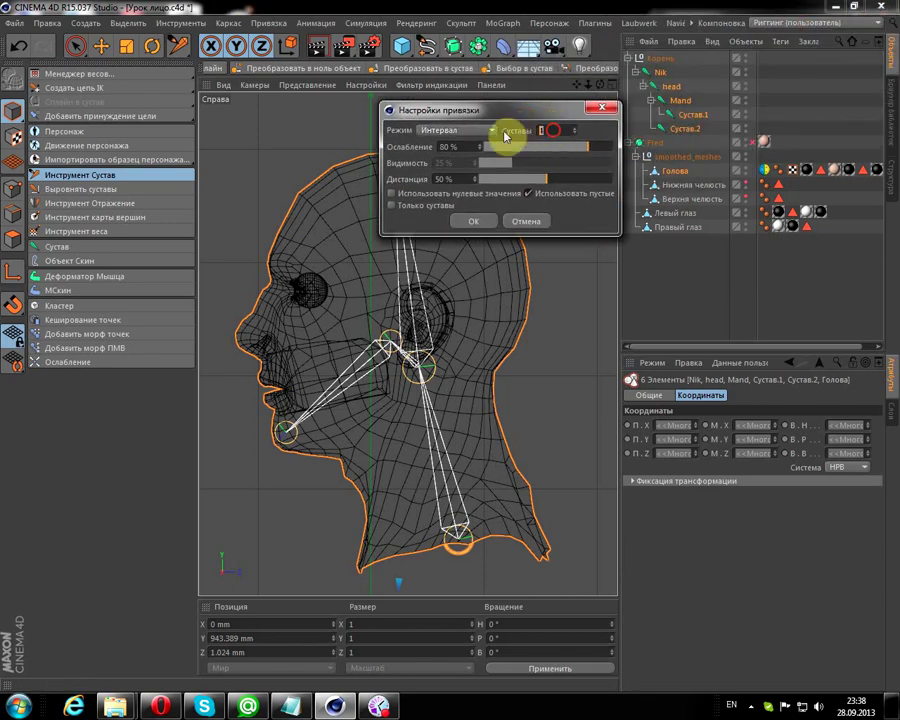
key("Return")
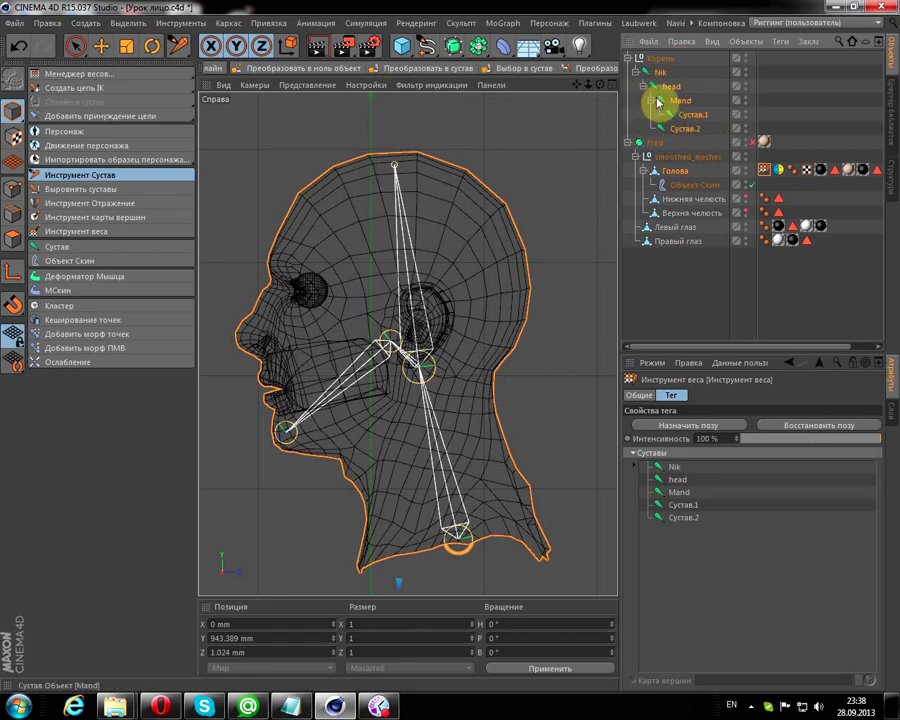
left_click(693, 126, "shift")
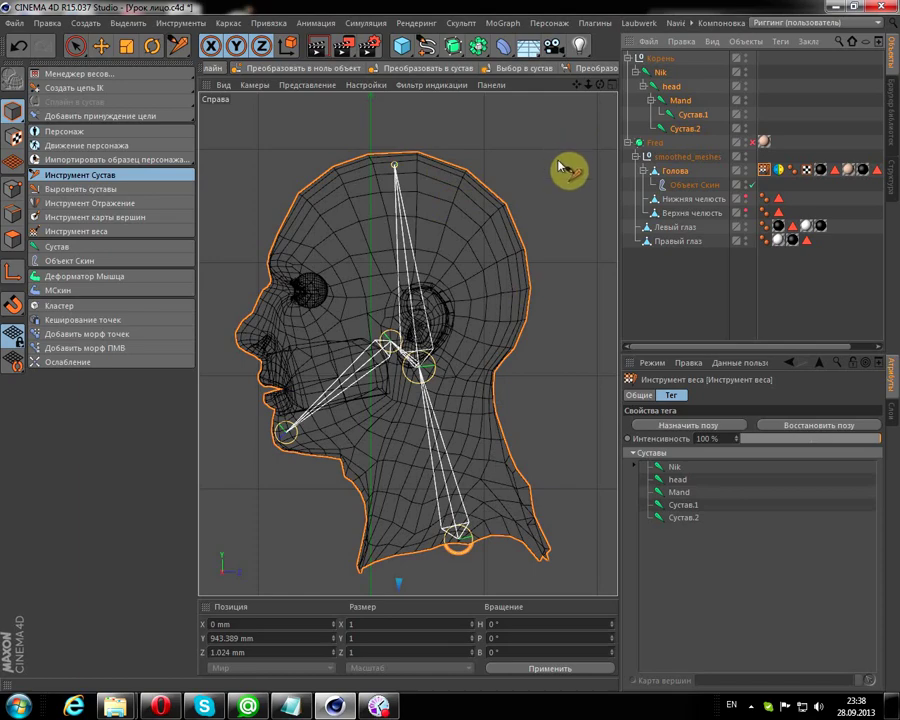
key("F1")
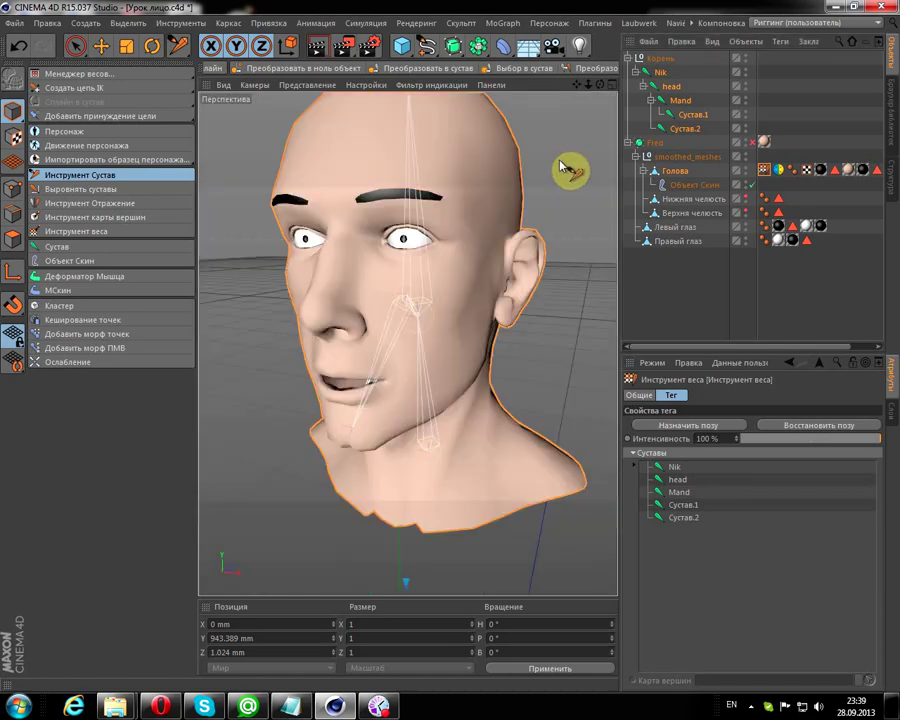
left_click(683, 104)
left_click_drag(609, 185, 603, 201, "alt")
mouse_move(583, 88)
left_mouse_down()
mouse_move(552, 104)
mouse_move(598, 90)
mouse_move(238, 123)
left_mouse_up()
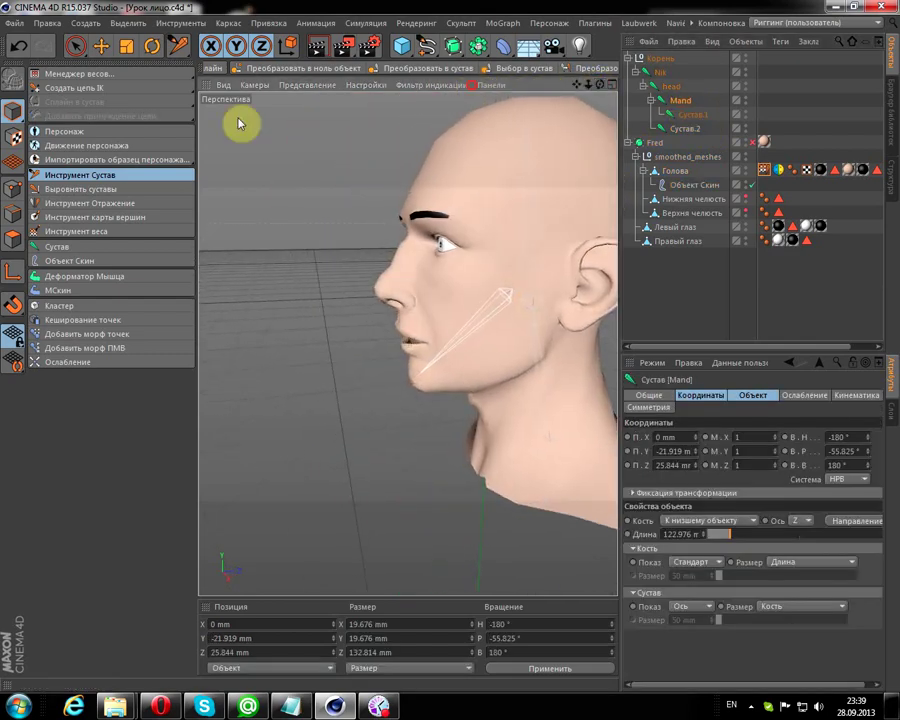
left_click(151, 45)
left_click_drag(575, 90, 490, 104)
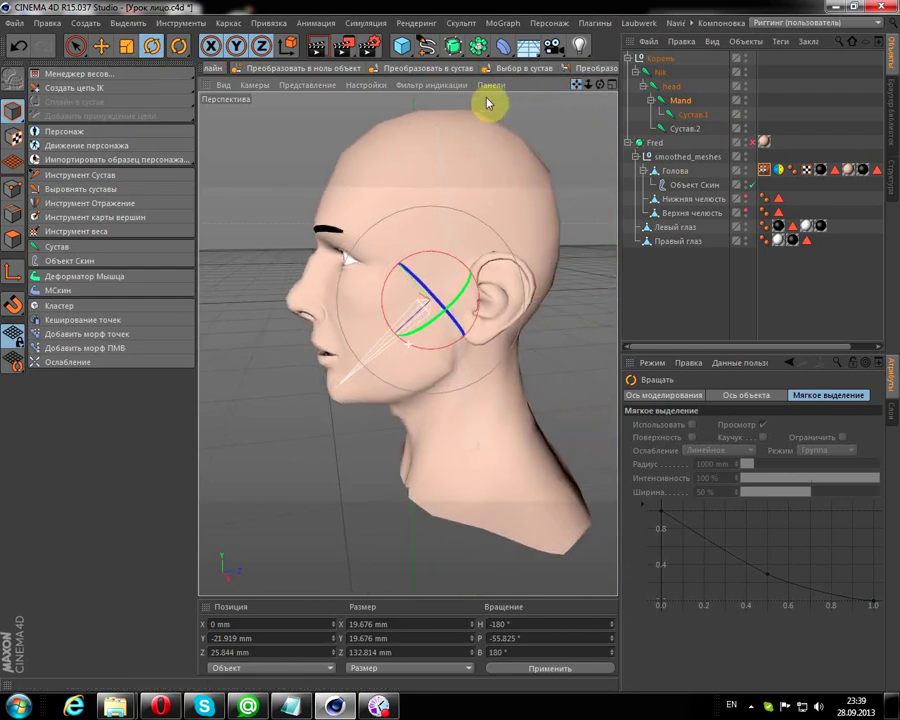
mouse_move(392, 272)
left_mouse_down()
mouse_move(390, 291)
mouse_move(392, 256)
mouse_move(396, 281)
mouse_move(396, 268)
left_mouse_up()
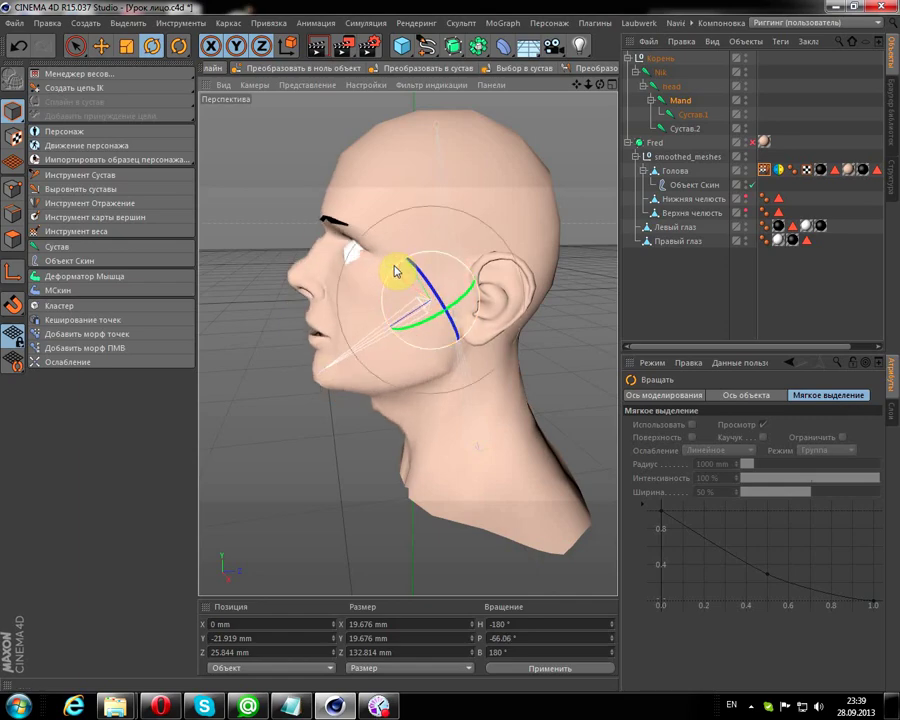
key("ctrl+z")
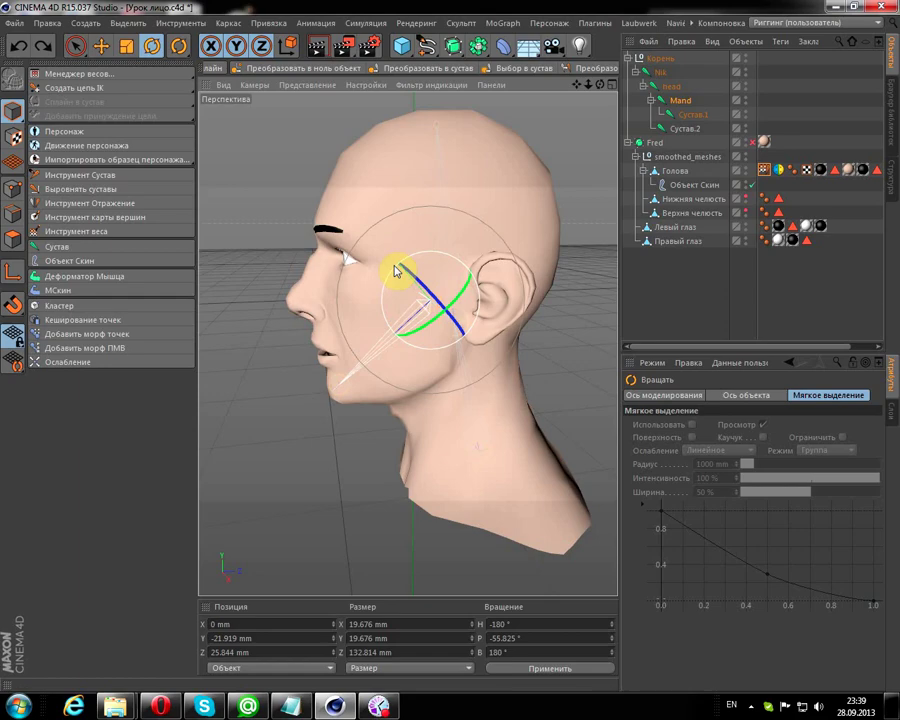
key("F3")
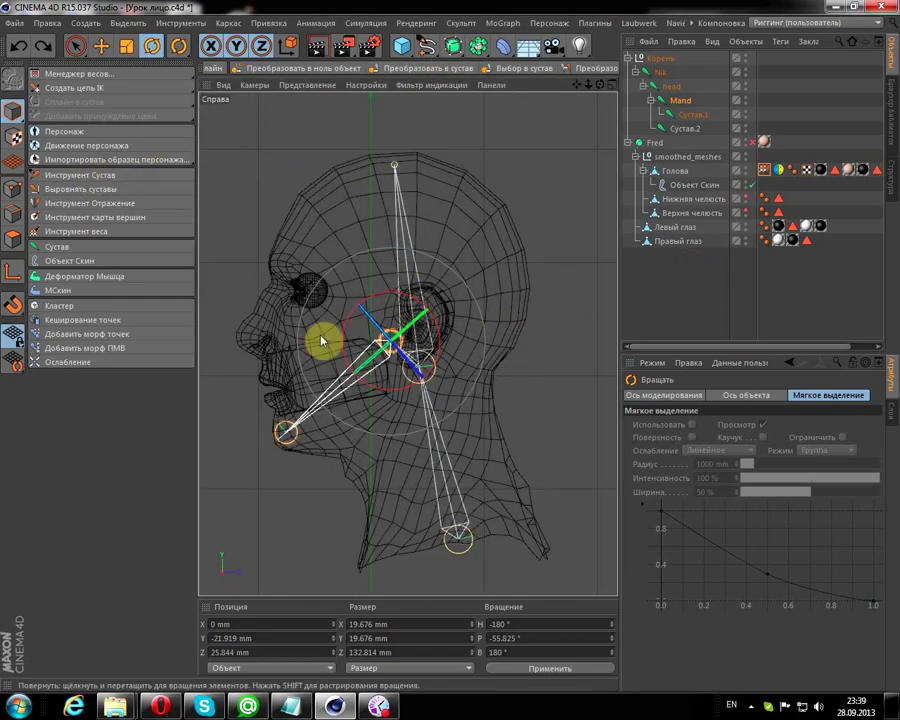
Step: Rectangle-select the joints and head mesh, then maximize the Perspective view
left_click(75, 45)
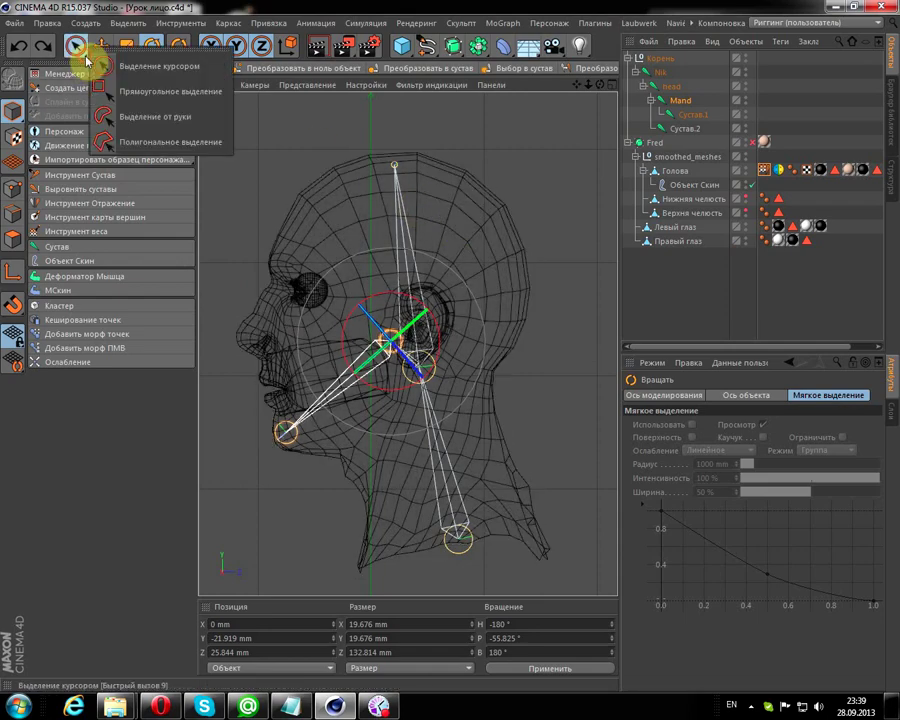
left_click(97, 90)
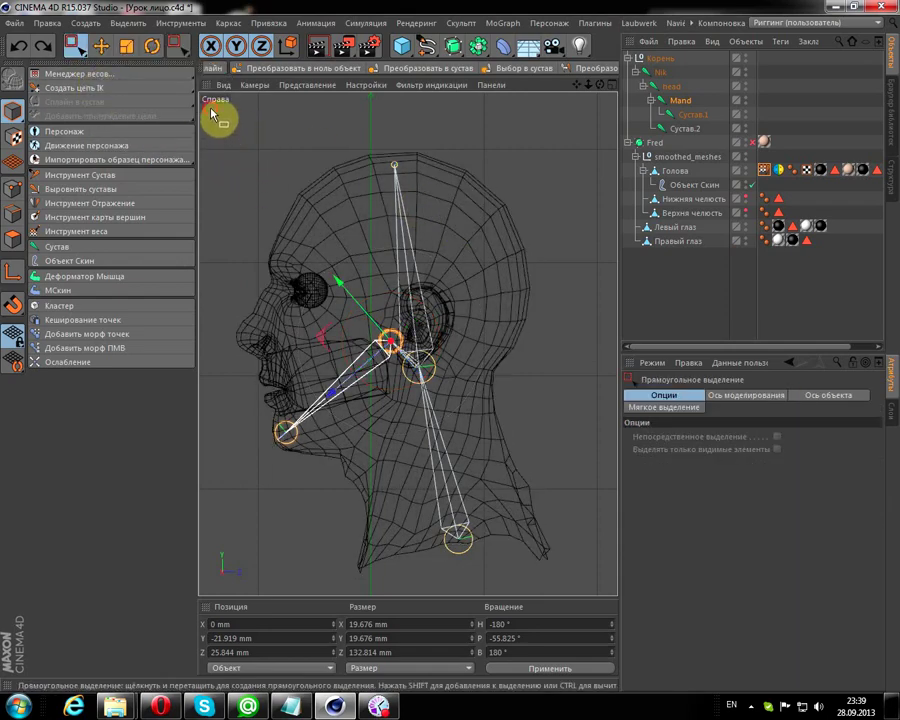
left_click_drag(211, 108, 551, 388)
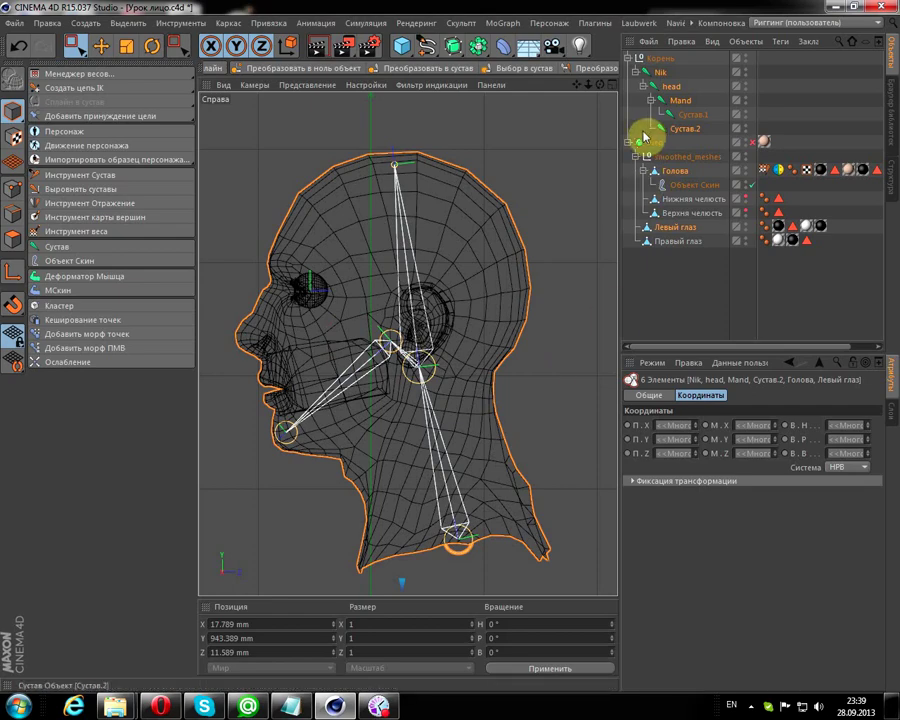
left_click(612, 86)
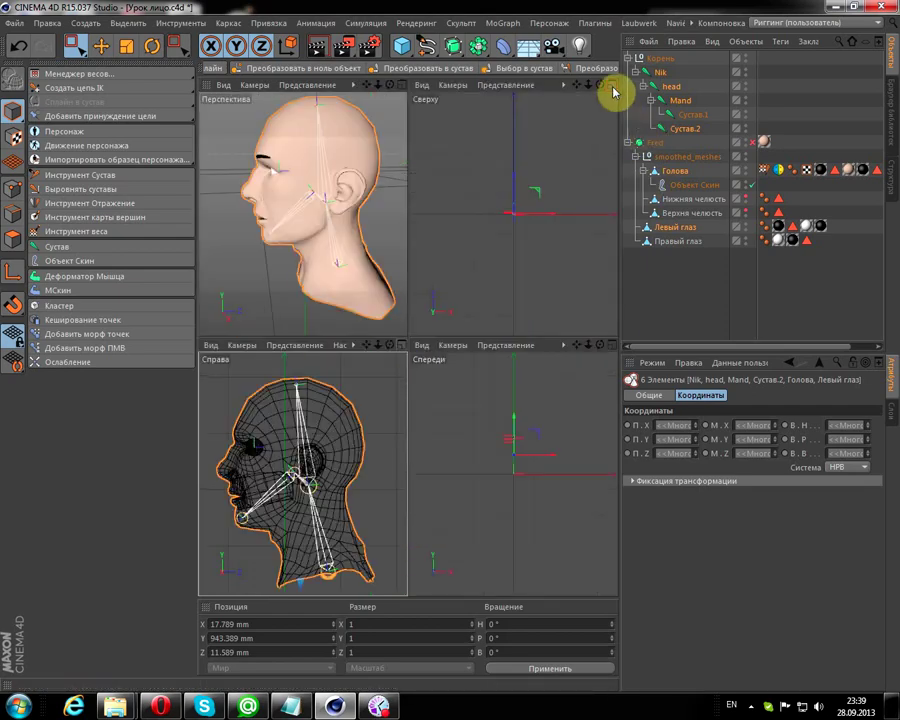
left_click(404, 90)
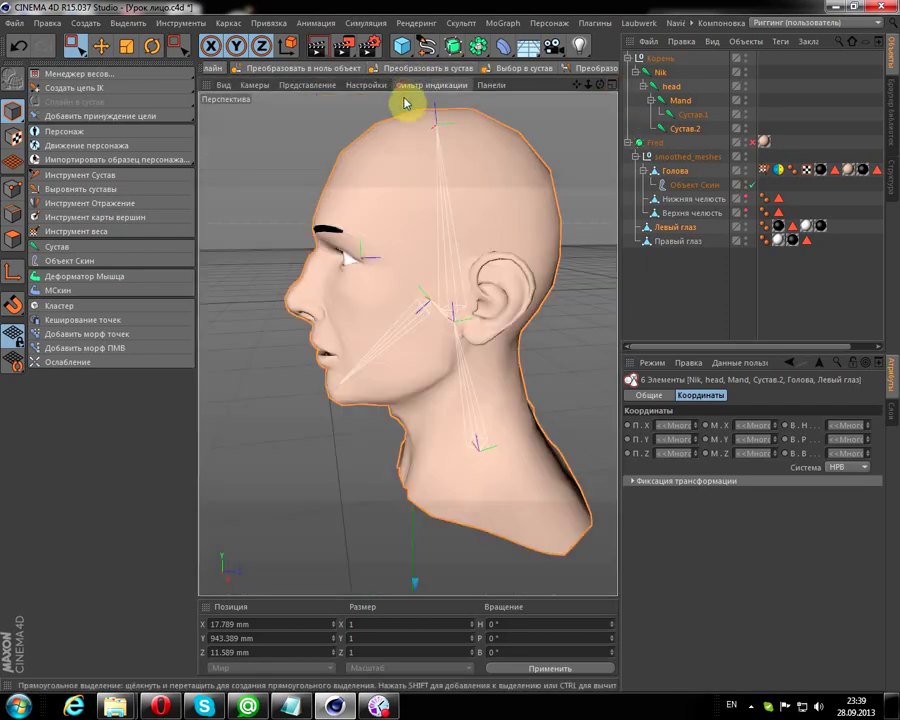
Step: Activate the Weight Tool and select only the Голова head mesh
left_click(13, 238)
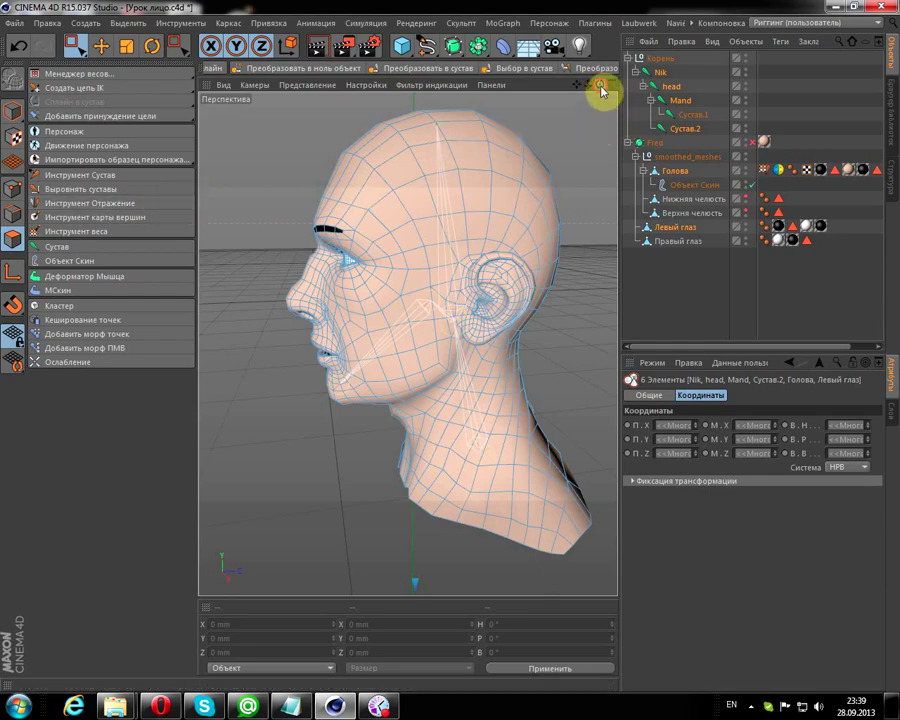
mouse_move(600, 84)
left_mouse_down()
mouse_move(727, 98)
mouse_move(891, 55)
left_mouse_up()
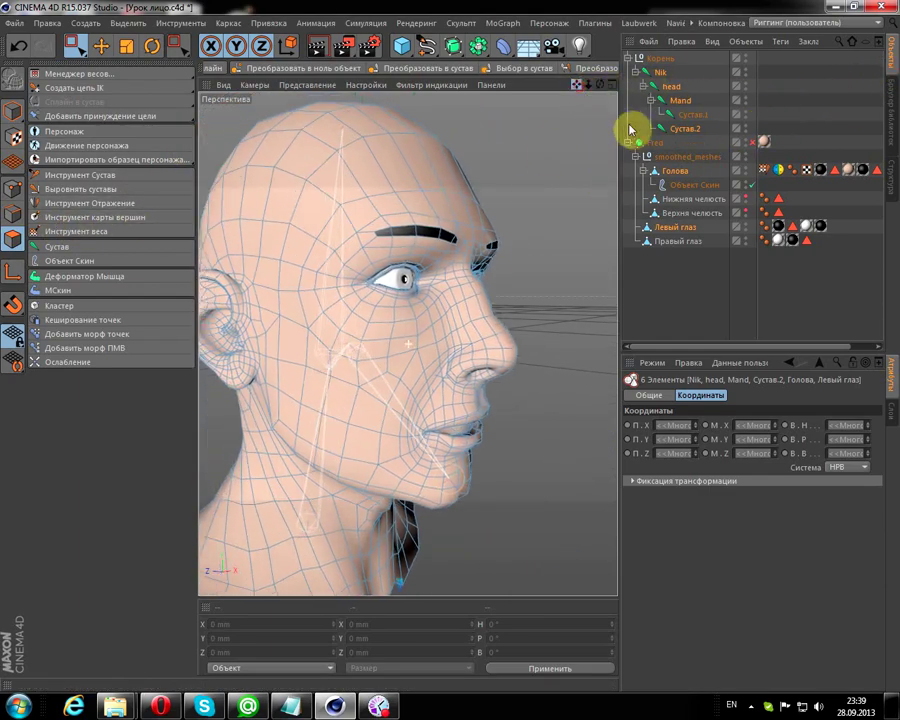
left_click_drag(585, 90, 595, 209)
scroll(580, 220, "down", 3)
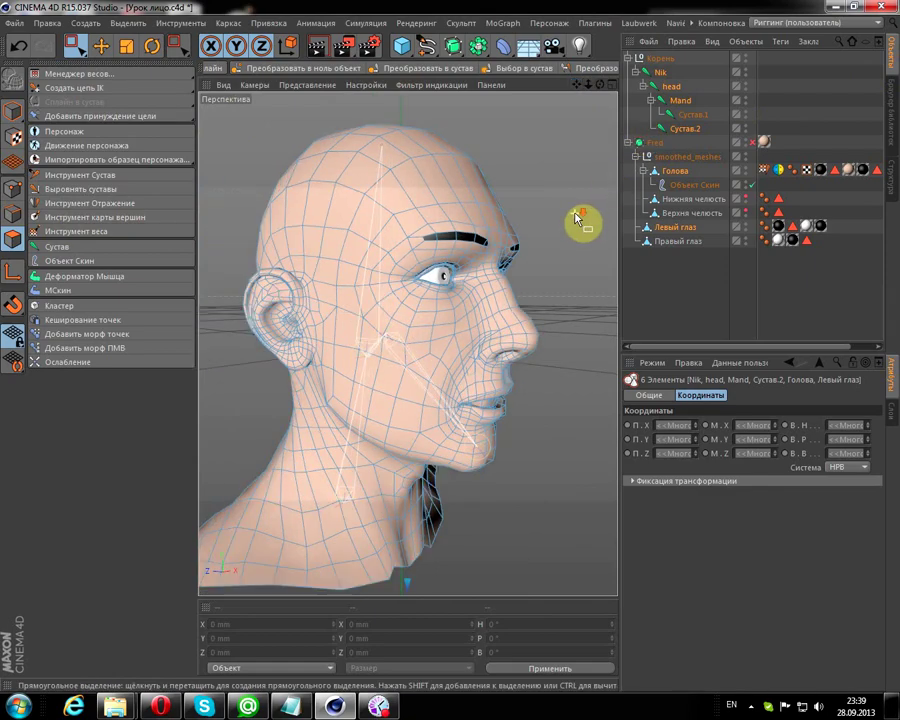
left_click(652, 294)
left_click(656, 172)
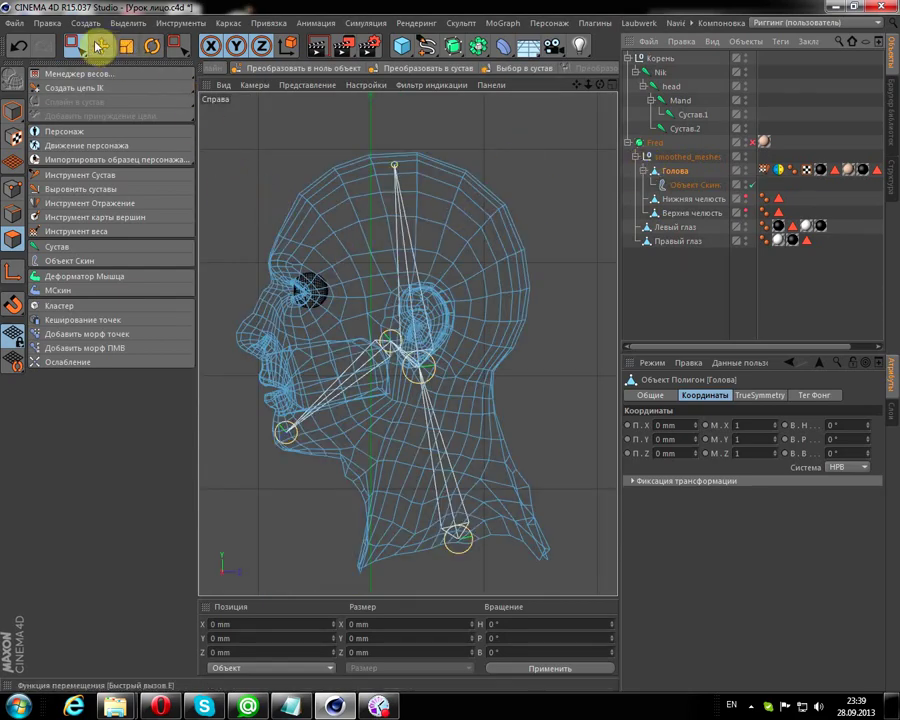
Step: Rectangle-select the upper head and face polygons above the jaw in the Right view
left_click(75, 45)
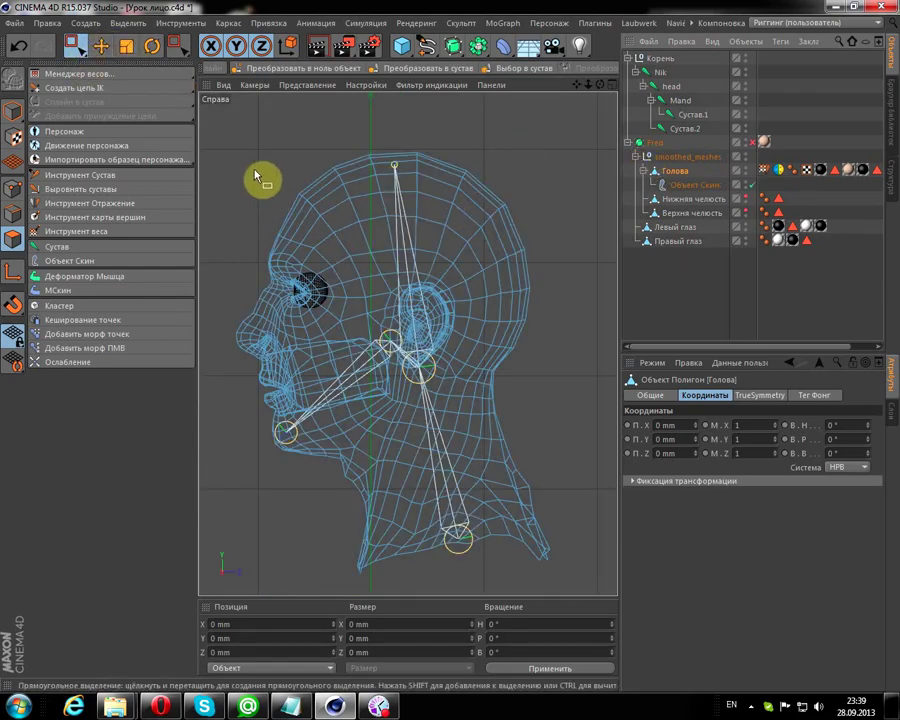
mouse_move(222, 111)
left_mouse_down()
mouse_move(306, 323)
mouse_move(594, 360)
mouse_move(585, 389)
left_mouse_up()
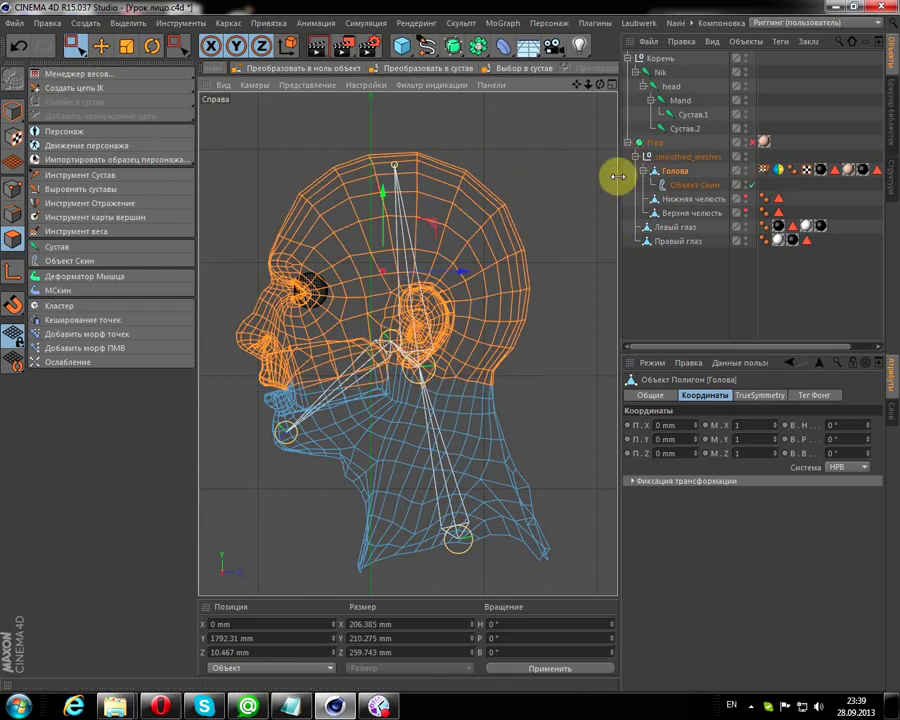
key("F1")
scroll(366, 320, "up", 3)
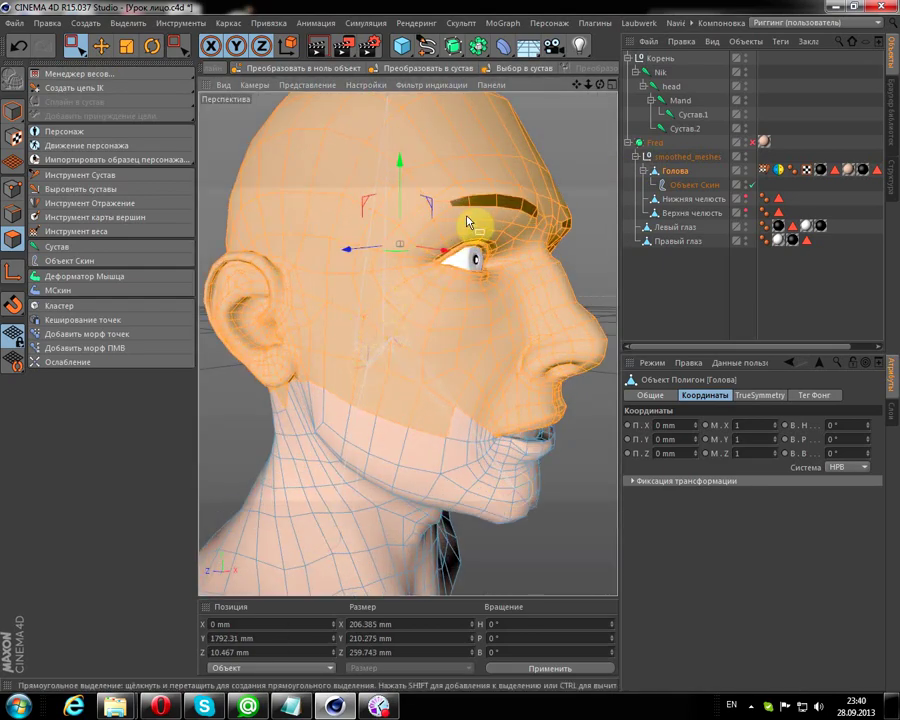
left_click_drag(78, 46, 118, 78)
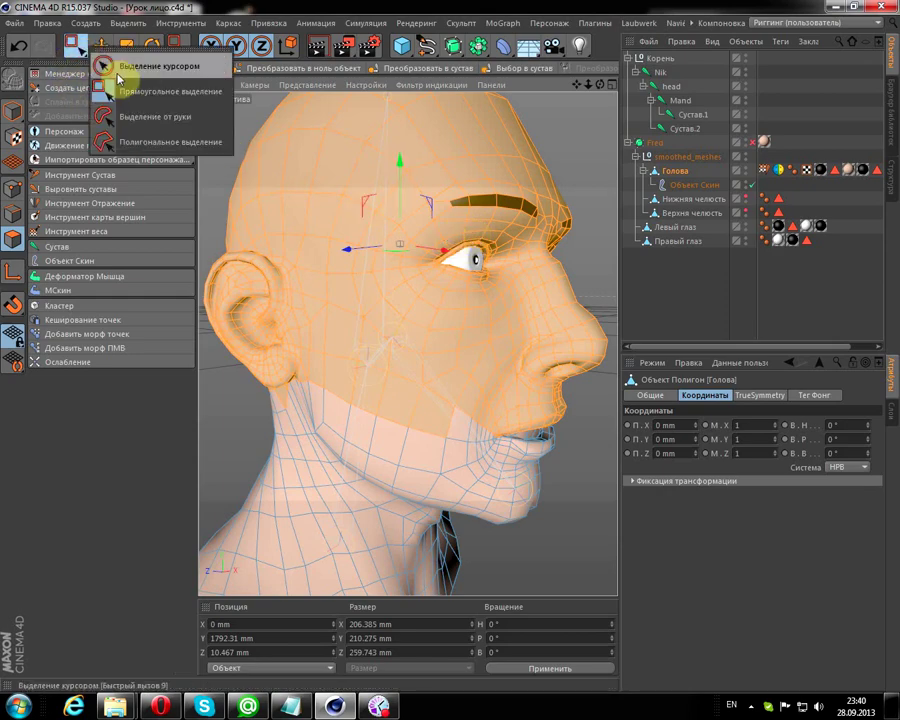
left_click_drag(486, 386, 473, 378)
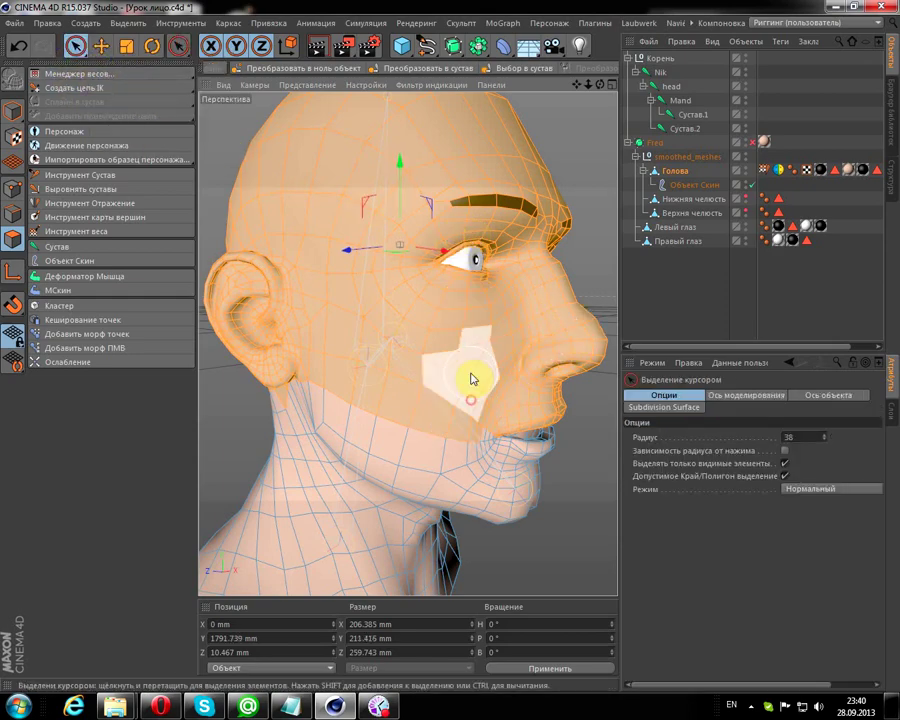
scroll(473, 378, "up", 5)
scroll(584, 95, "down", 3)
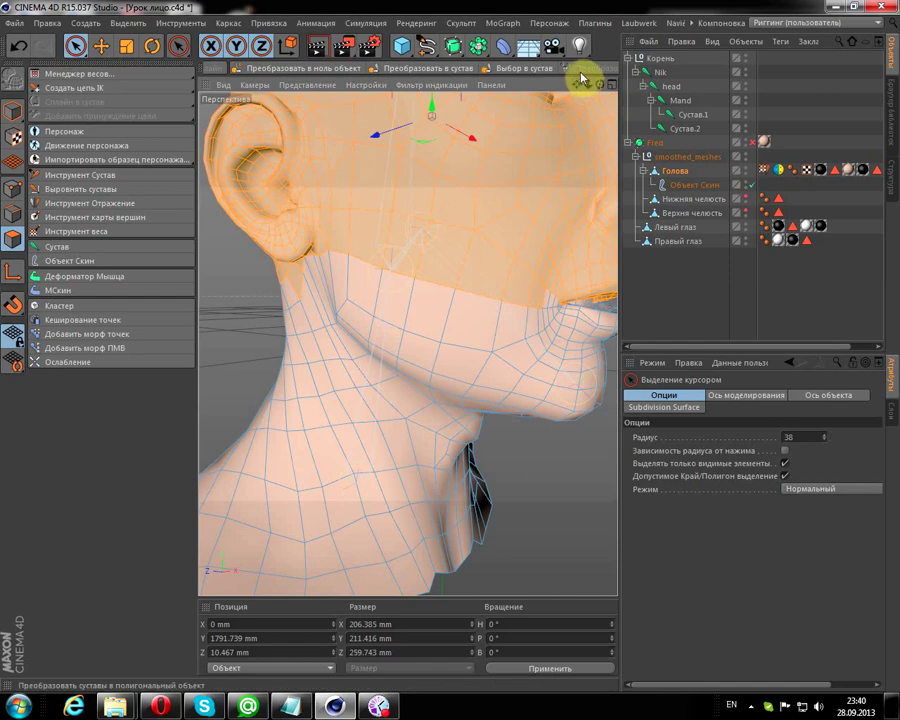
left_click_drag(582, 78, 464, 66)
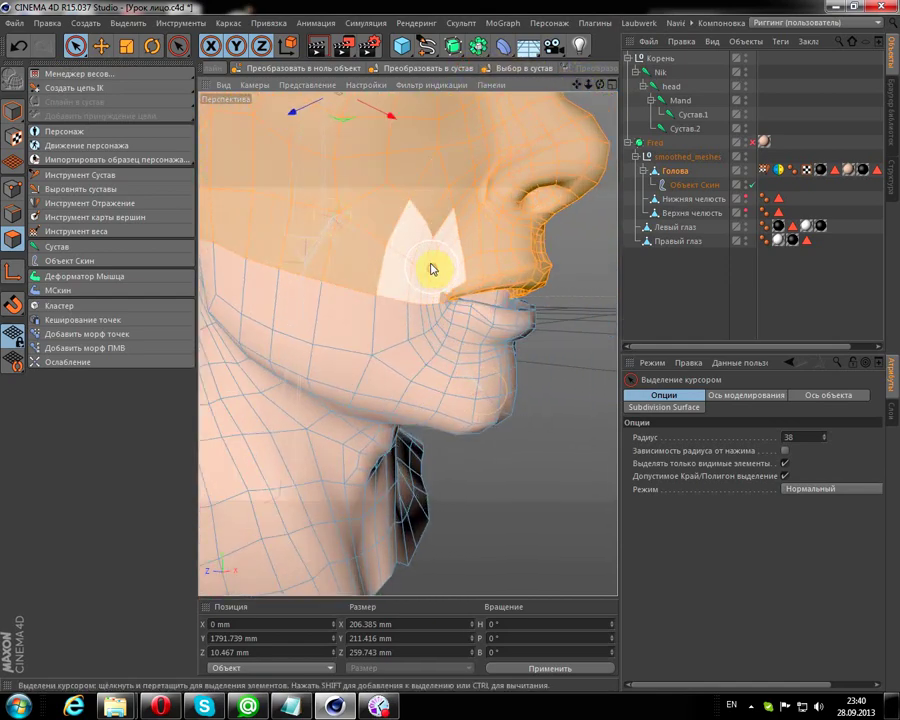
scroll(462, 195, "down", 2)
mouse_move(583, 84)
left_mouse_down()
mouse_move(652, 112)
mouse_move(526, 115)
left_mouse_up()
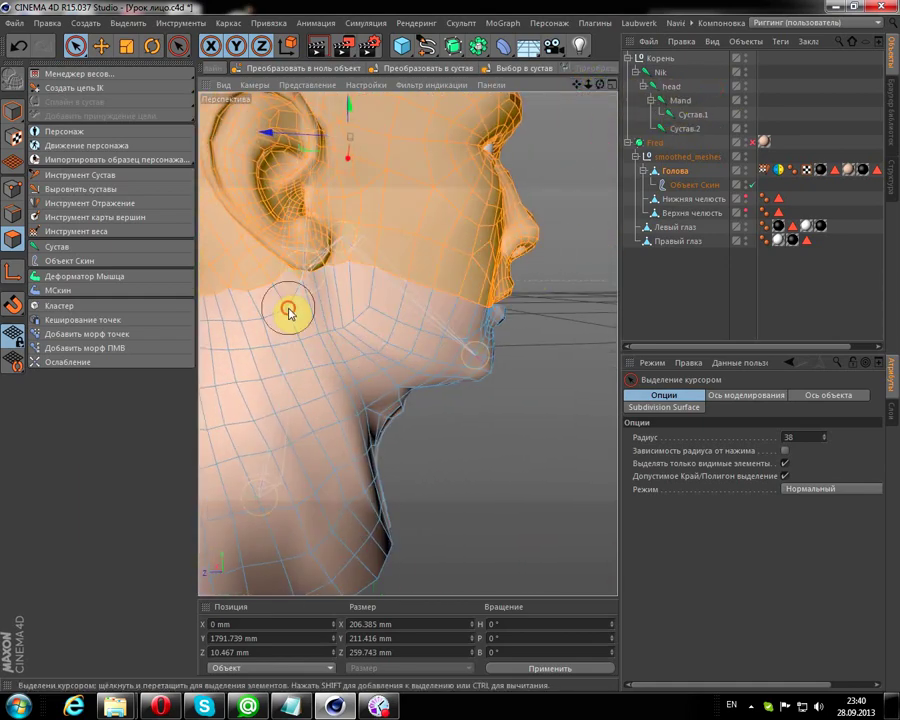
scroll(301, 315, "down", 3)
left_click_drag(603, 93, 276, 136)
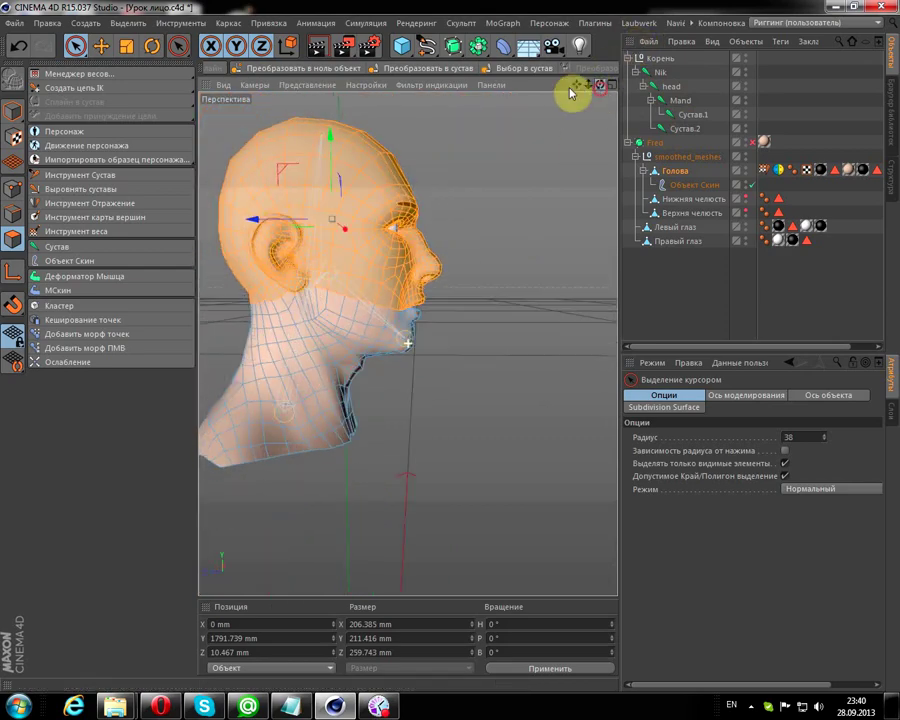
scroll(332, 260, "up", 3)
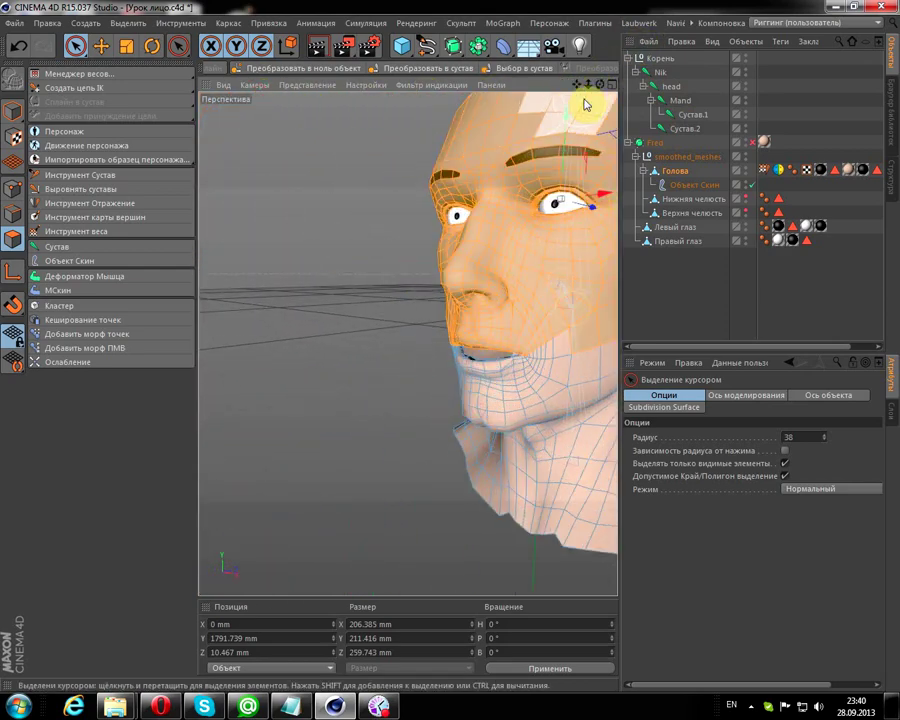
left_click_drag(598, 84, 386, 87)
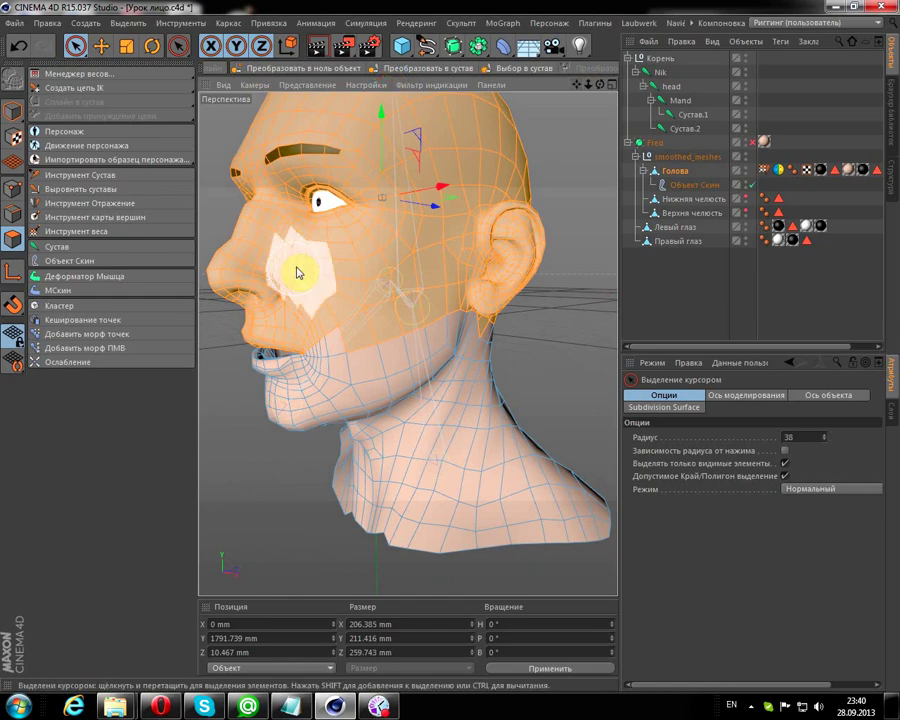
scroll(305, 290, "up", 3)
scroll(330, 295, "up", 2)
scroll(310, 360, "up", 2)
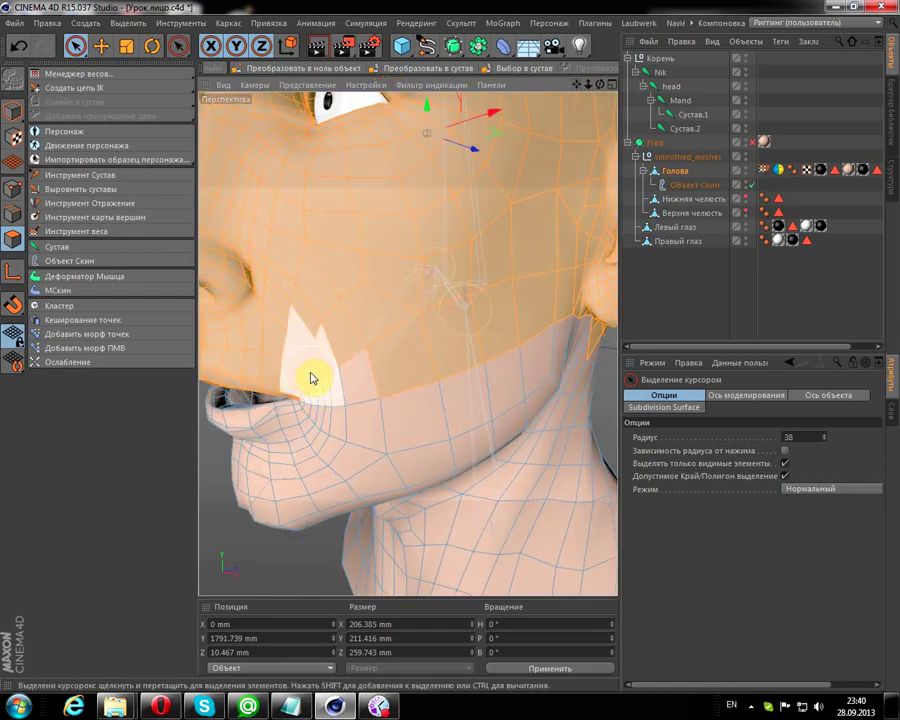
scroll(391, 317, "down", 4)
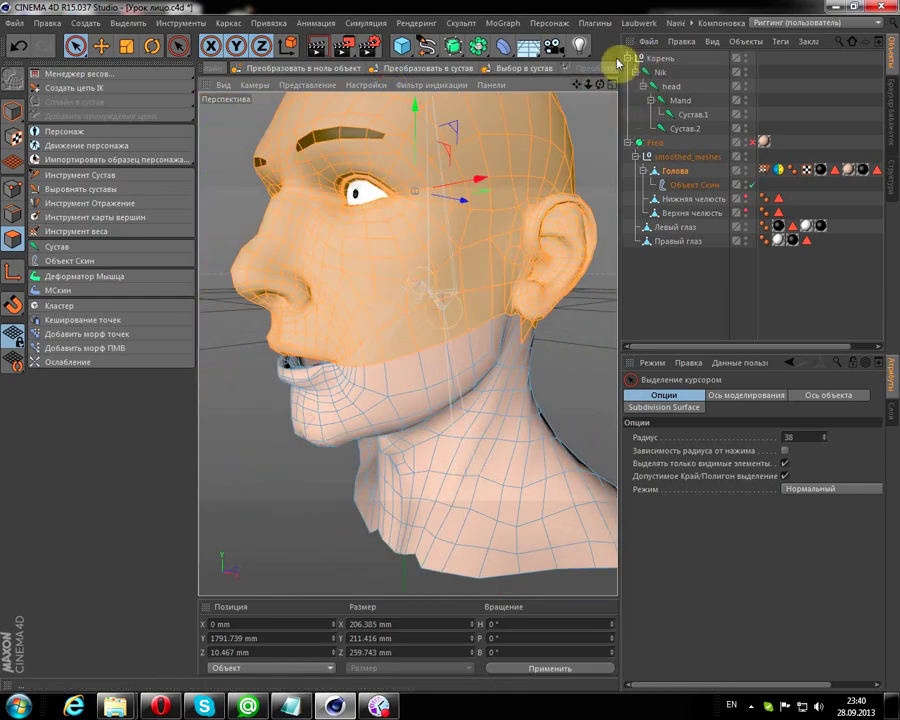
left_click_drag(577, 87, 518, 84)
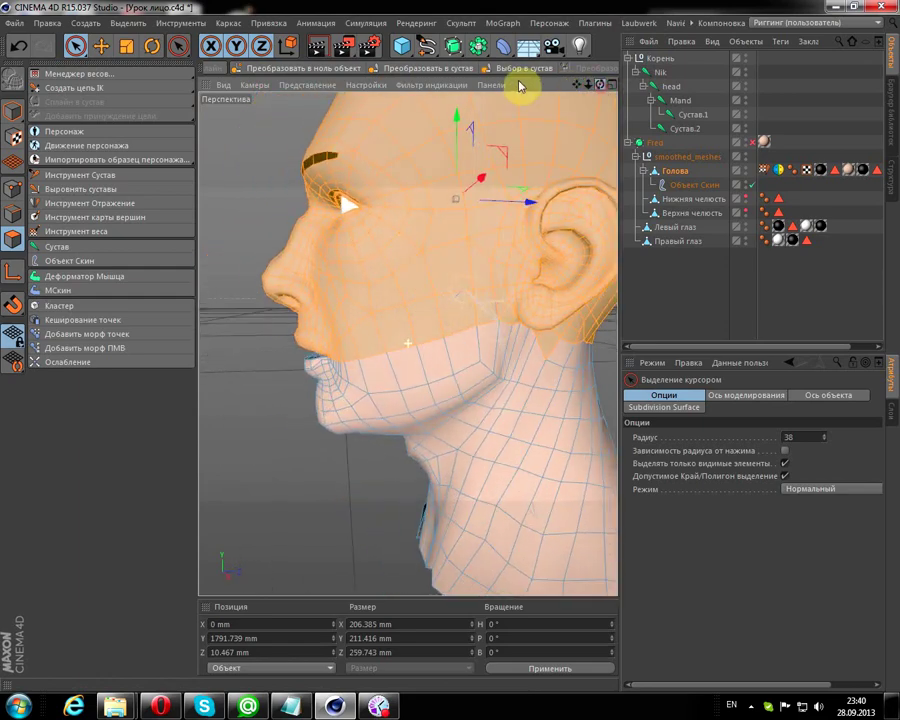
mouse_move(558, 338)
left_mouse_down()
mouse_move(563, 361)
mouse_move(553, 381)
left_mouse_up()
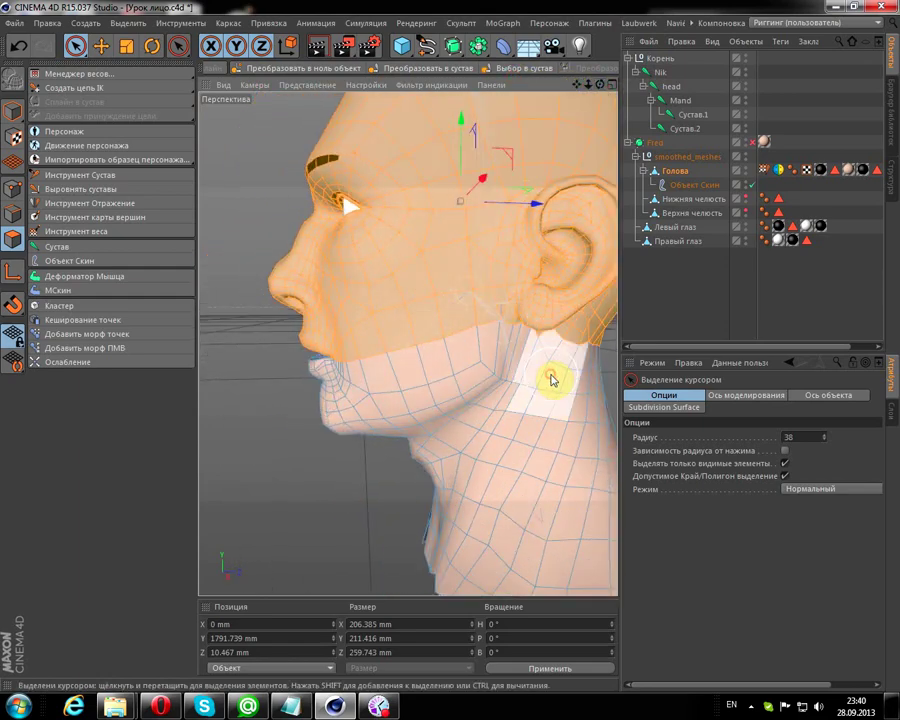
scroll(551, 375, "down", 3)
left_click_drag(578, 87, 429, 91)
mouse_move(600, 91)
left_mouse_down()
mouse_move(890, 104)
mouse_move(844, 134)
left_mouse_up()
scroll(512, 261, "down", 3)
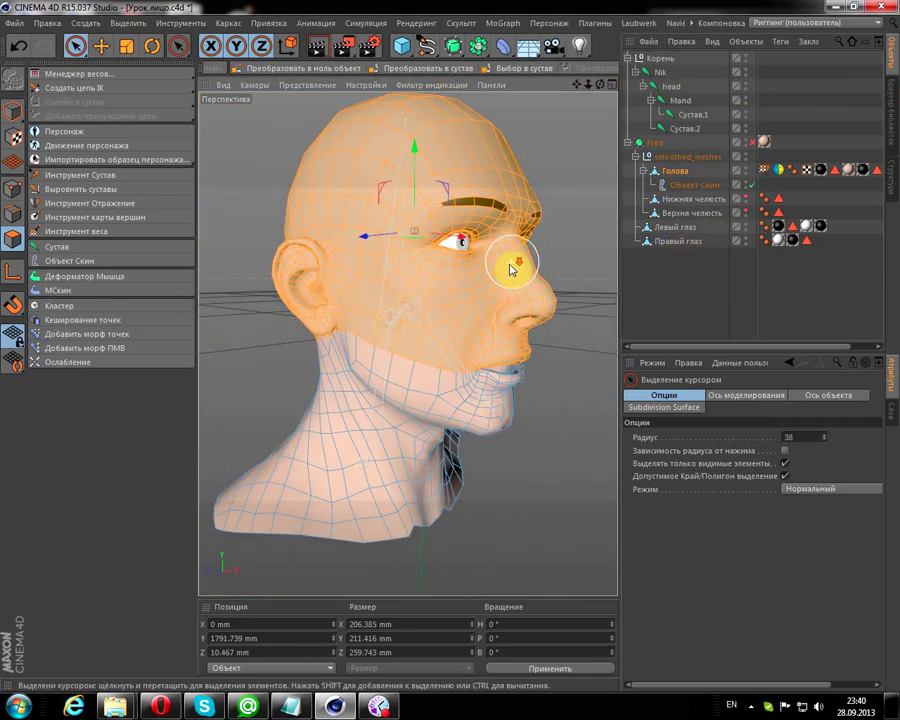
scroll(512, 261, "down", 2)
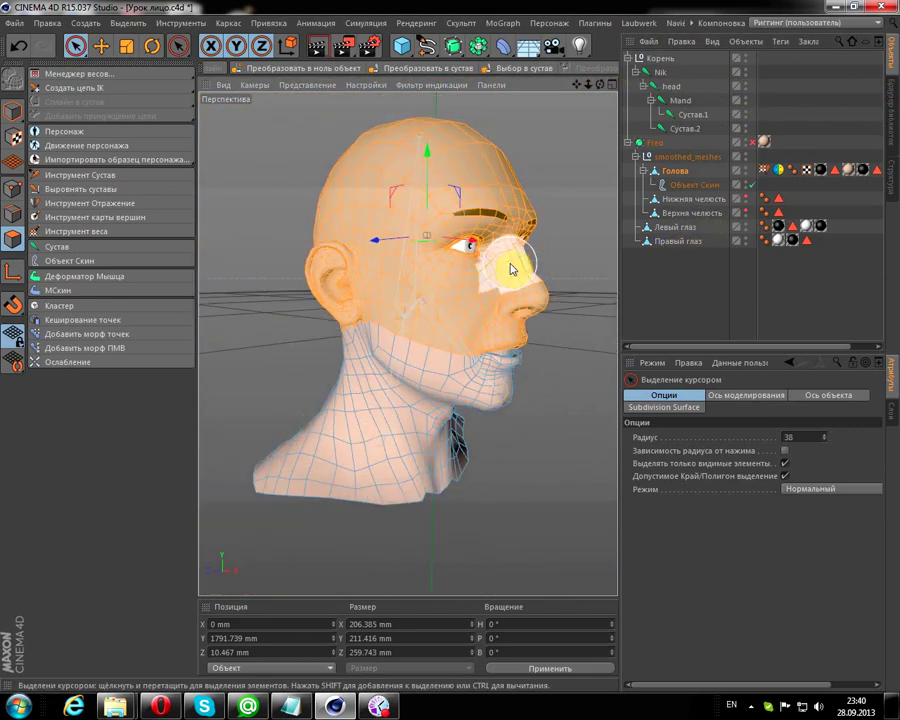
Step: In the Weight Manager, erase Mand's weights from the selected upper head at 100% intensity
left_click(74, 73)
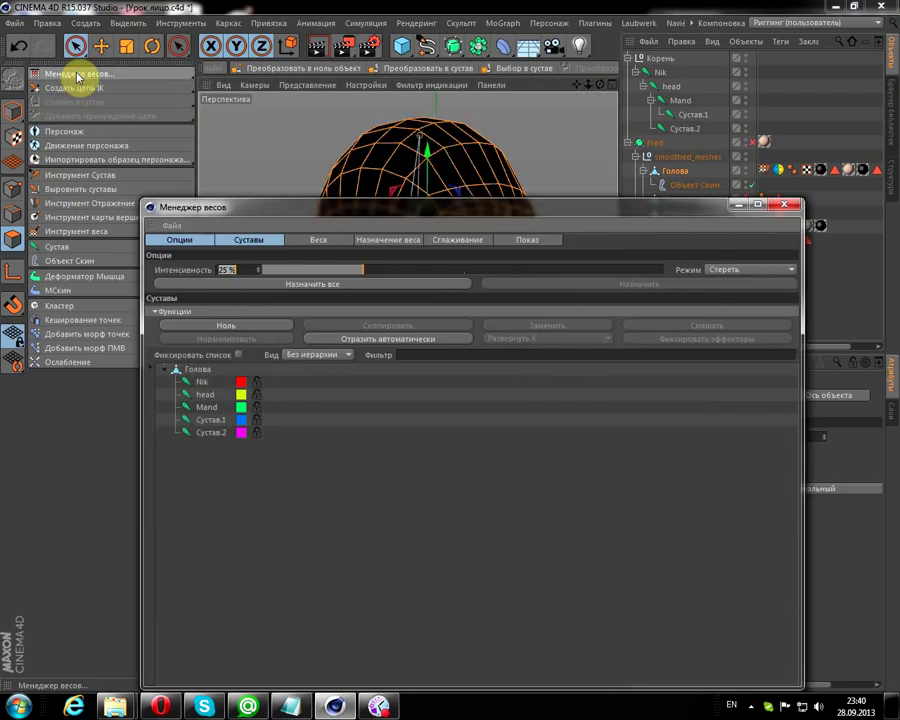
left_click(204, 408)
left_click_drag(530, 215, 495, 392)
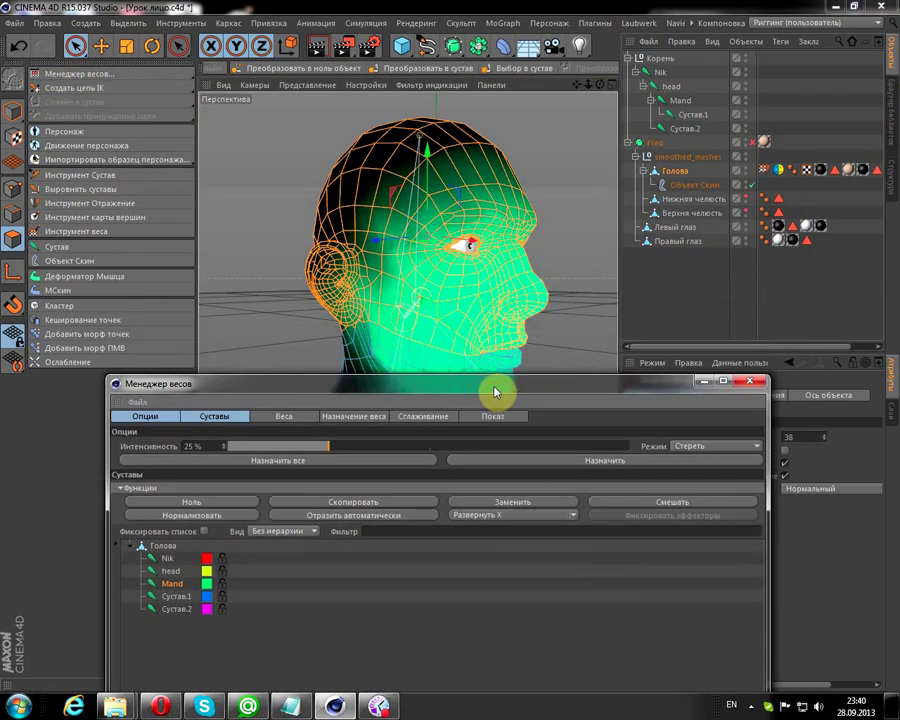
scroll(505, 285, "down", 2)
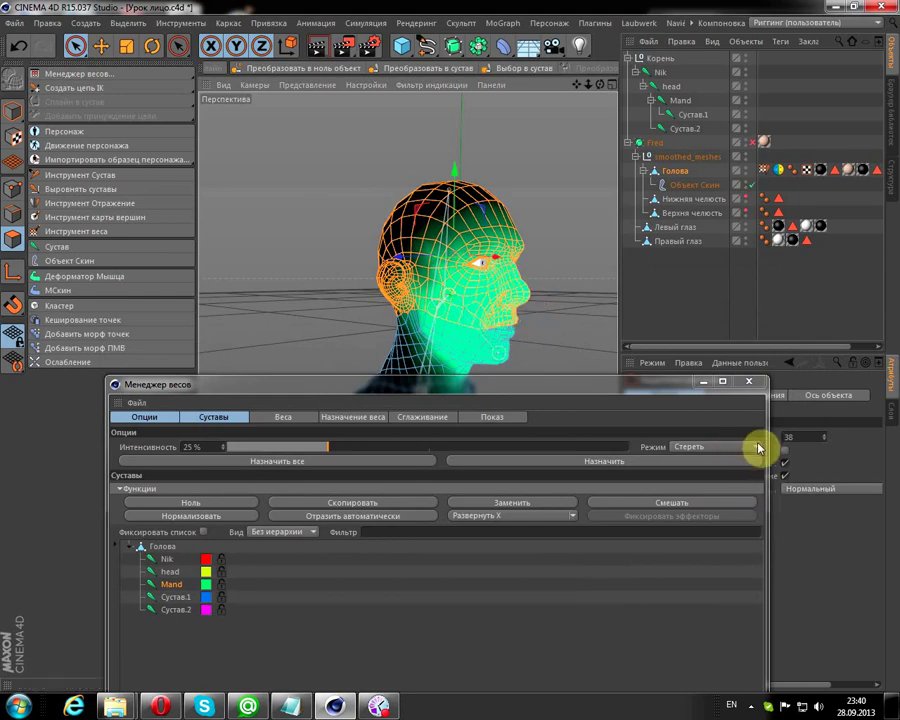
left_click_drag(320, 455, 697, 461)
left_click(748, 451)
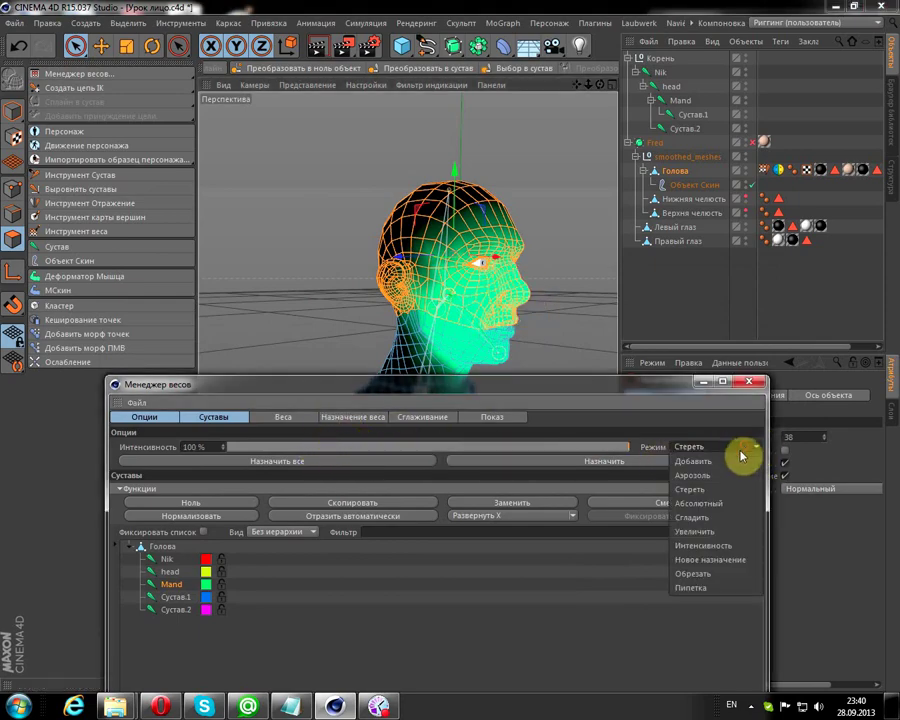
left_click(717, 494)
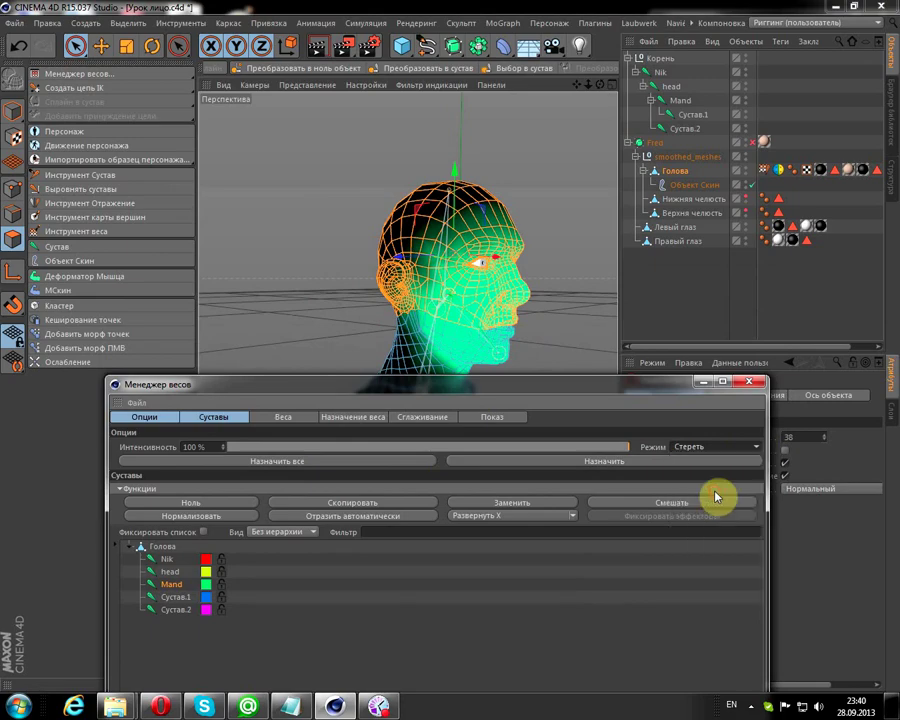
left_click(631, 466)
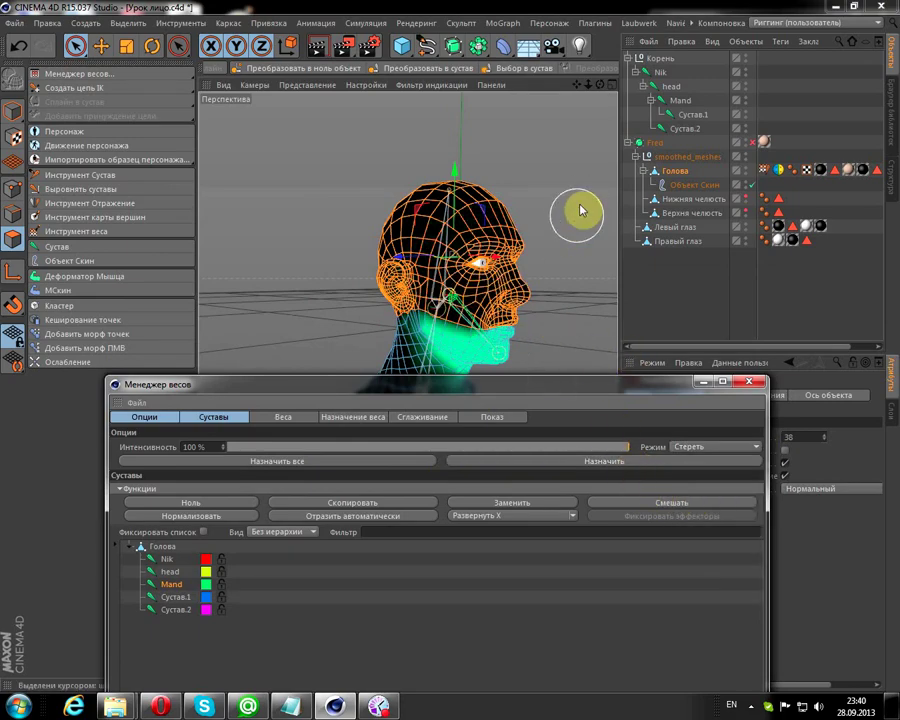
left_click(750, 384)
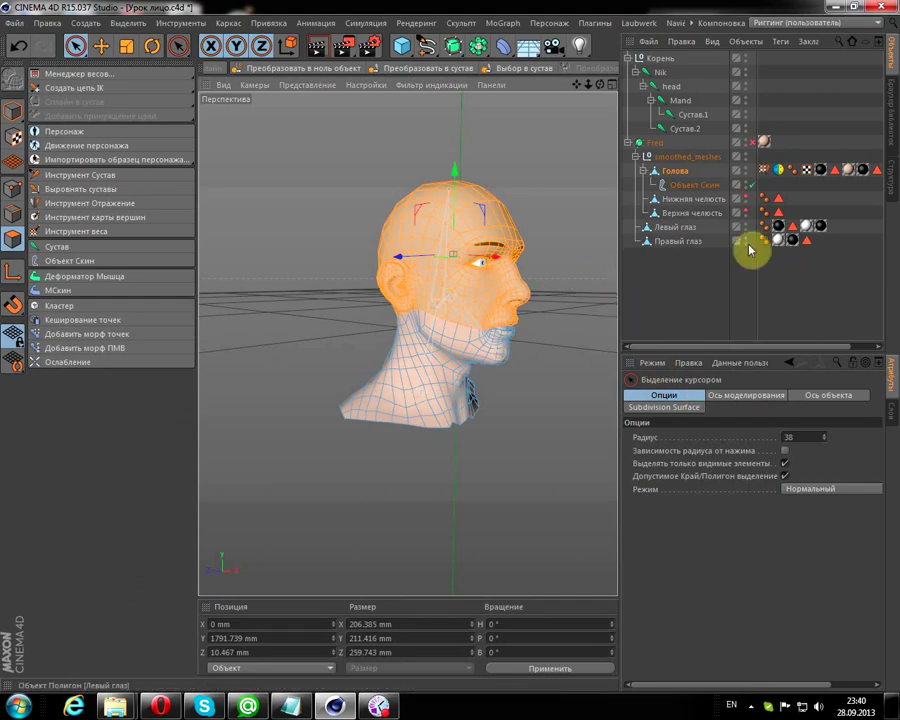
Step: Select the Mand joint and set the Weight Tool to erase at 15% intensity
left_click(679, 100)
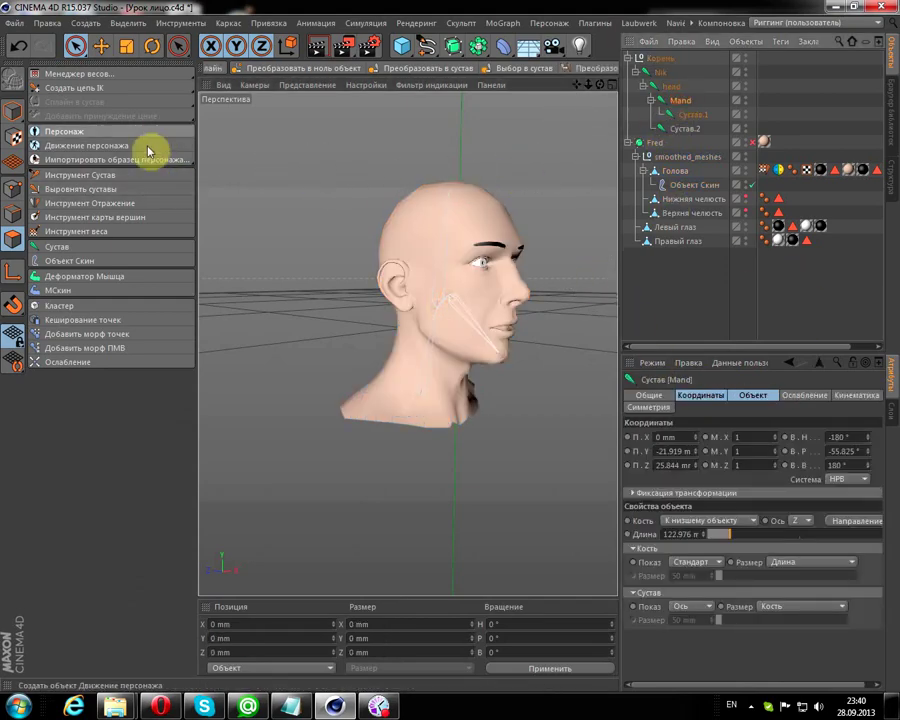
left_click(76, 231)
scroll(566, 296, "up", 3)
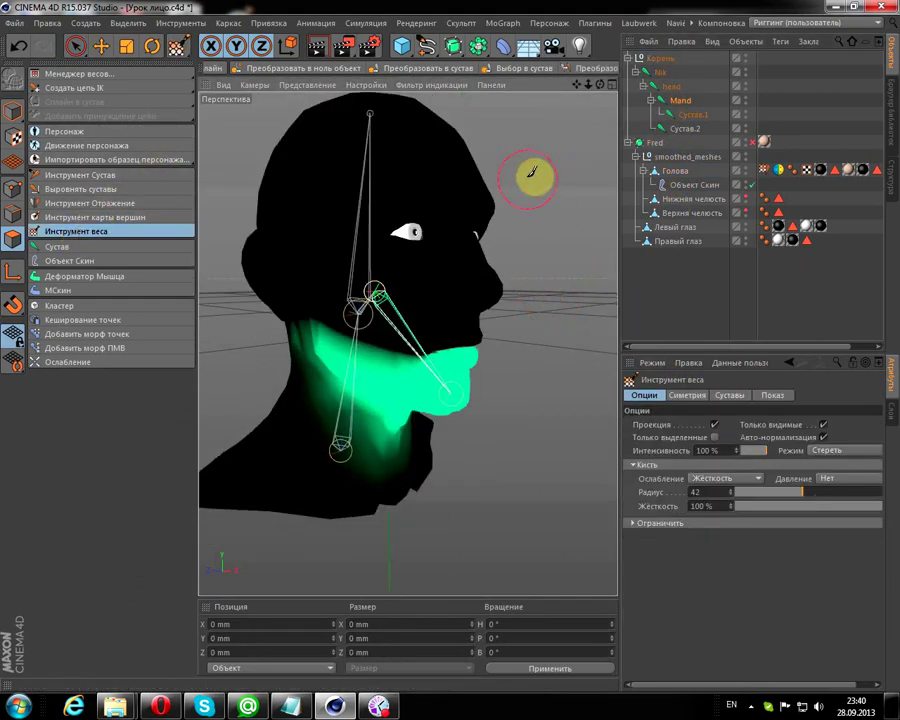
left_click_drag(580, 93, 578, 12)
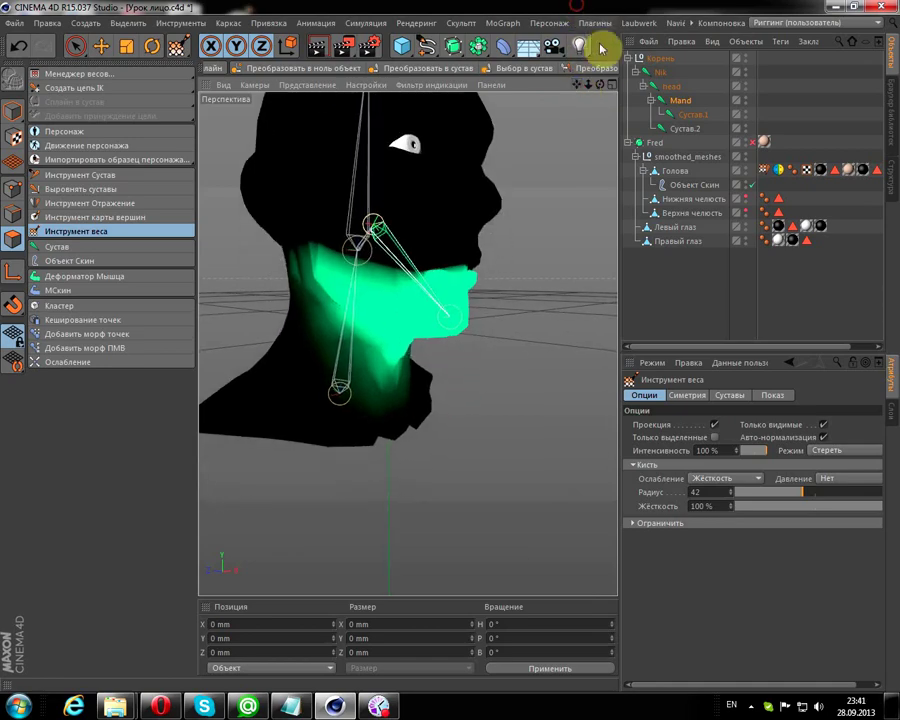
mouse_move(603, 90)
left_mouse_down()
mouse_move(241, 84)
mouse_move(317, 100)
mouse_move(526, 74)
mouse_move(643, 72)
left_mouse_up()
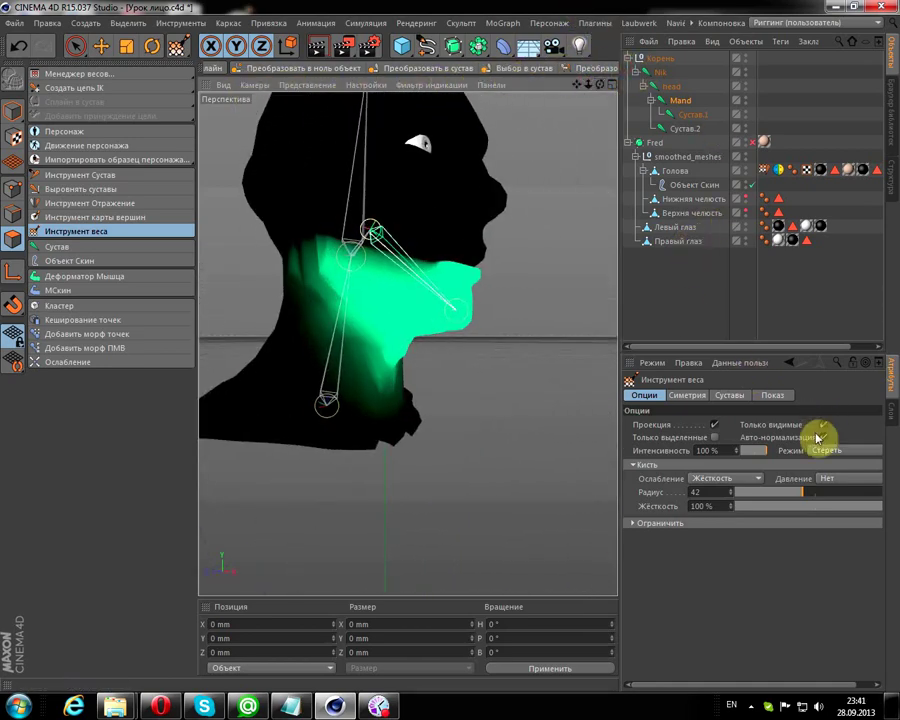
left_click_drag(708, 450, 612, 410)
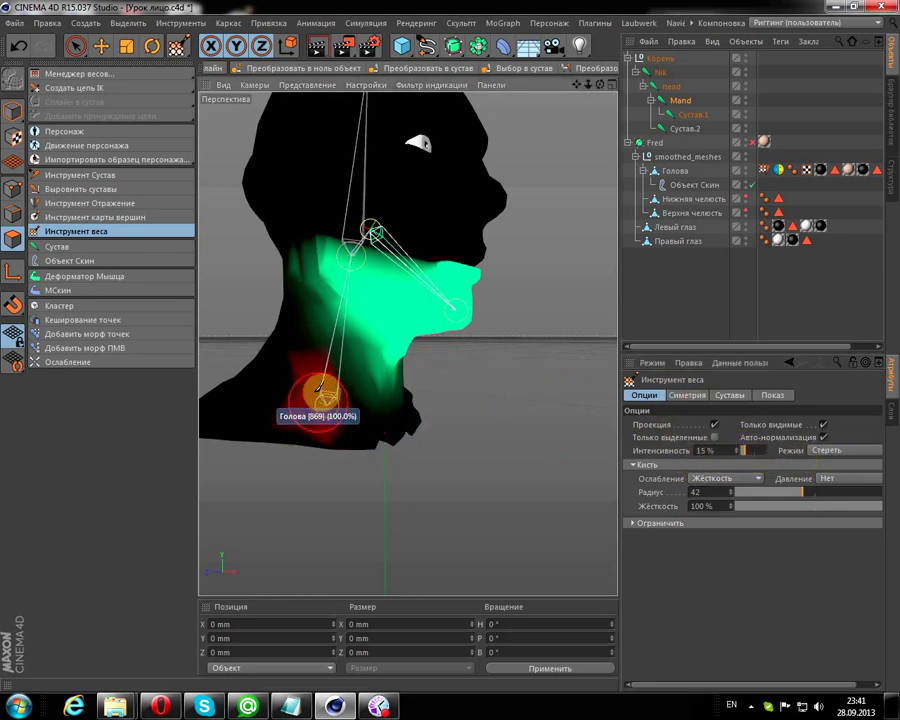
Step: Brush Mand's weight off the side and lower neck, then orbit to check the result
mouse_move(321, 382)
left_mouse_down()
mouse_move(281, 304)
mouse_move(307, 412)
left_mouse_up()
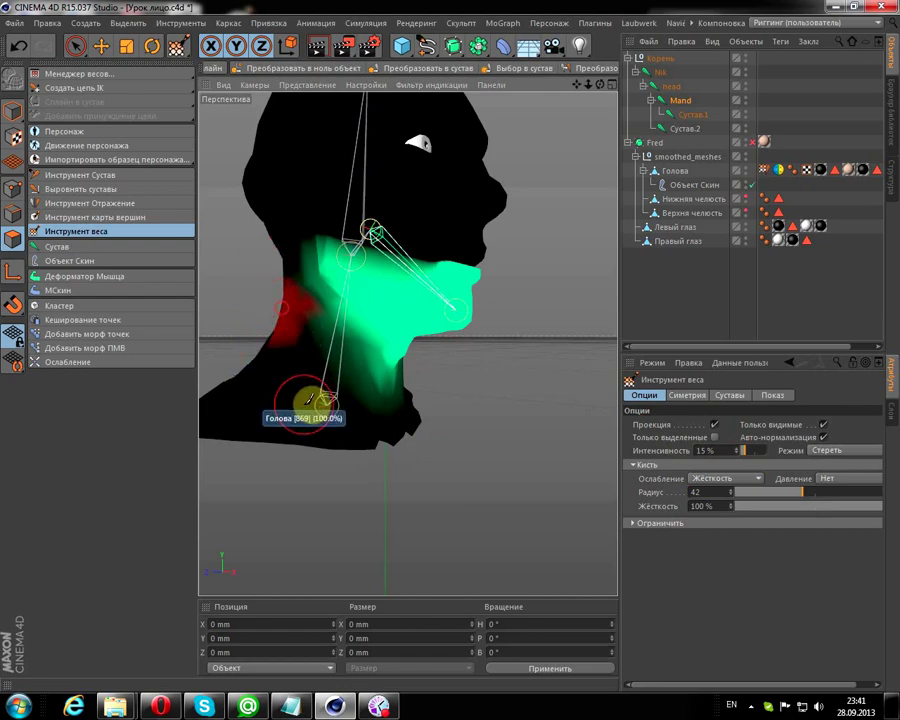
left_click_drag(447, 440, 398, 426)
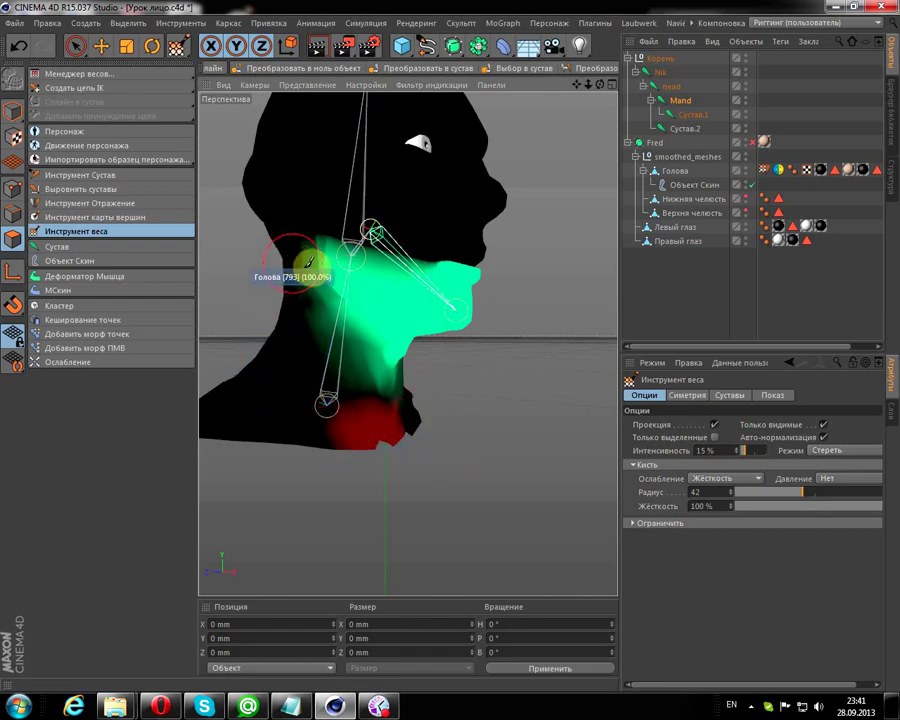
left_click_drag(600, 84, 244, 100)
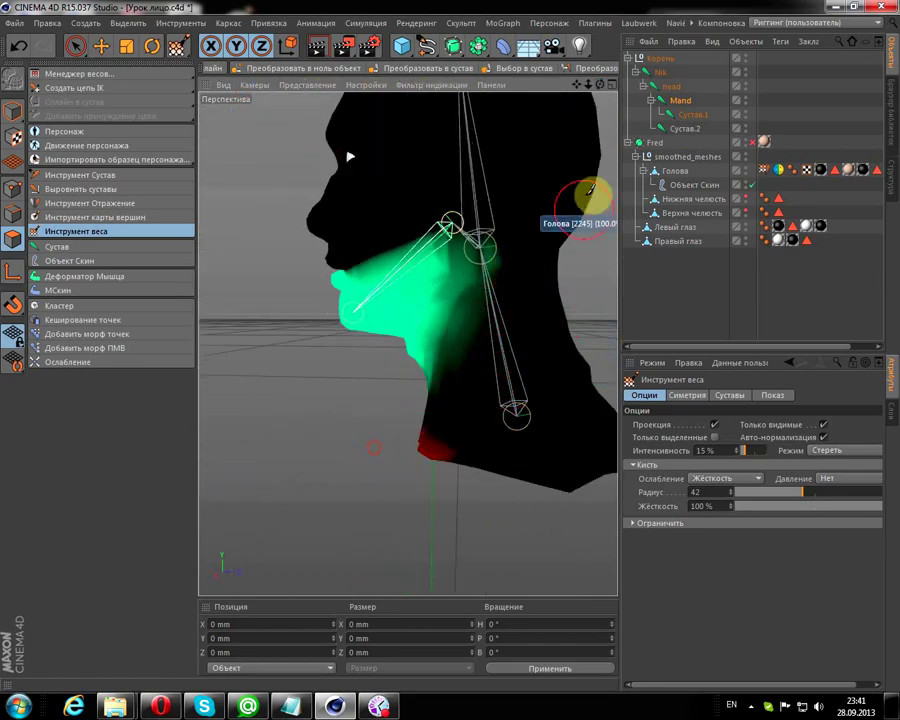
mouse_move(596, 90)
left_mouse_down()
mouse_move(630, 100)
mouse_move(797, 82)
left_mouse_up()
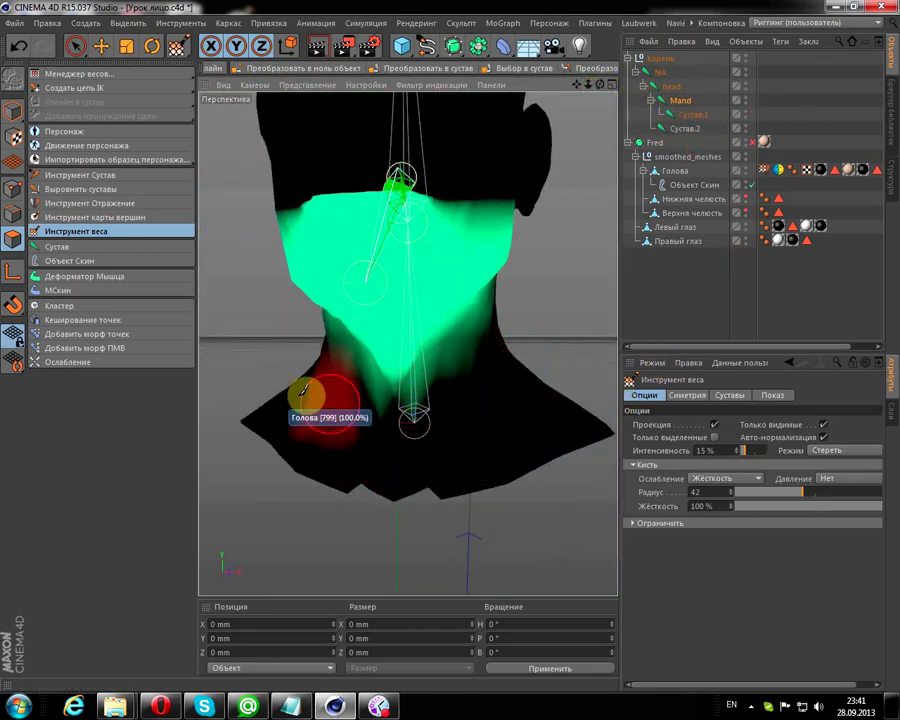
scroll(285, 378, "down", 3)
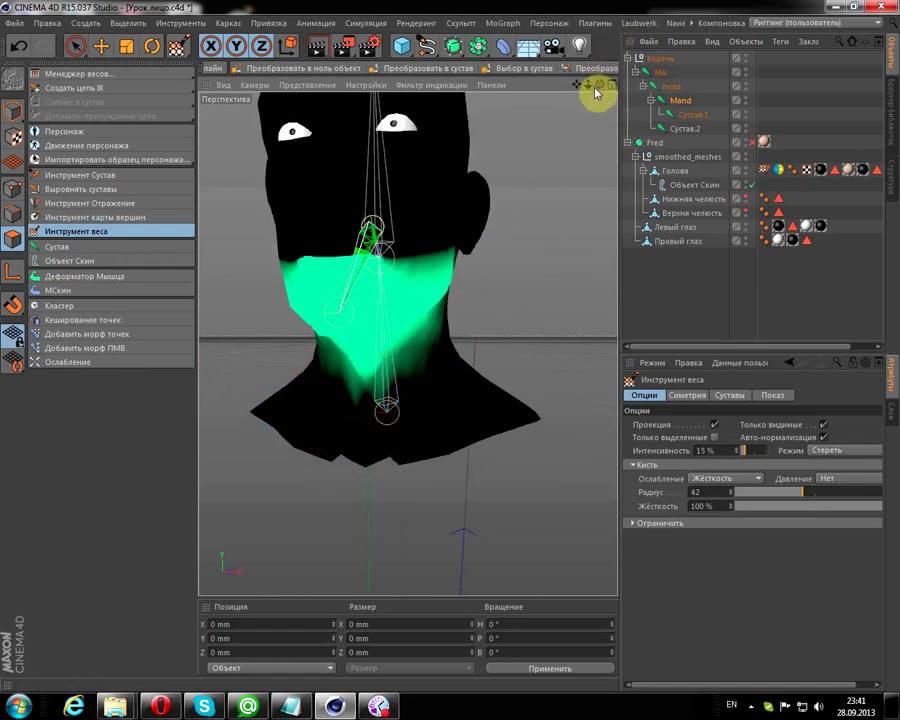
left_click_drag(597, 93, 743, 146)
Step: View the head joint's weights in profile, then select the Голова mesh and return to Model mode
left_click(677, 95)
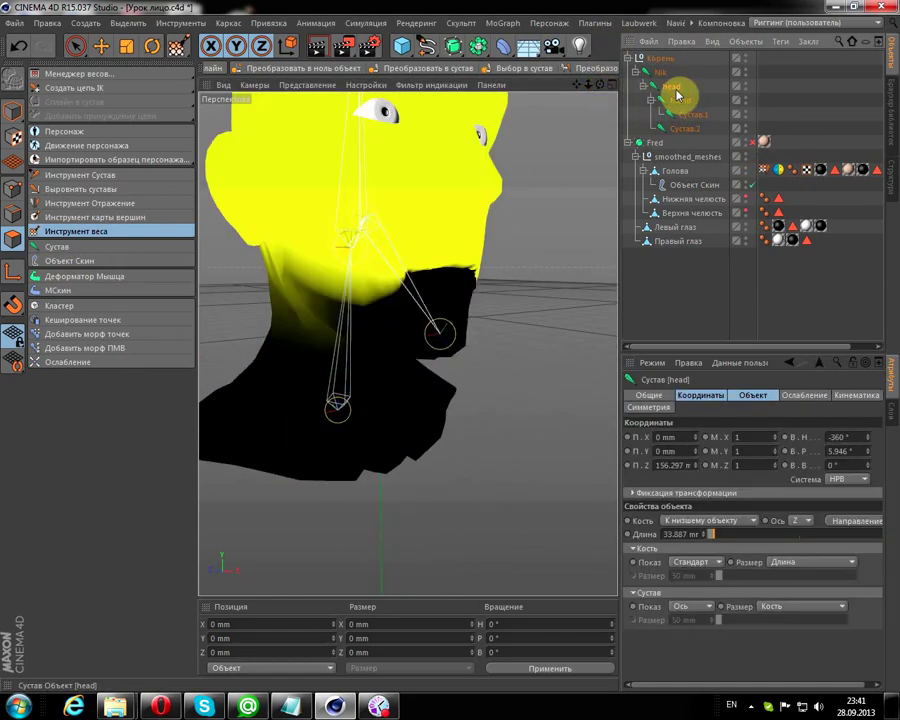
left_click_drag(576, 92, 577, 157)
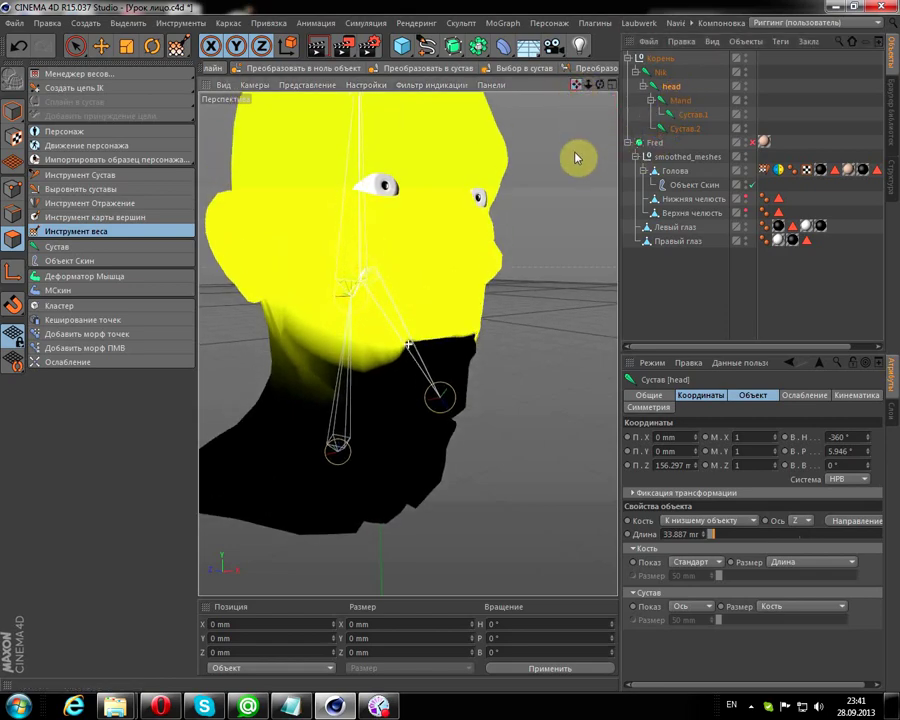
left_click_drag(600, 92, 683, 80)
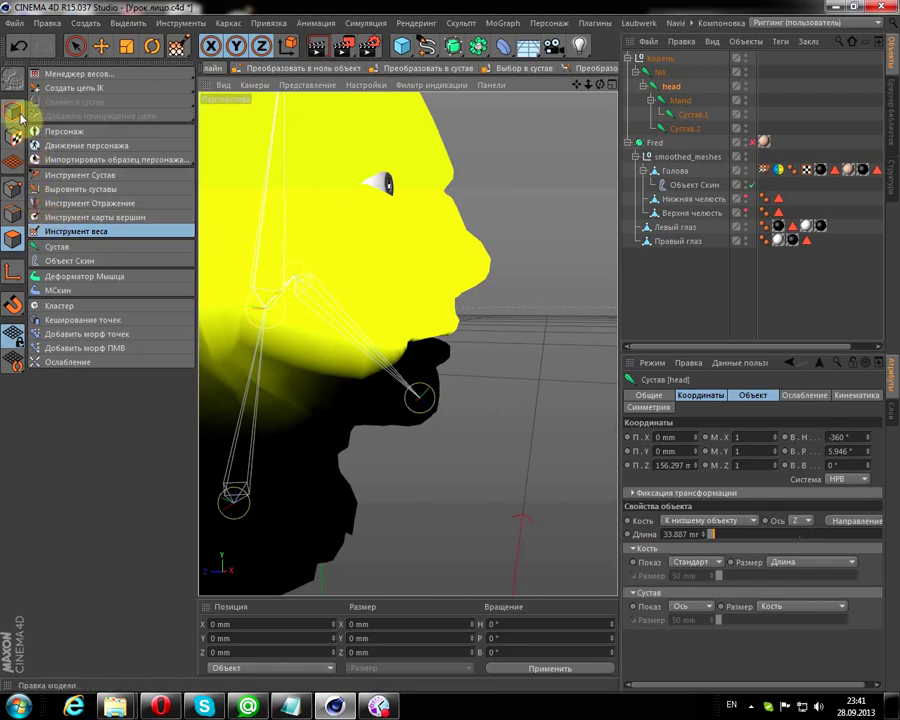
left_click(667, 176)
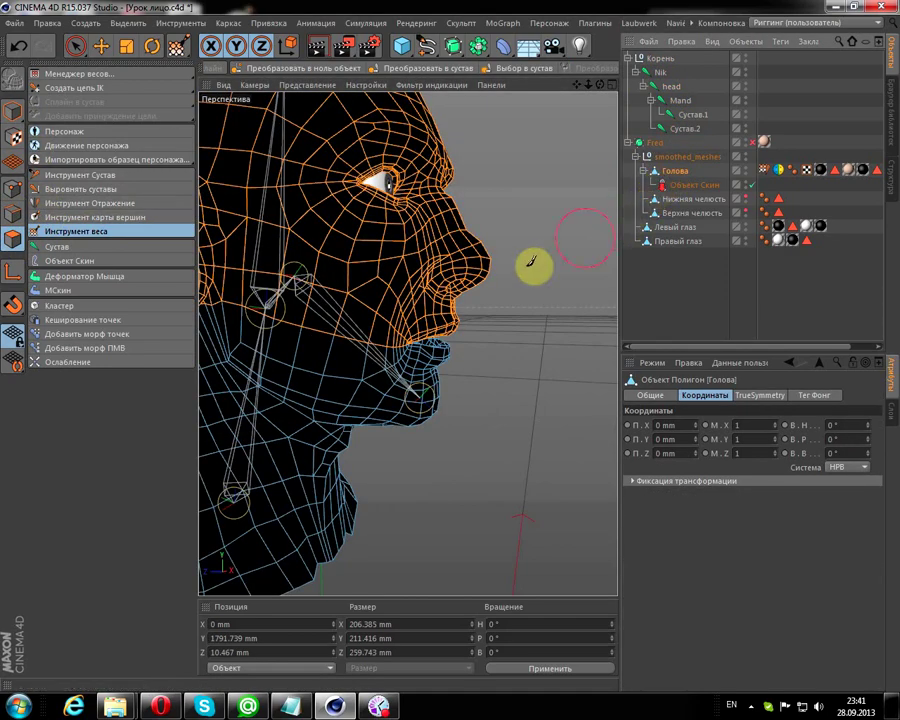
left_click_drag(532, 262, 450, 262, "alt")
left_click(12, 84)
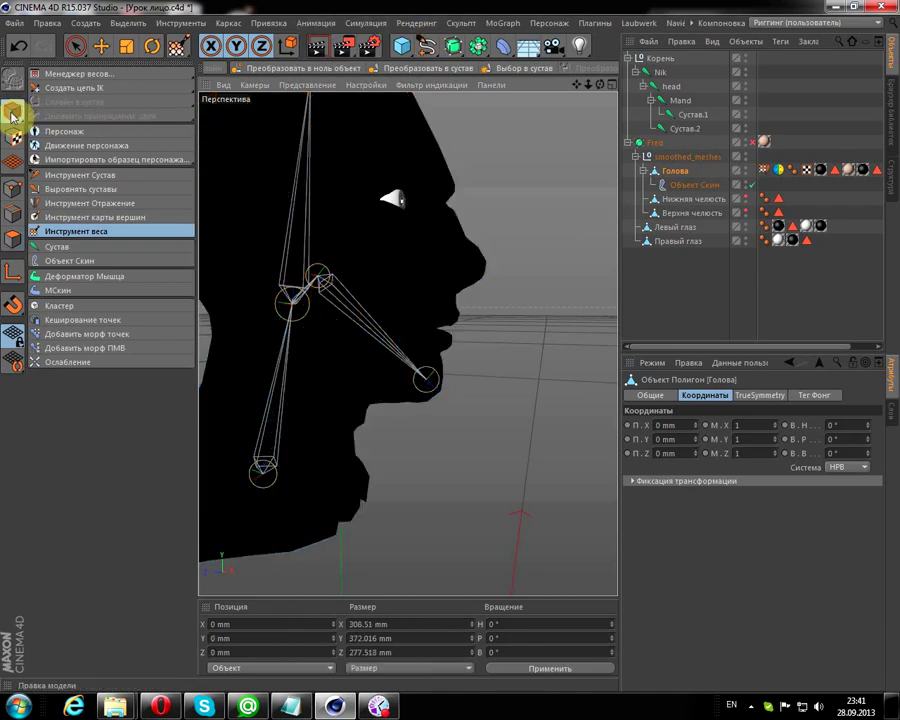
Step: With Live Selection in Polygon mode, paint-select the jaw, cheek and under-jaw polygons
left_click(78, 47)
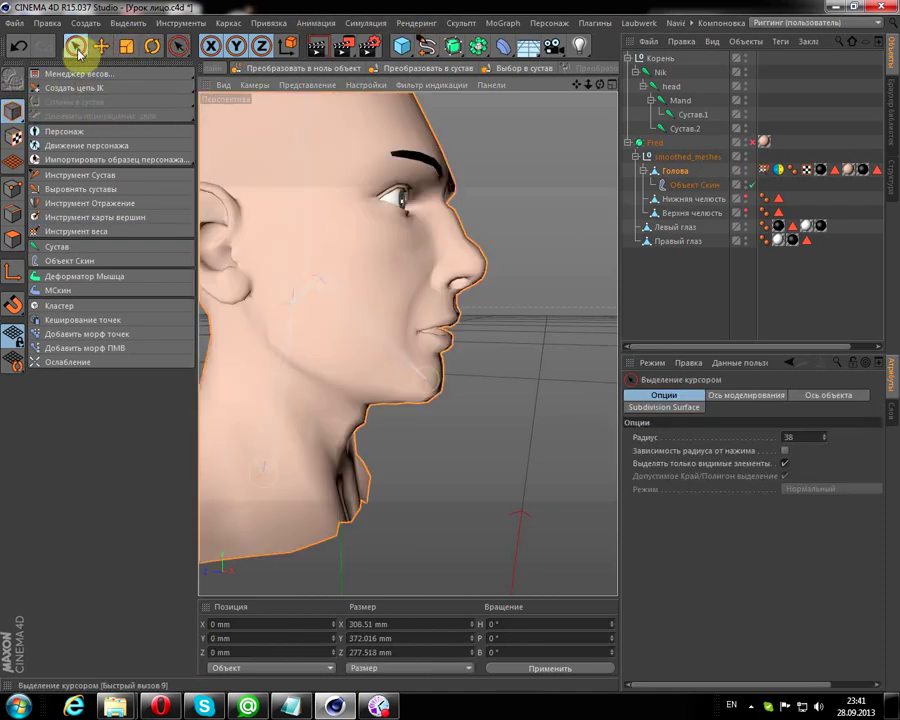
left_click(16, 245)
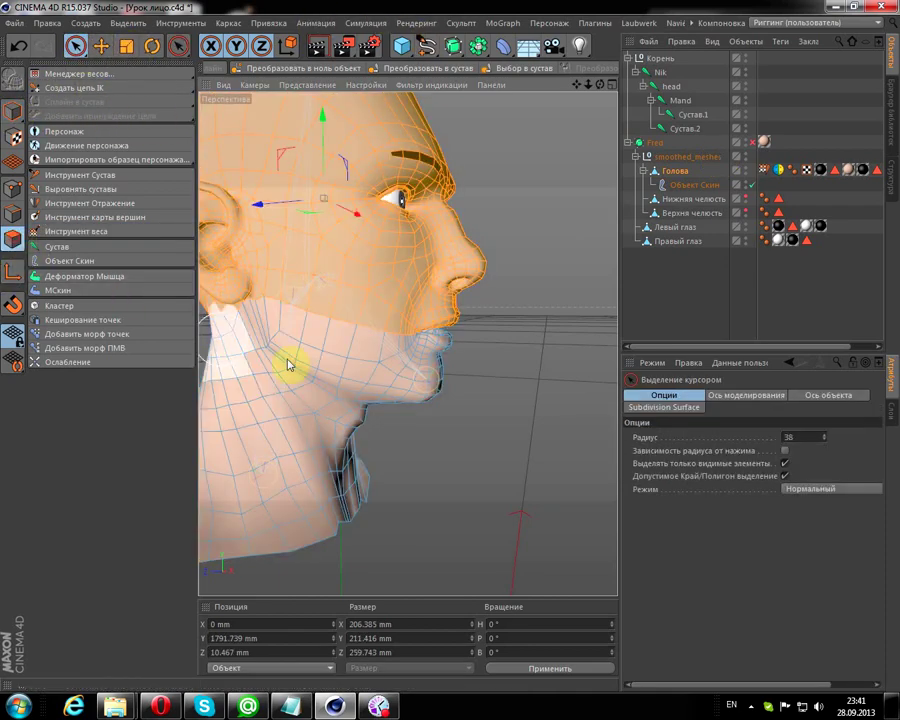
left_click_drag(503, 381, 445, 373)
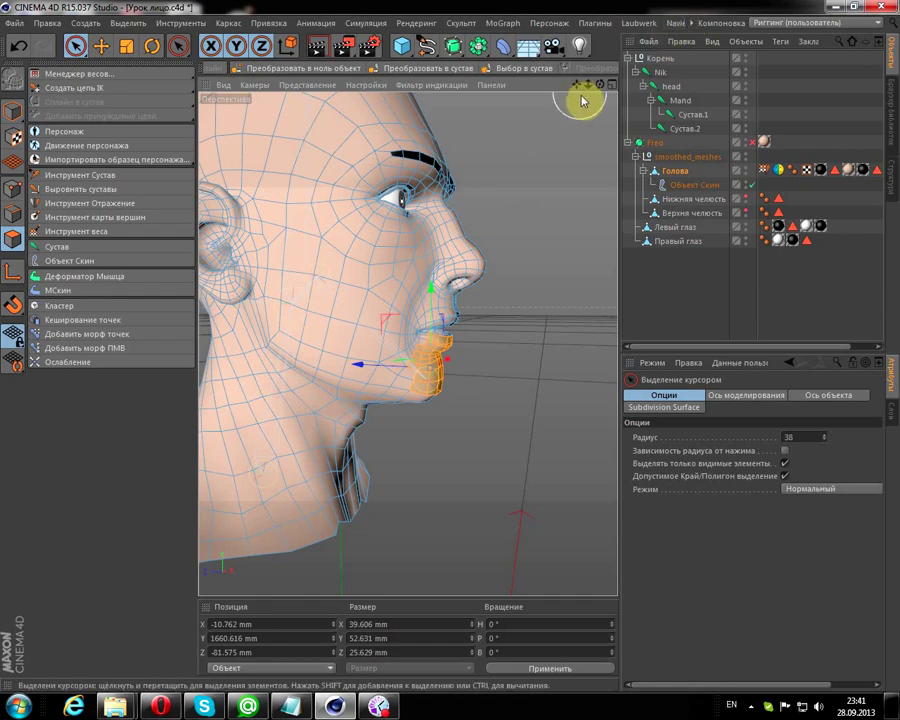
left_click_drag(592, 86, 637, 84)
scroll(310, 291, "up", 2)
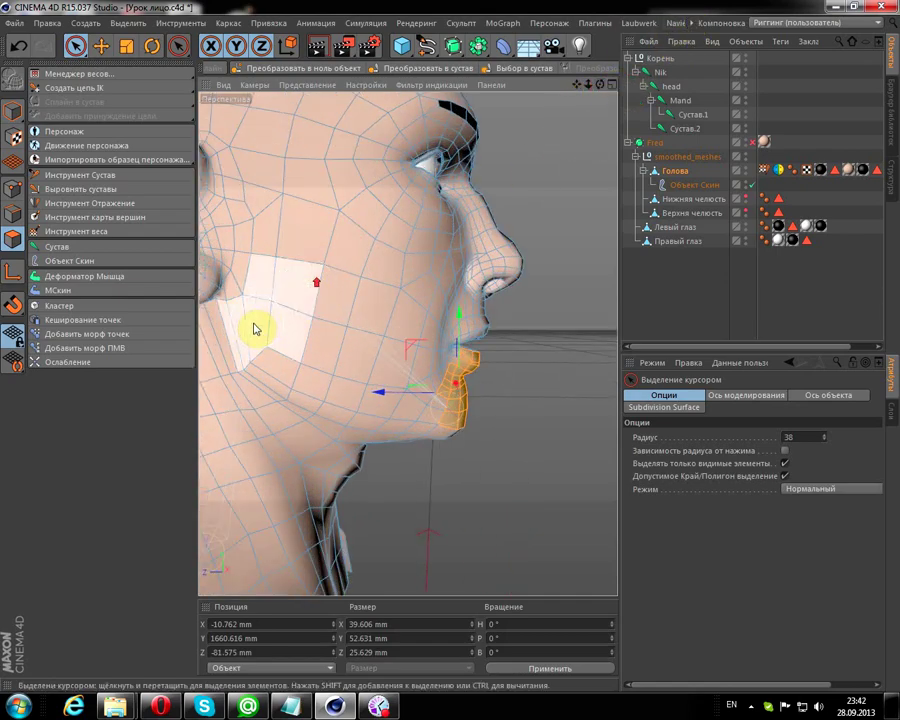
mouse_move(245, 325)
left_mouse_down()
mouse_move(283, 375)
mouse_move(368, 404)
left_mouse_up()
left_click_drag(432, 430, 340, 424)
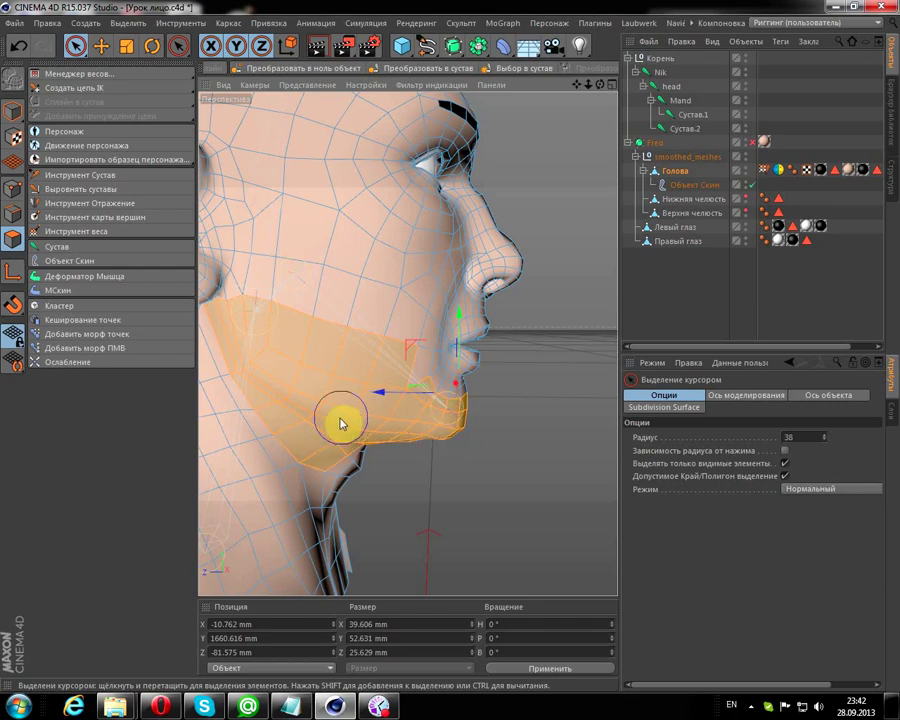
mouse_move(338, 487)
left_mouse_down()
mouse_move(306, 424)
mouse_move(286, 424)
left_mouse_up()
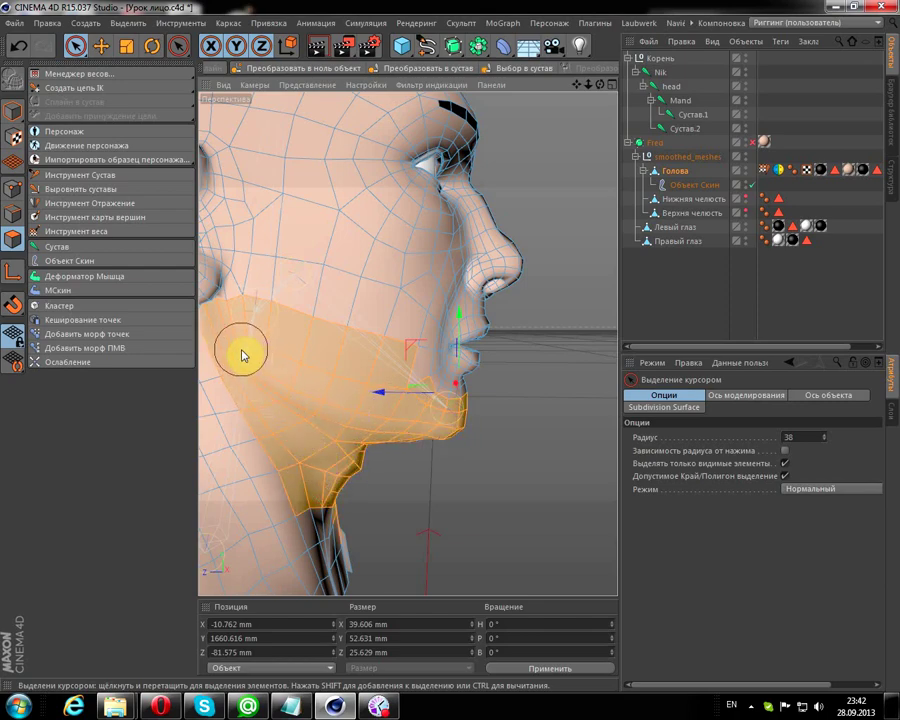
Step: Extend the polygon selection over the chin to the lower lip and across the lower cheek
left_click_drag(241, 353, 291, 372, "alt")
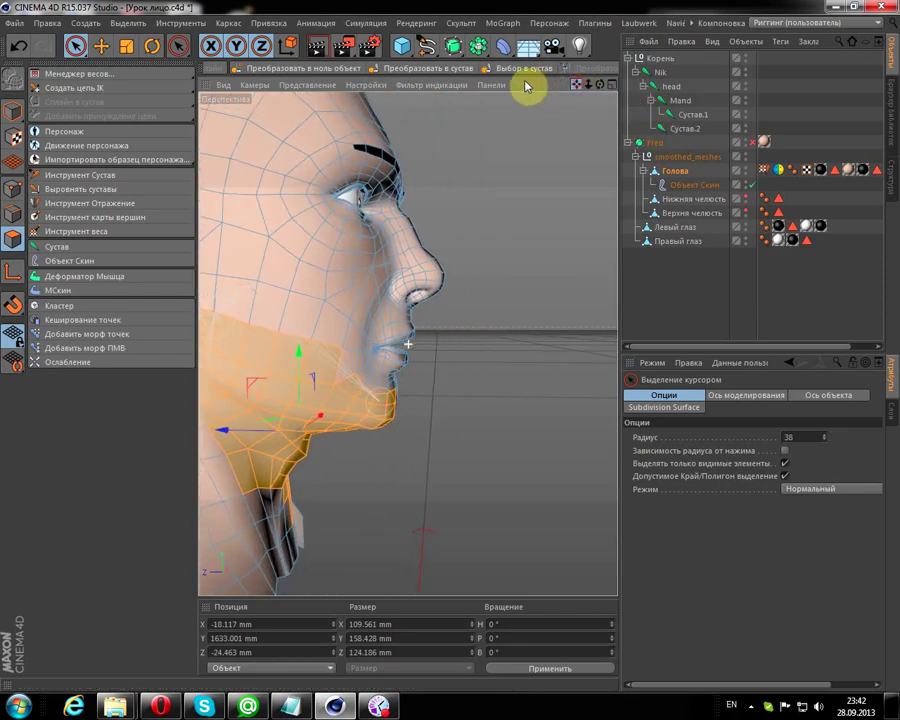
left_click_drag(352, 426, 360, 393)
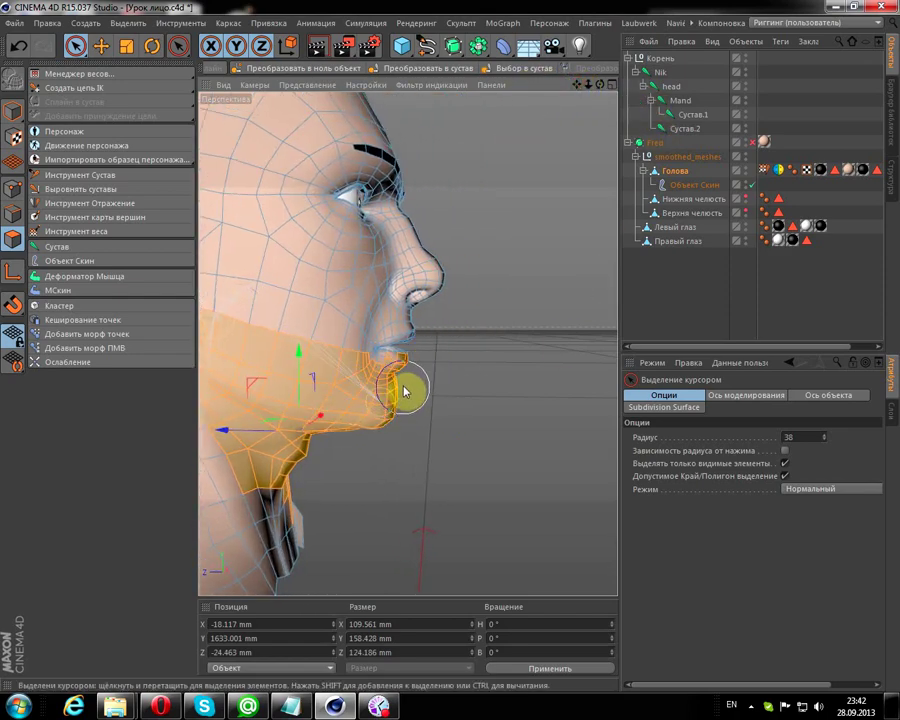
middle_click_drag(474, 354, 557, 215, "alt")
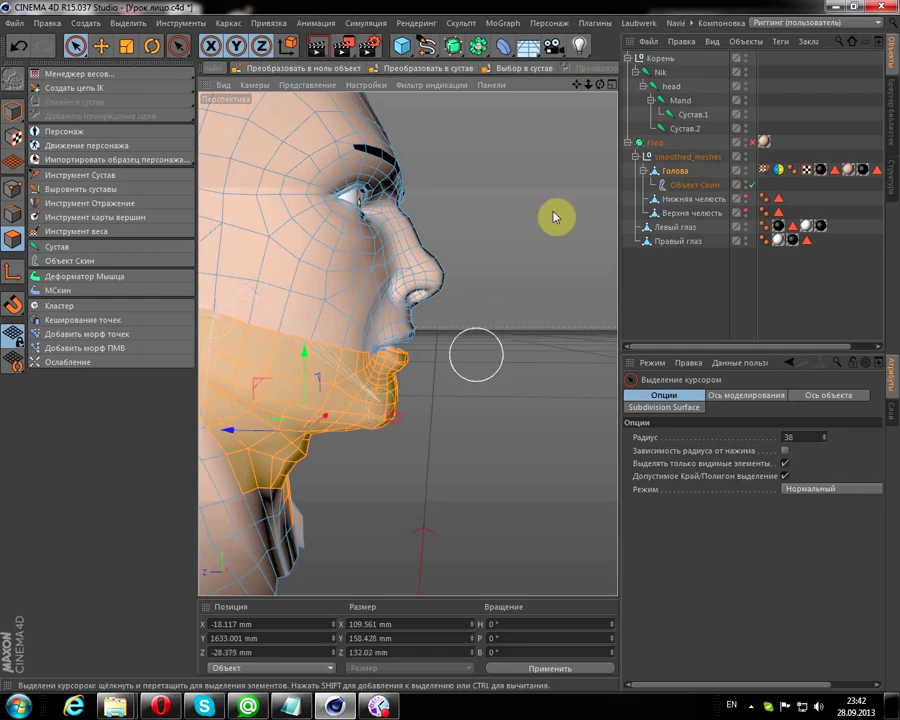
left_click_drag(578, 88, 208, 78)
mouse_move(225, 187)
left_mouse_down("alt")
mouse_move(410, 270)
mouse_move(418, 297)
mouse_move(474, 270)
left_mouse_up("alt")
left_click(476, 284)
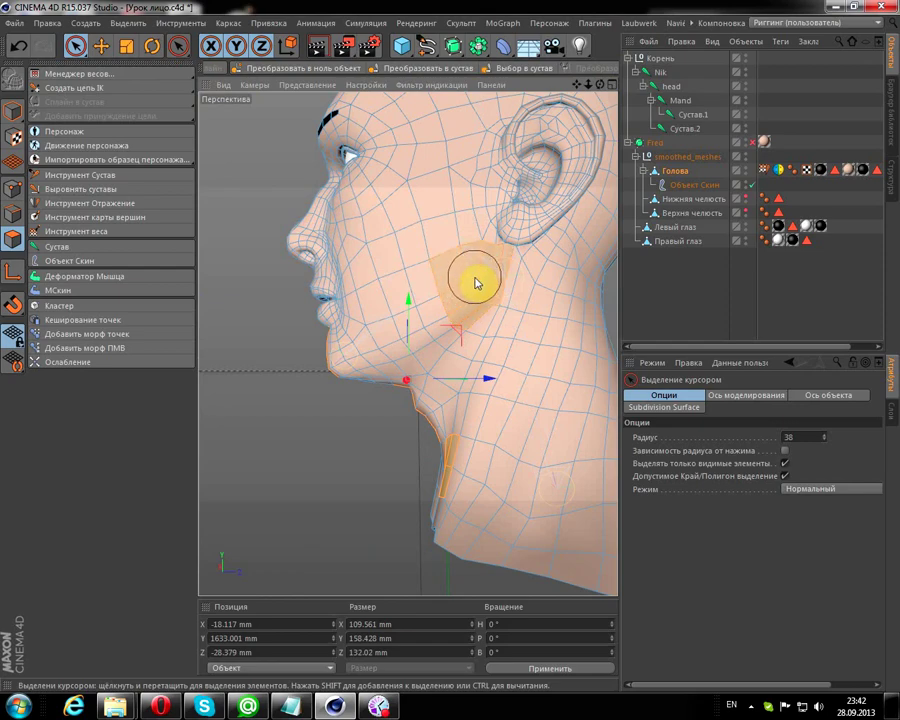
mouse_move(477, 303)
left_mouse_down()
mouse_move(444, 396)
mouse_move(360, 362)
mouse_move(410, 320)
left_mouse_up()
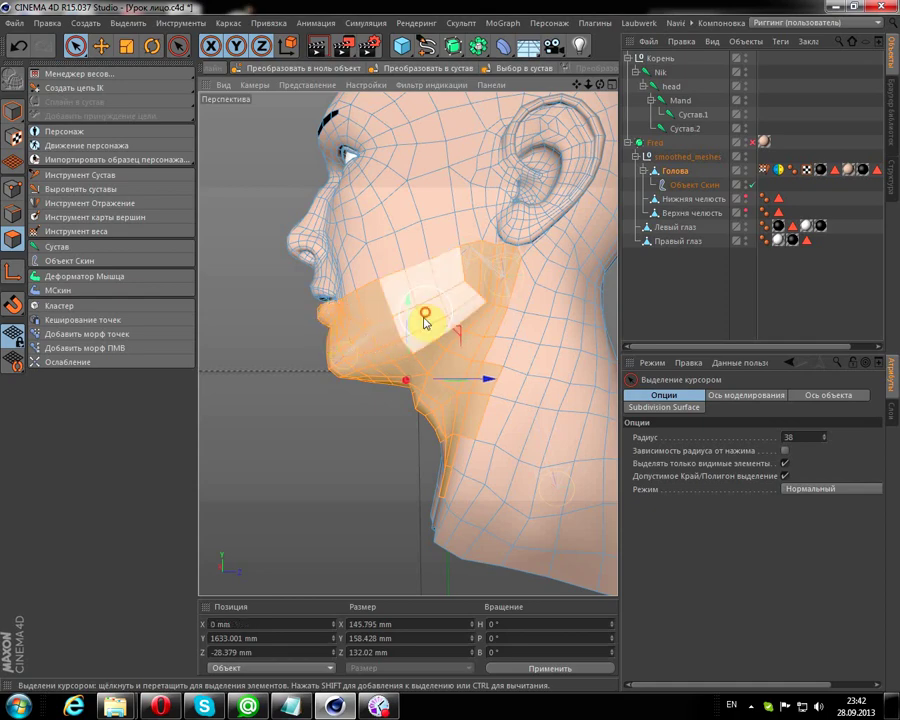
left_click_drag(609, 88, 570, 436)
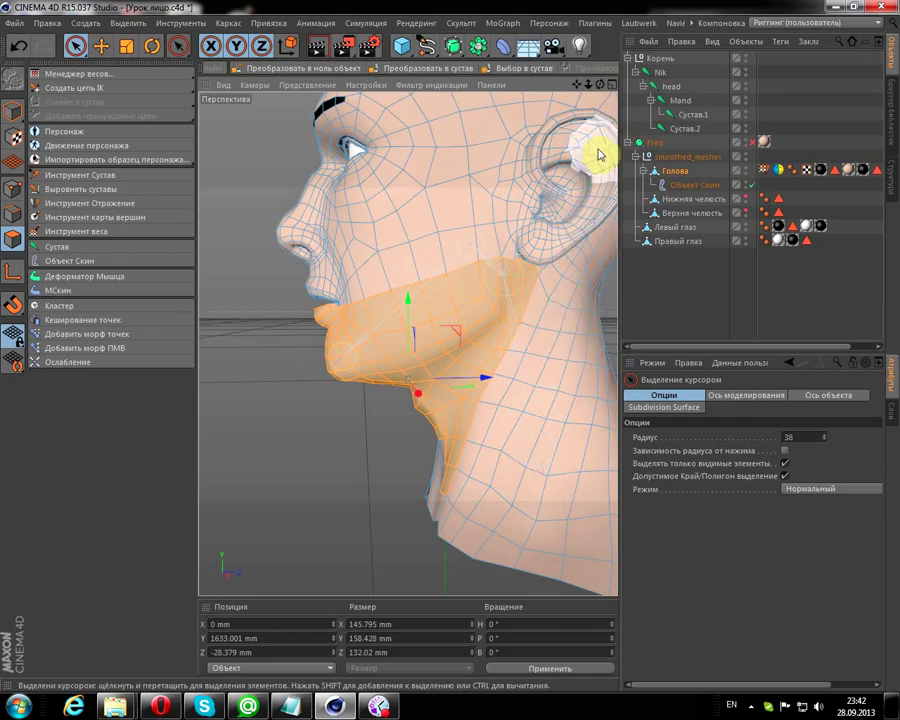
Step: In the Weight Manager, erase the head joint's weight from the selected jaw polygons at 100% intensity
left_click(60, 74)
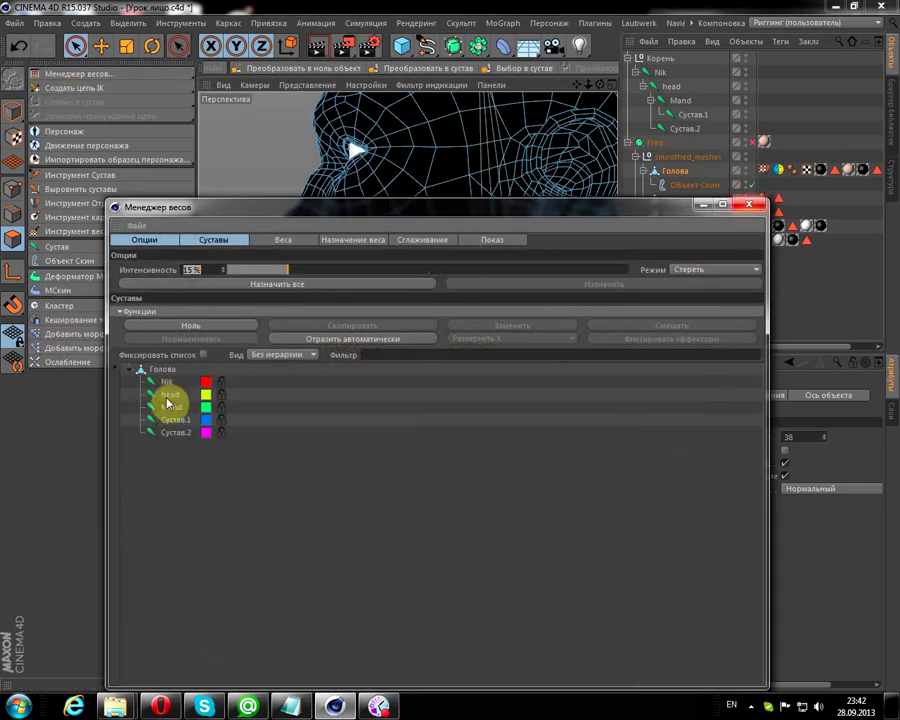
left_click(168, 396)
left_click_drag(520, 207, 493, 393)
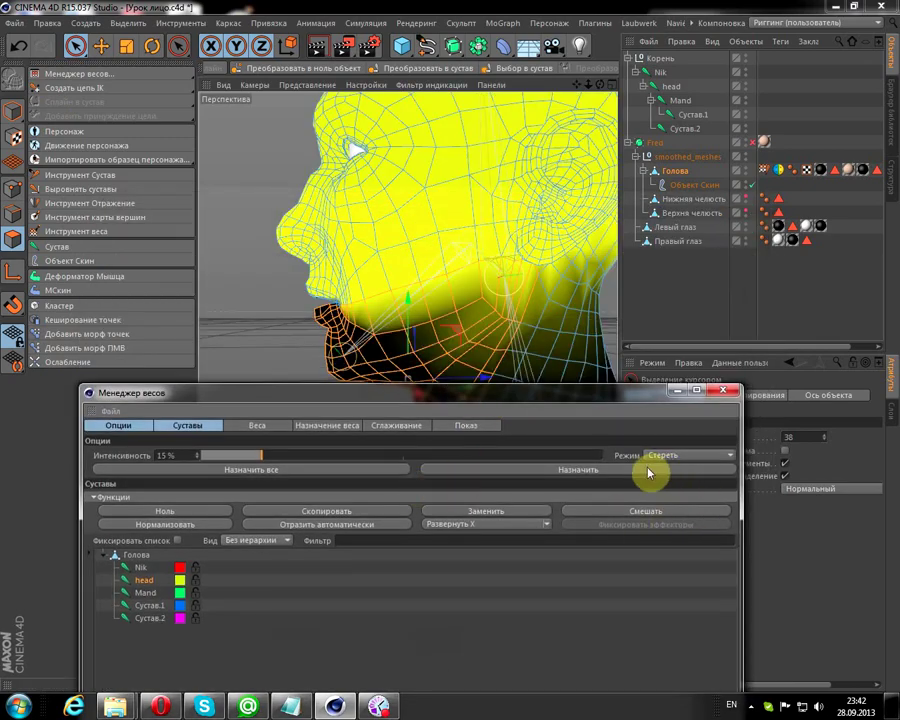
left_click(648, 470)
scroll(615, 375, "down", 3)
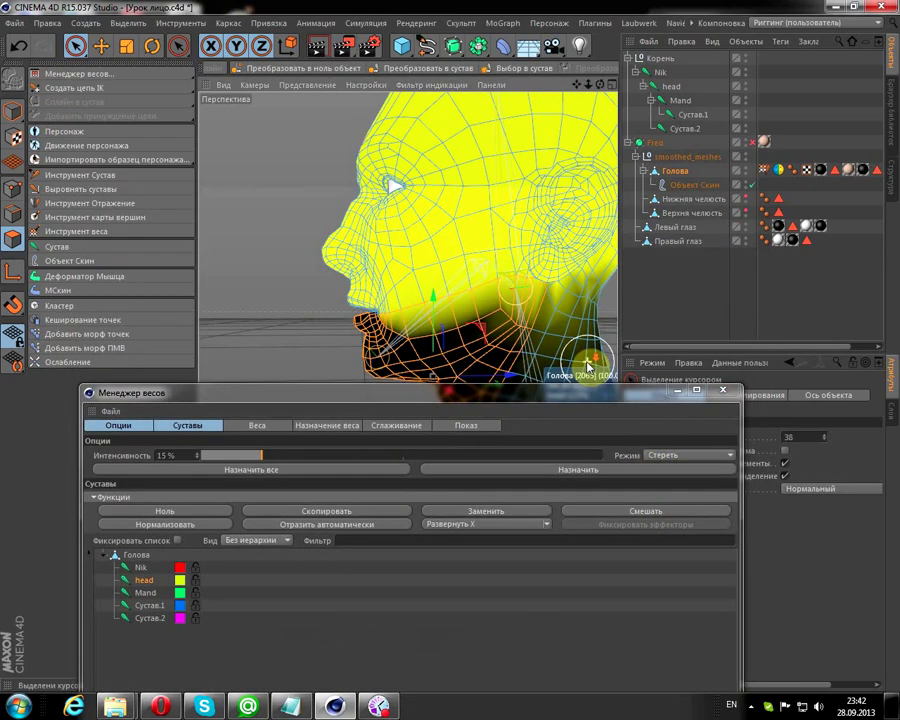
left_click_drag(273, 458, 716, 461)
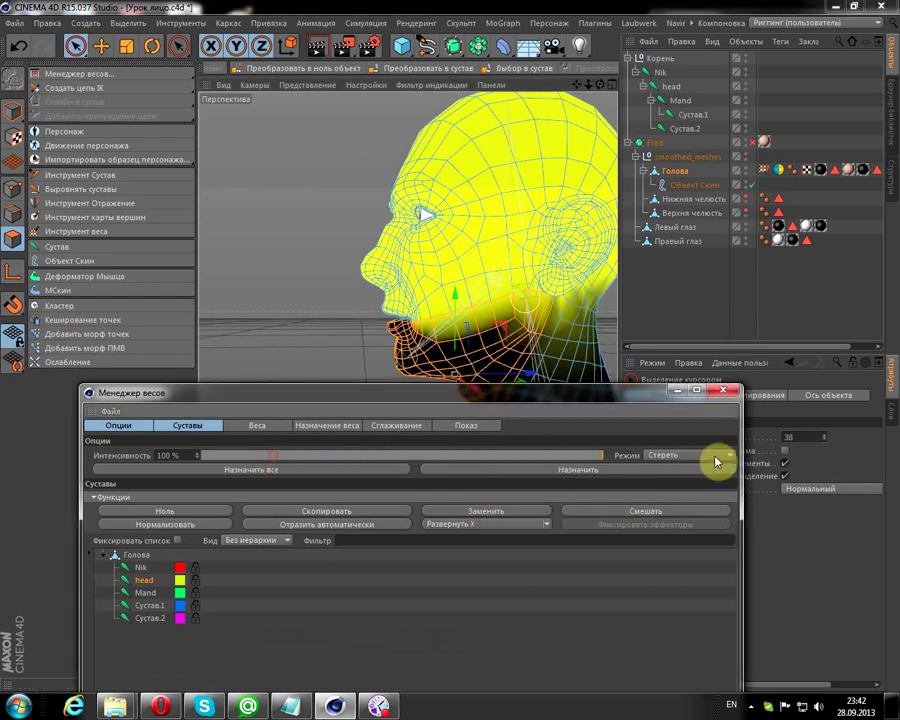
left_click(640, 470)
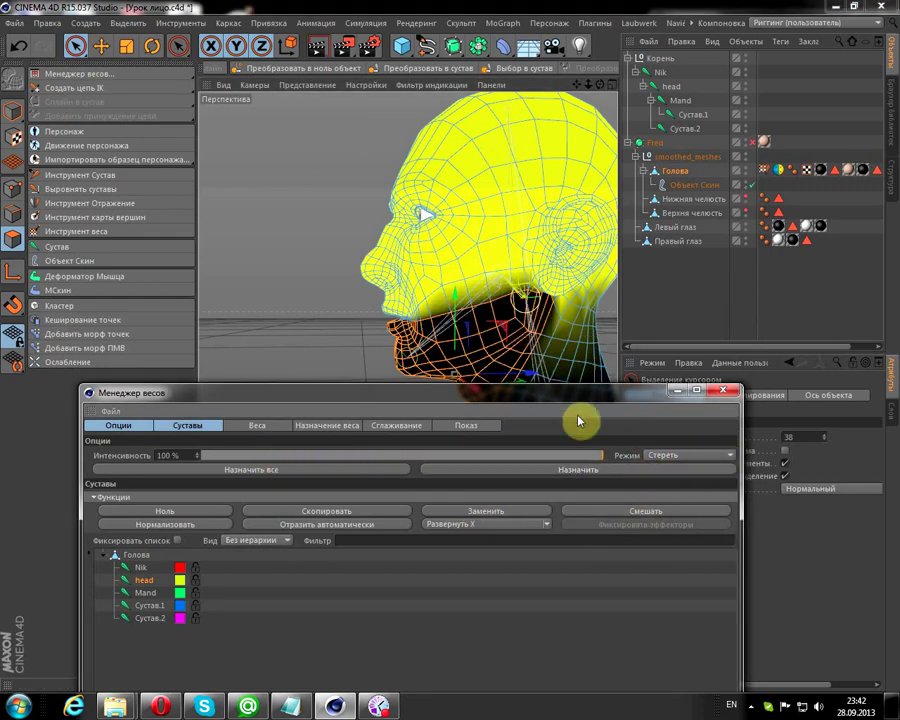
left_click(724, 390)
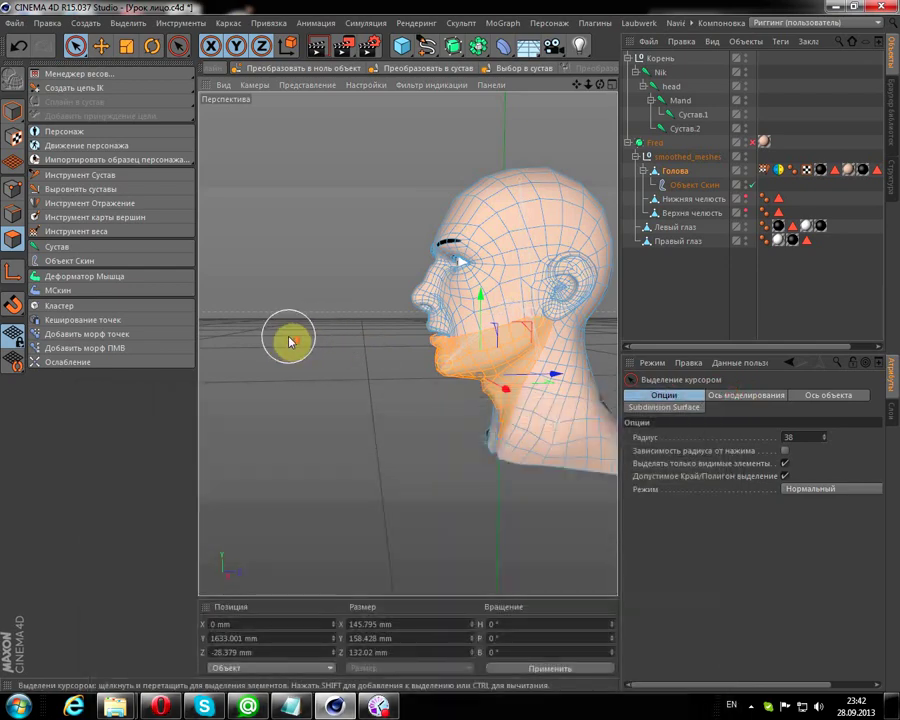
Step: Select the Mand jaw joint with the Rotate tool and rotate it to open the mouth
left_click_drag(290, 342, 340, 330, "alt")
left_click(151, 46)
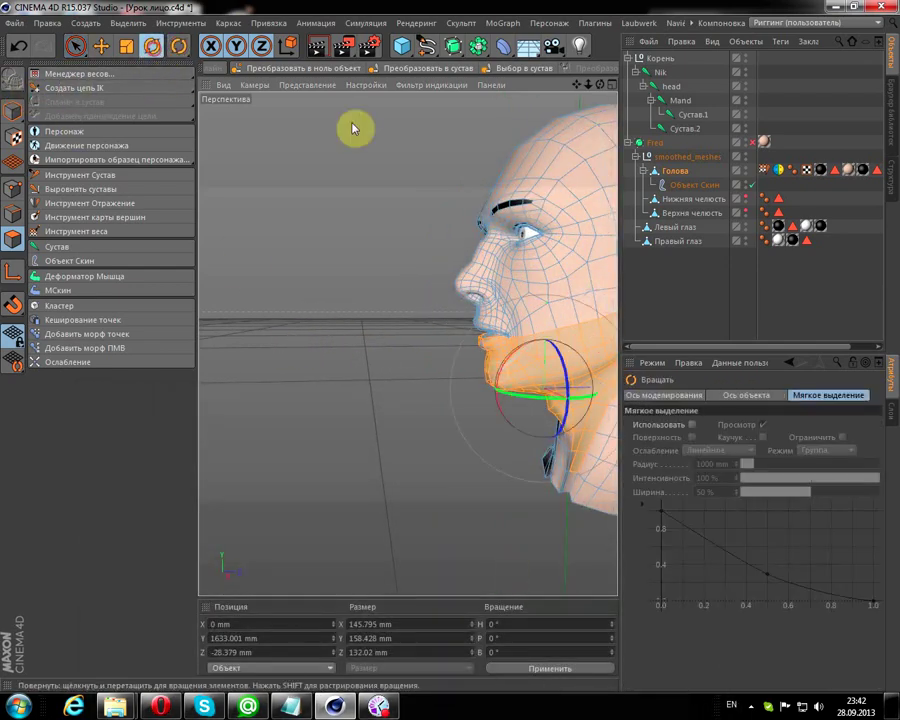
left_click(679, 110)
mouse_move(584, 86)
left_mouse_down()
mouse_move(427, 92)
mouse_move(362, 157)
left_mouse_up()
left_click(152, 45)
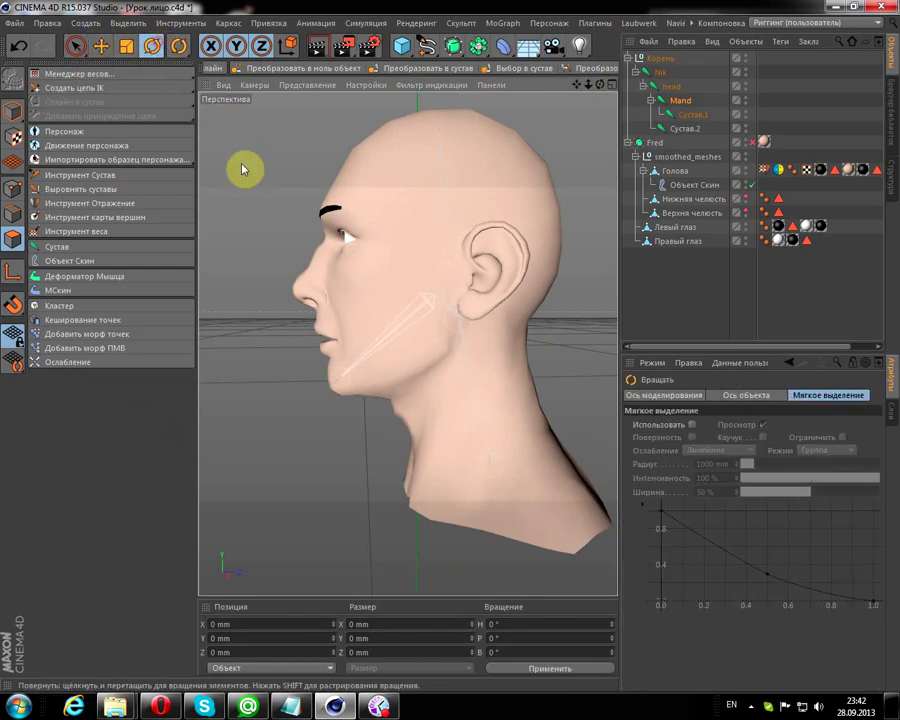
left_click(14, 80)
left_click_drag(226, 208, 325, 262, "alt")
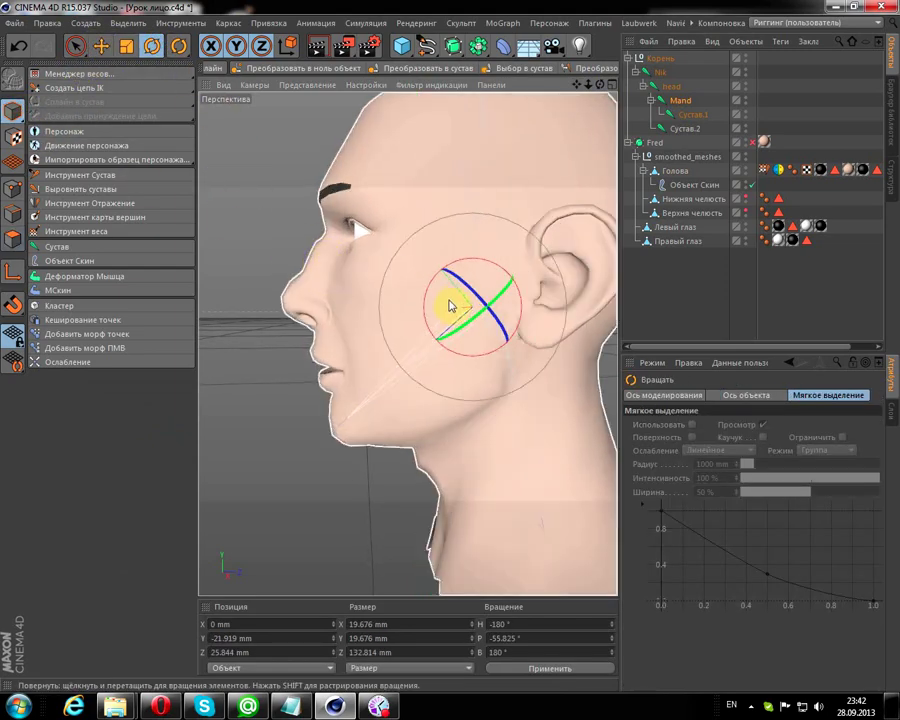
left_click_drag(430, 299, 422, 300)
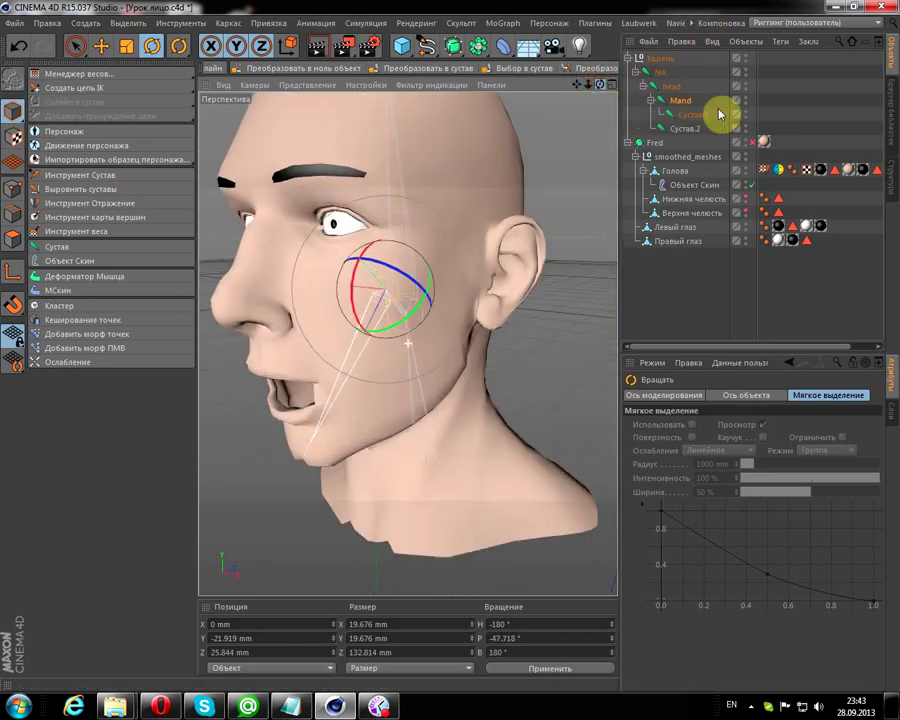
Step: Inspect the open mouth from several angles, open the jaw further, then select the head joint
left_click_drag(598, 90, 874, 90)
scroll(565, 280, "down", 3)
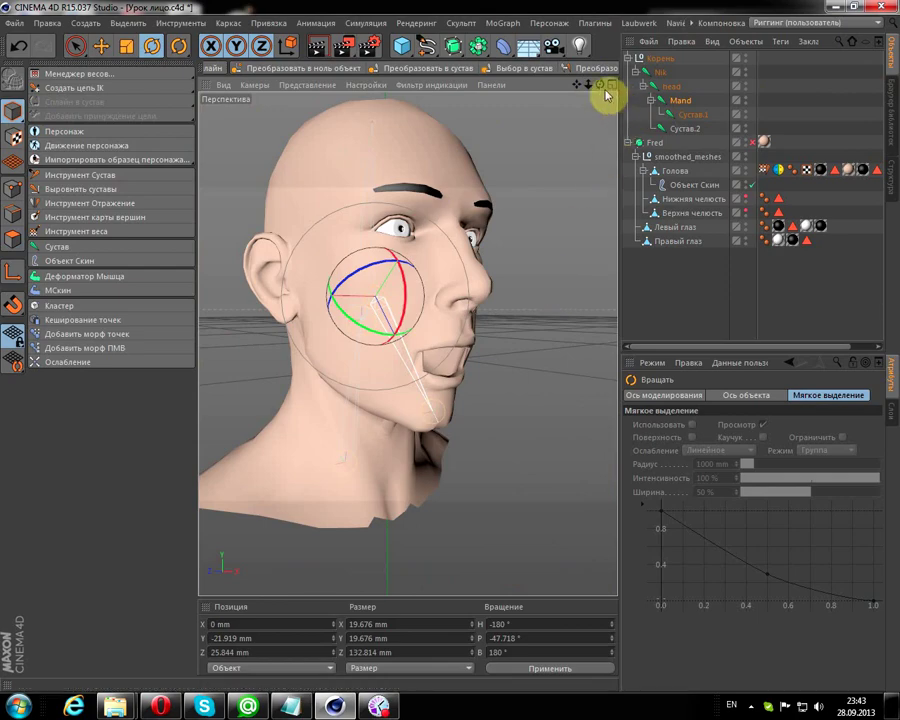
mouse_move(599, 85)
left_mouse_down()
mouse_move(401, 284)
mouse_move(394, 267)
mouse_move(388, 286)
mouse_move(382, 280)
mouse_move(388, 266)
mouse_move(376, 291)
left_mouse_up()
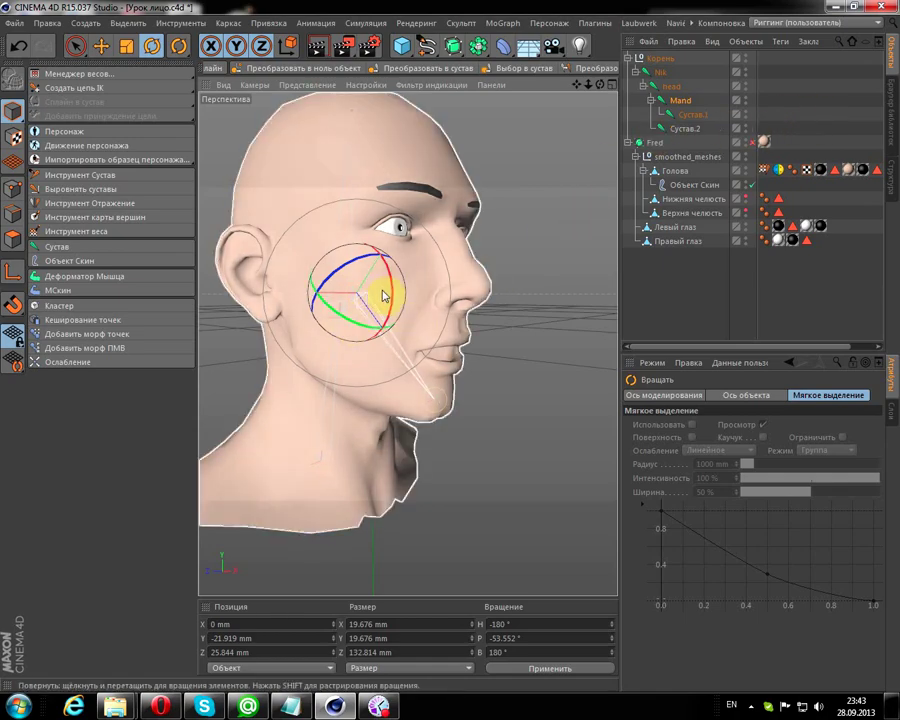
mouse_move(391, 283)
left_mouse_down()
mouse_move(396, 290)
mouse_move(396, 275)
mouse_move(396, 285)
left_mouse_up()
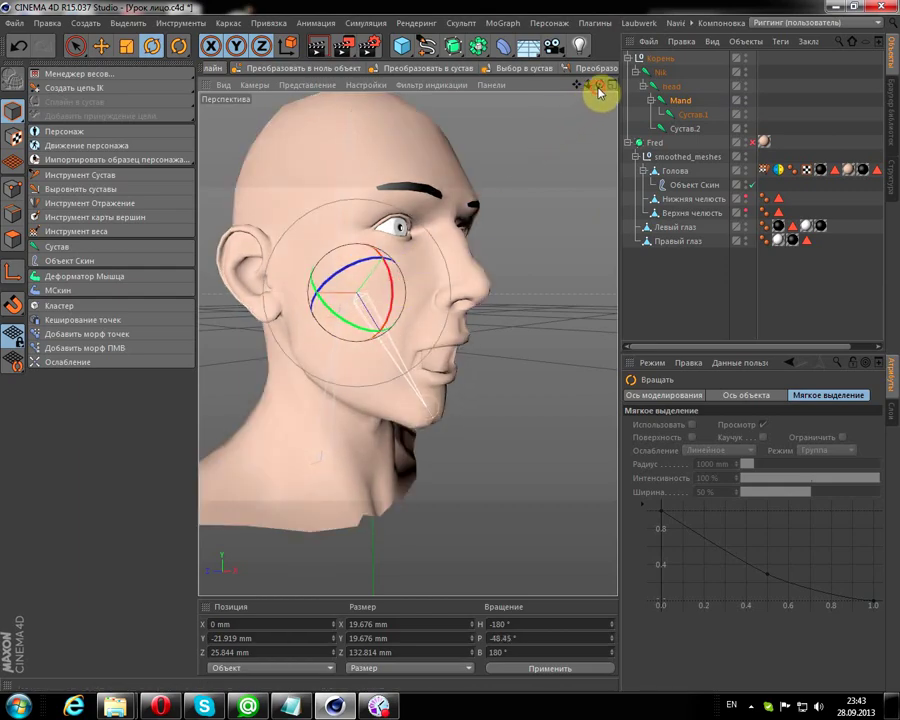
mouse_move(599, 92)
left_mouse_down()
mouse_move(357, 100)
mouse_move(599, 107)
mouse_move(402, 270)
left_mouse_up()
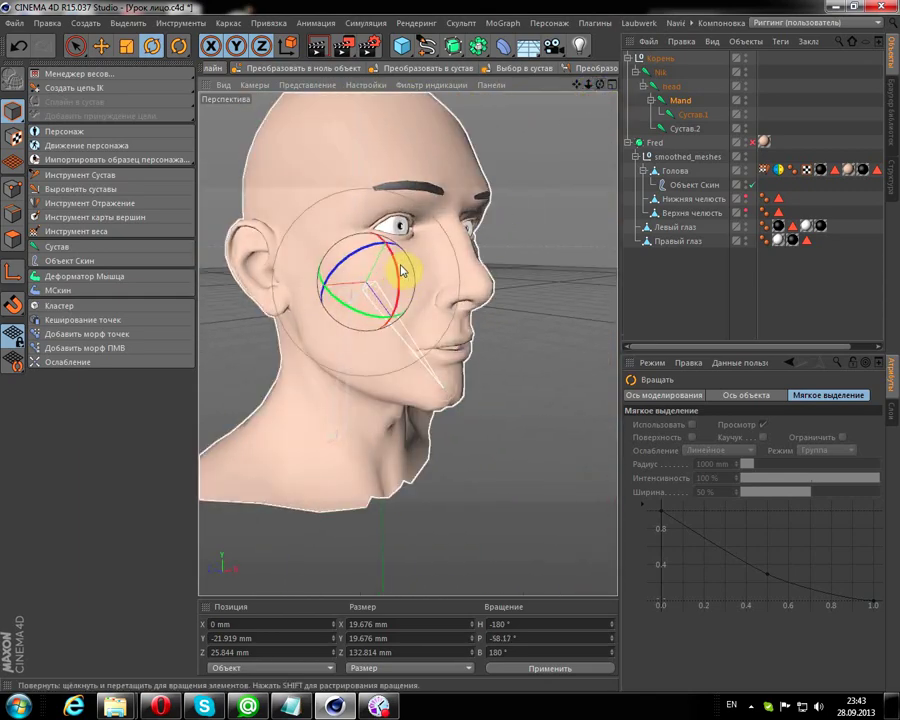
left_click(673, 88)
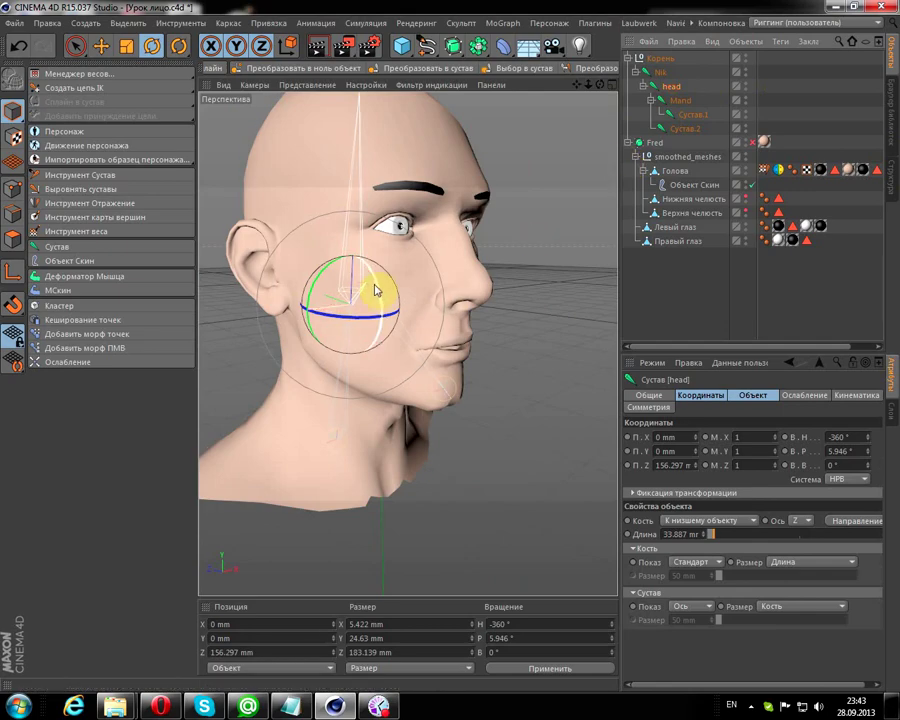
Step: Undo a trial head tilt, then move the Nik neck joint up and back to test it
mouse_move(379, 289)
left_mouse_down()
mouse_move(383, 273)
mouse_move(368, 316)
mouse_move(372, 290)
left_mouse_up()
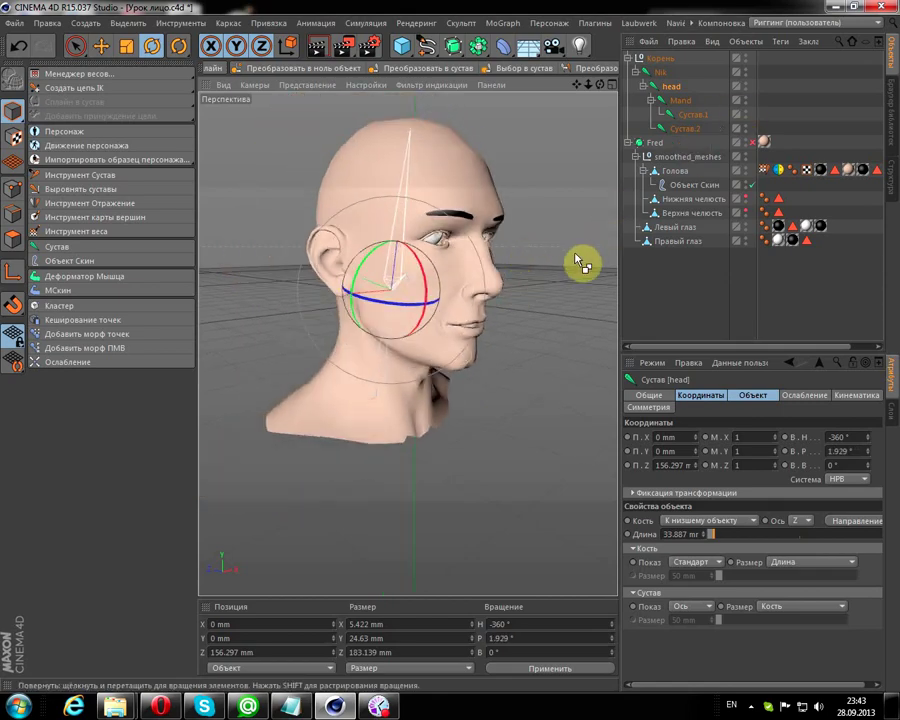
key("ctrl+z")
left_click(658, 73)
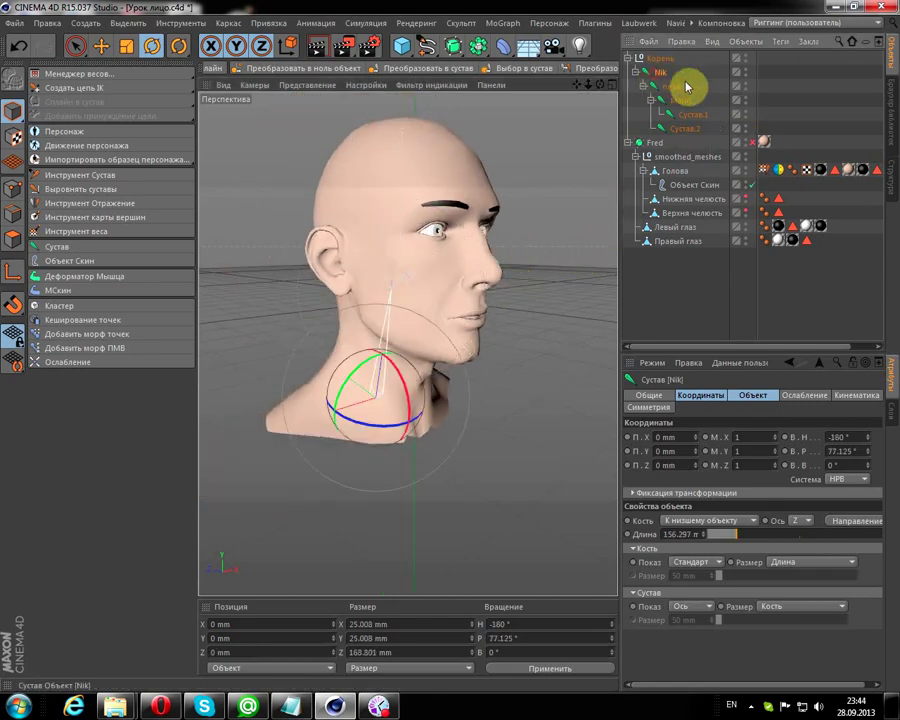
left_click(101, 47)
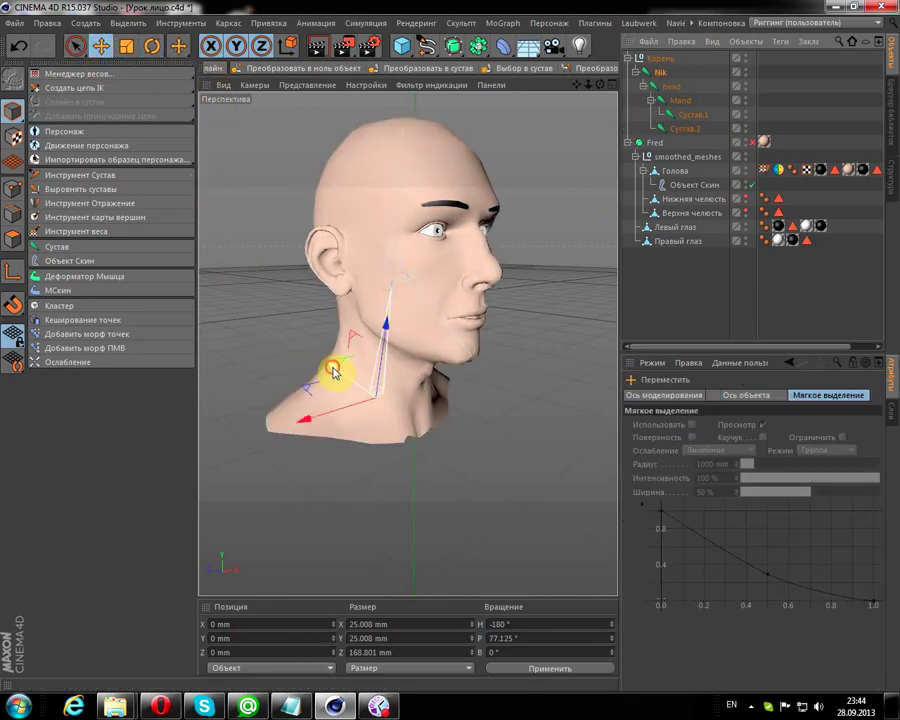
left_click_drag(335, 368, 289, 317)
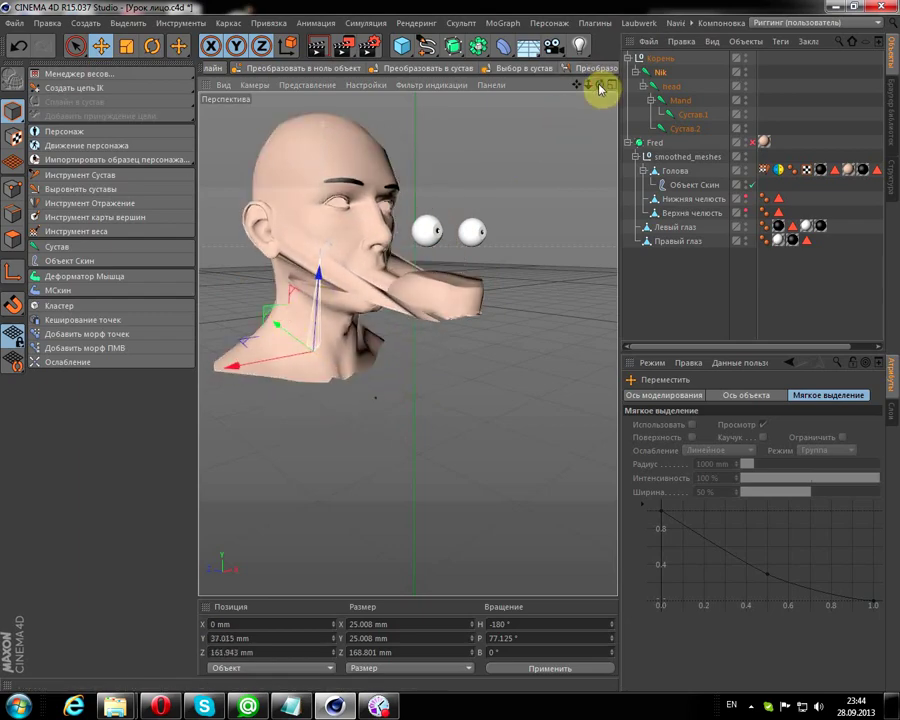
Step: Inspect the stretched jaw up close, deselect the mesh, and switch to the Weight Tool
left_click_drag(601, 89, 675, 108)
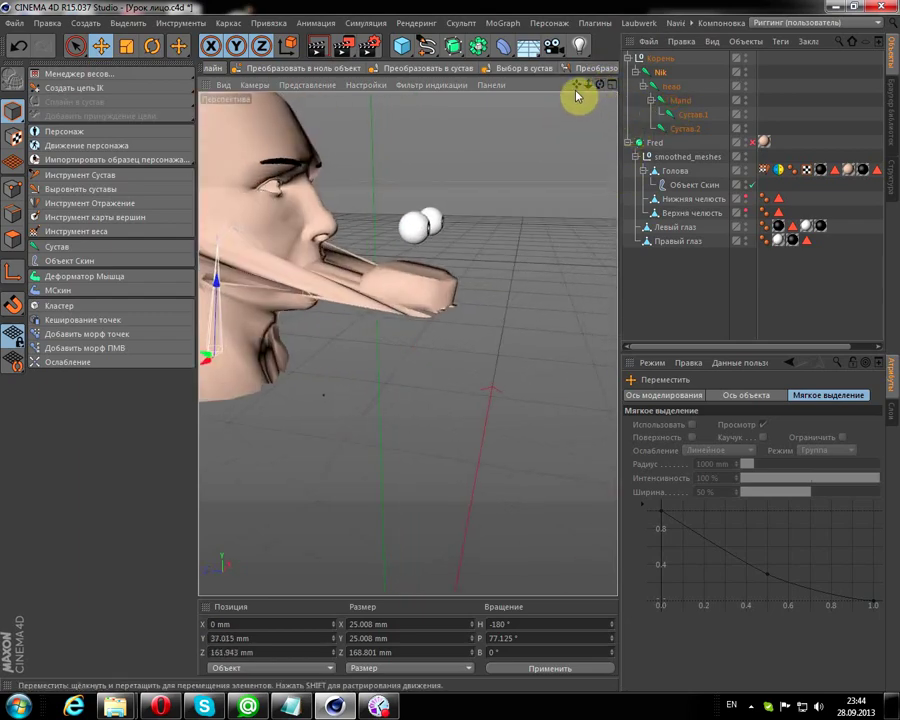
left_click_drag(581, 95, 512, 367)
left_click(512, 367)
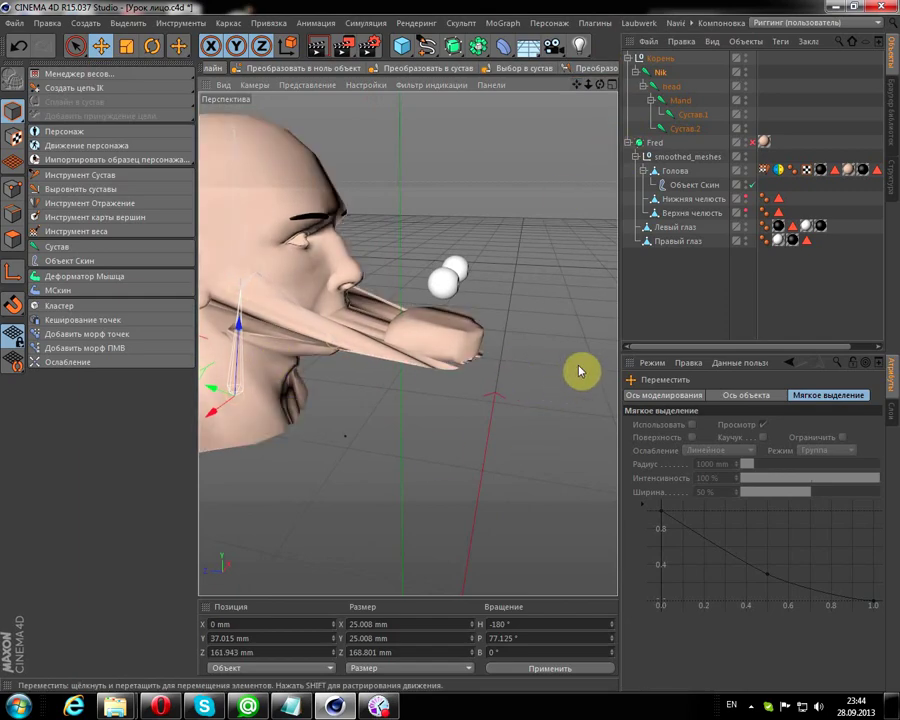
left_click(59, 236)
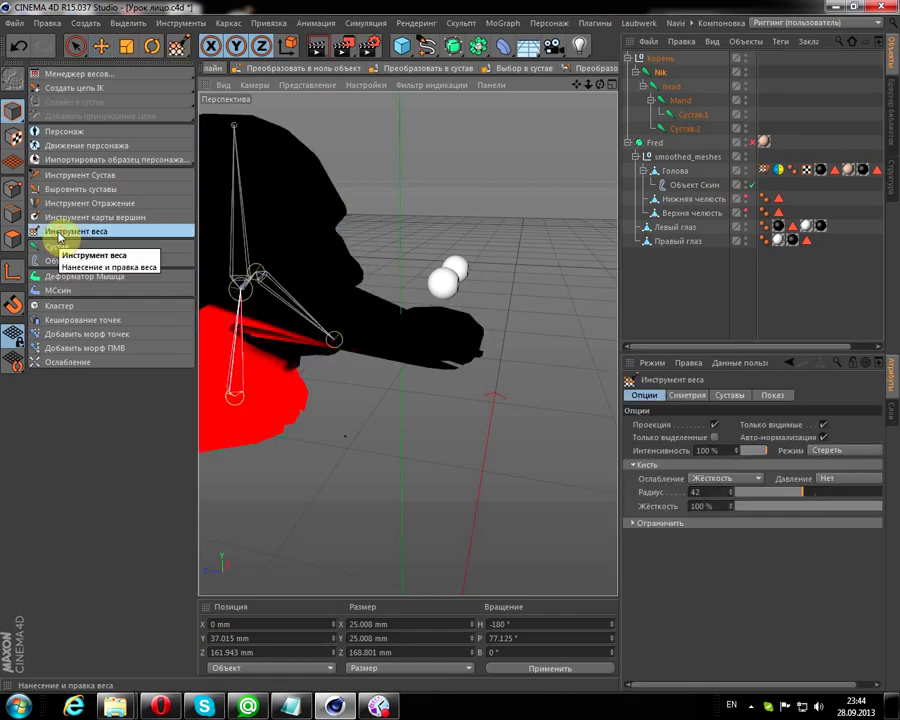
Step: Pick the head joint for painting and set the Weight Tool mode to Add
left_click(664, 88)
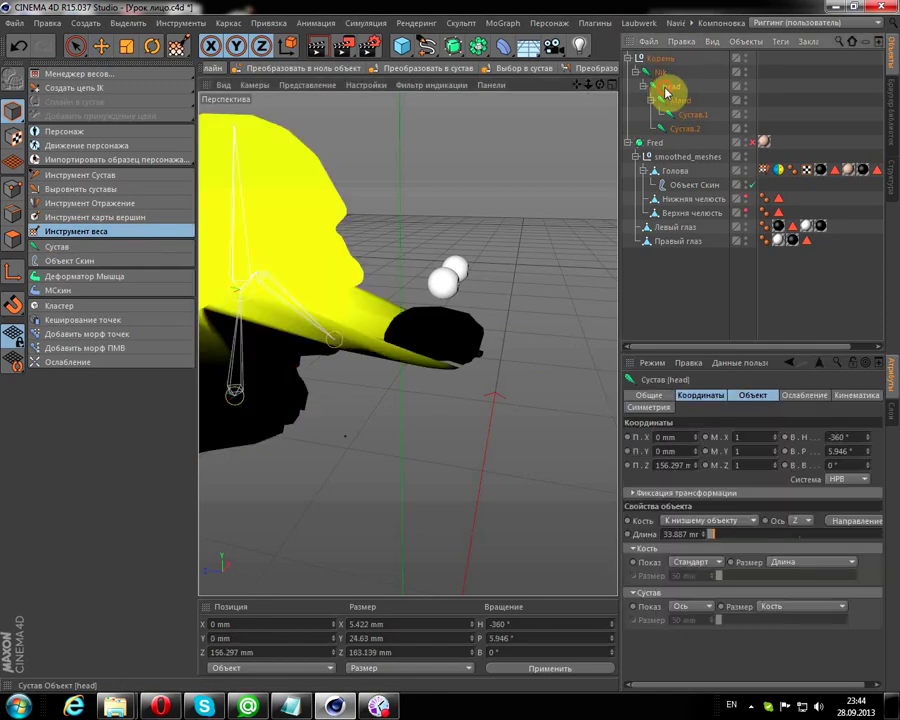
left_click(60, 231)
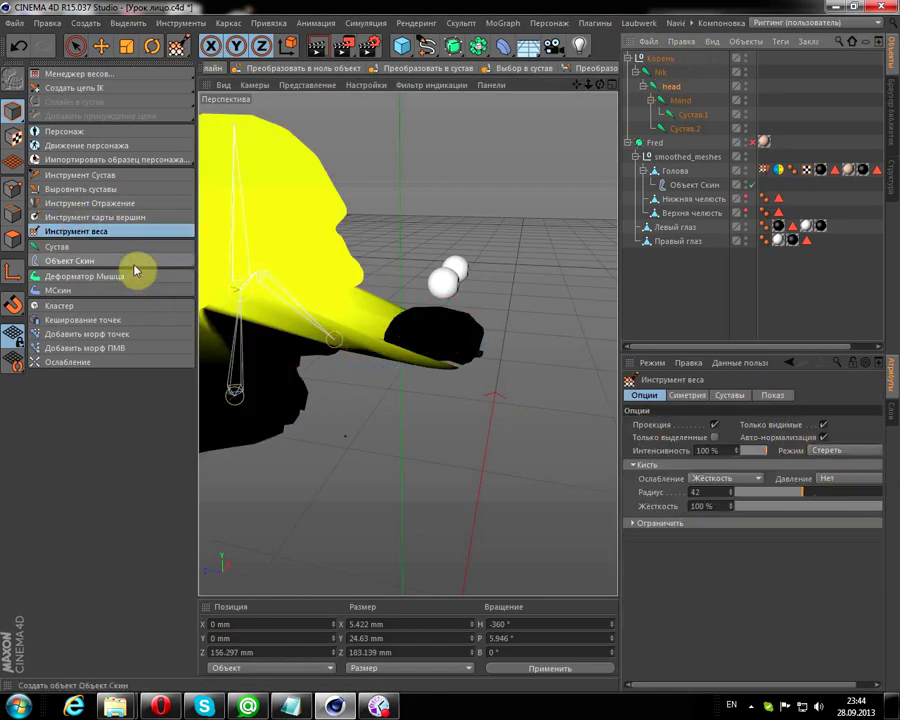
left_click(834, 452)
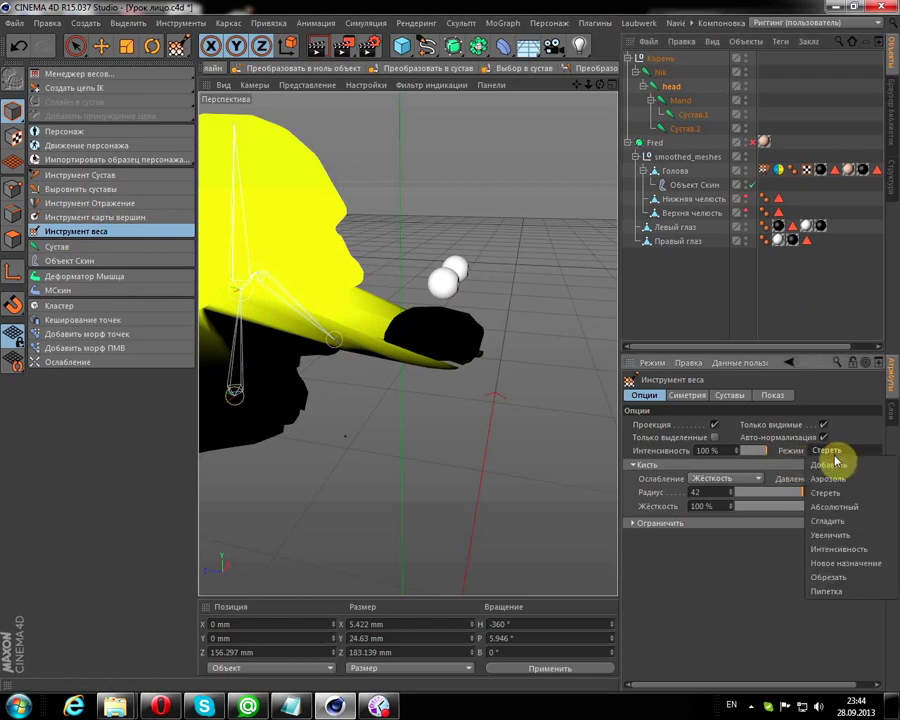
left_click(834, 464)
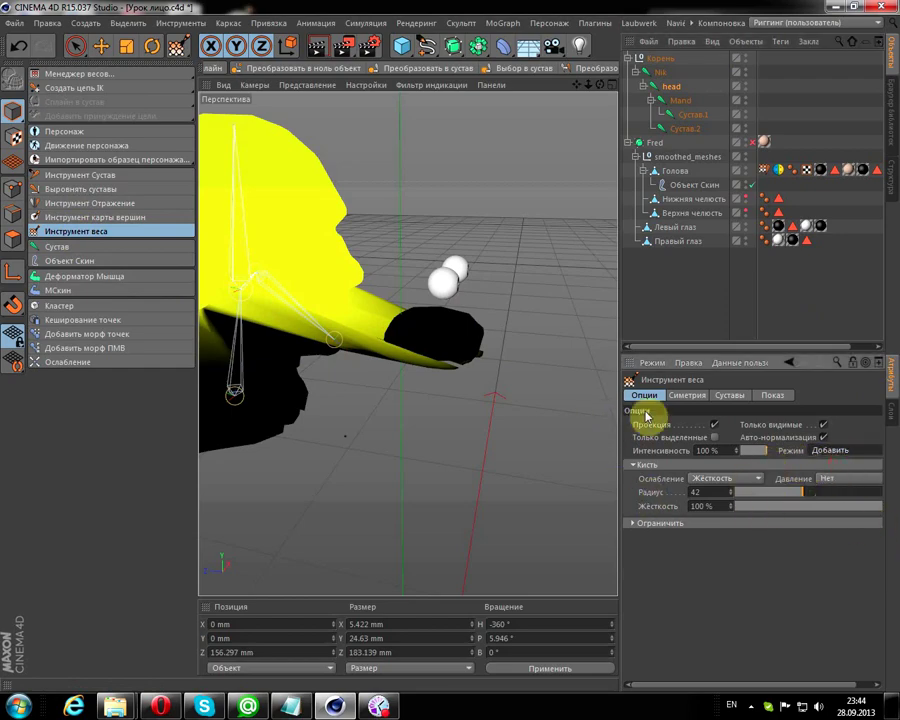
Step: Paint head weight over the stretched jaw and nose spike, check around the head, then select Nik
mouse_move(428, 366)
left_mouse_down()
mouse_move(476, 341)
mouse_move(468, 335)
mouse_move(406, 368)
mouse_move(396, 342)
mouse_move(438, 316)
mouse_move(400, 313)
left_mouse_up()
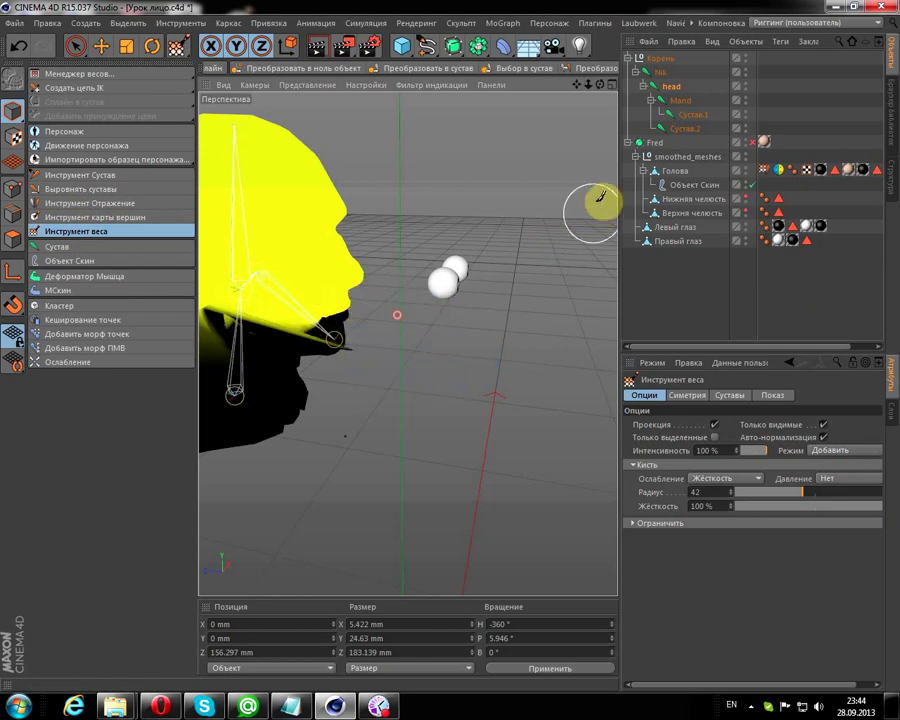
mouse_move(578, 88)
left_mouse_down()
mouse_move(655, 101)
mouse_move(636, 94)
mouse_move(290, 112)
left_mouse_up()
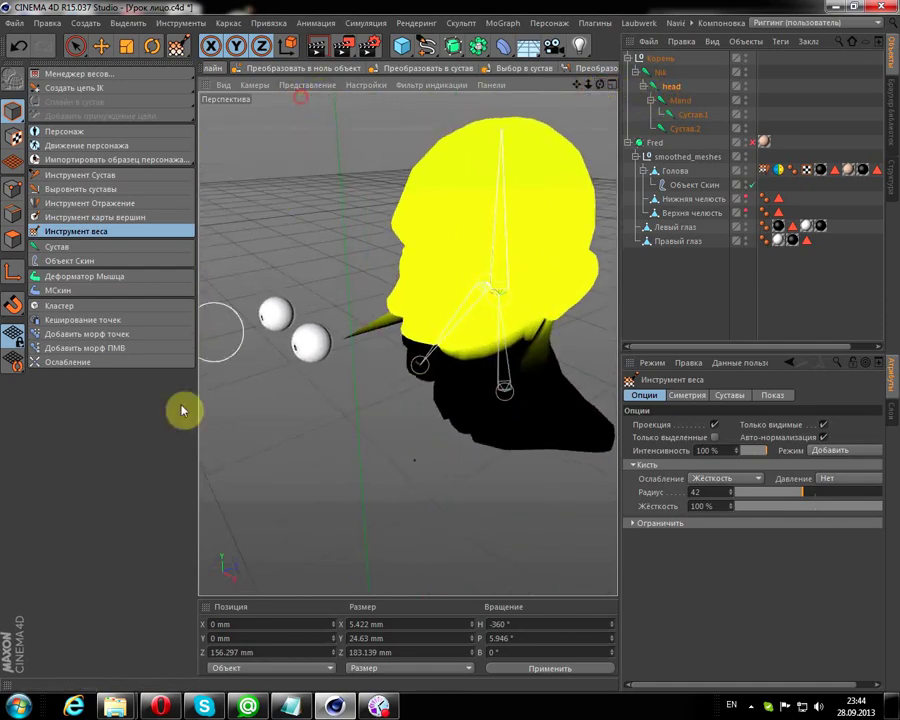
left_click_drag(236, 424, 345, 342)
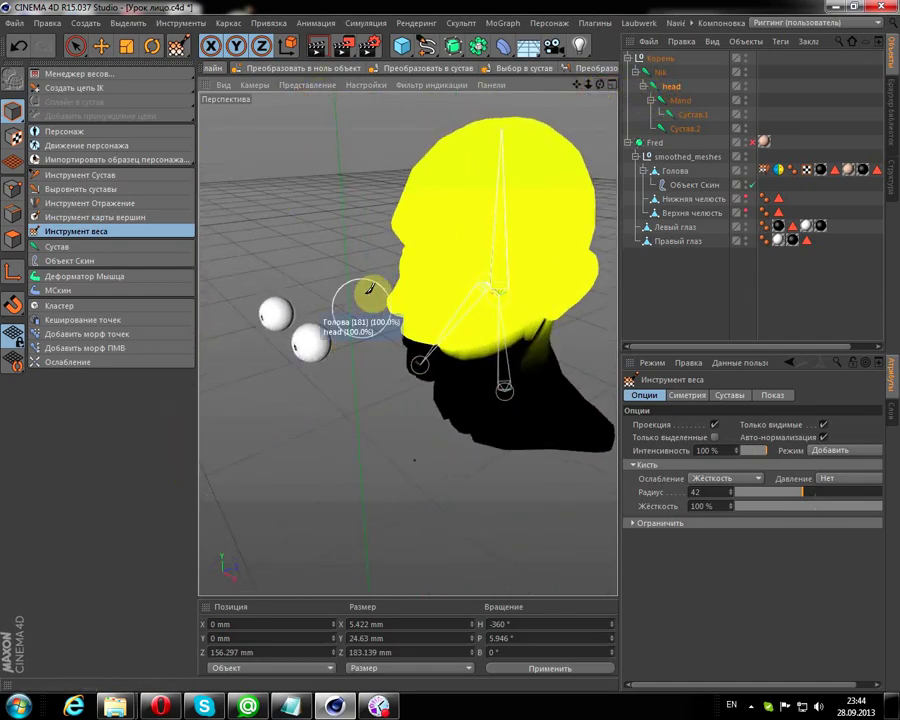
right_click_drag(343, 343, 301, 311, "alt")
left_click_drag(601, 89, 843, 90)
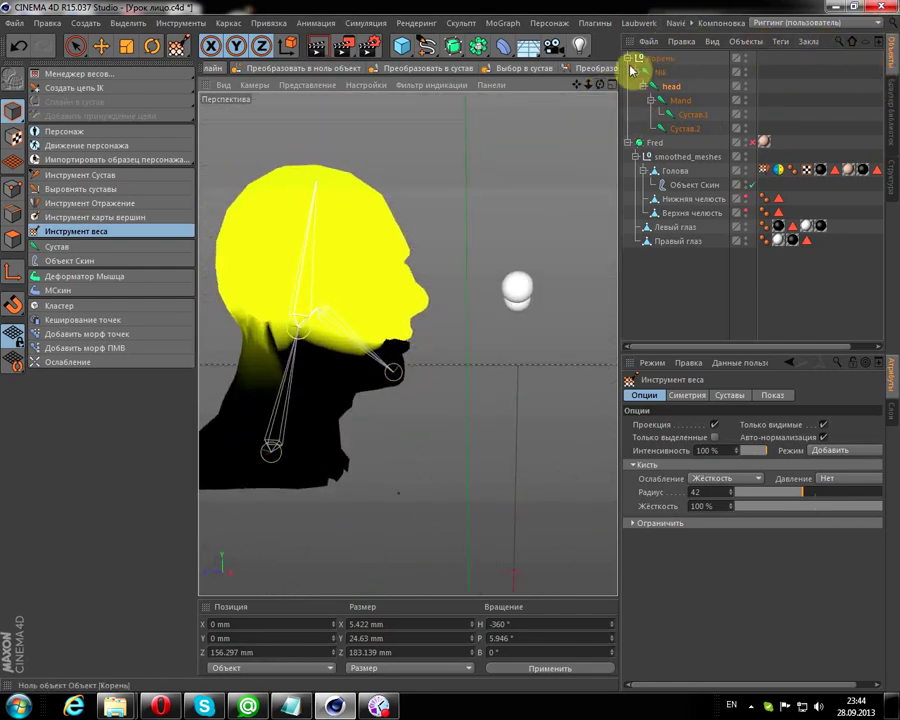
mouse_move(601, 88)
left_mouse_down()
mouse_move(886, 100)
mouse_move(800, 116)
mouse_move(549, 134)
mouse_move(245, 112)
left_mouse_up()
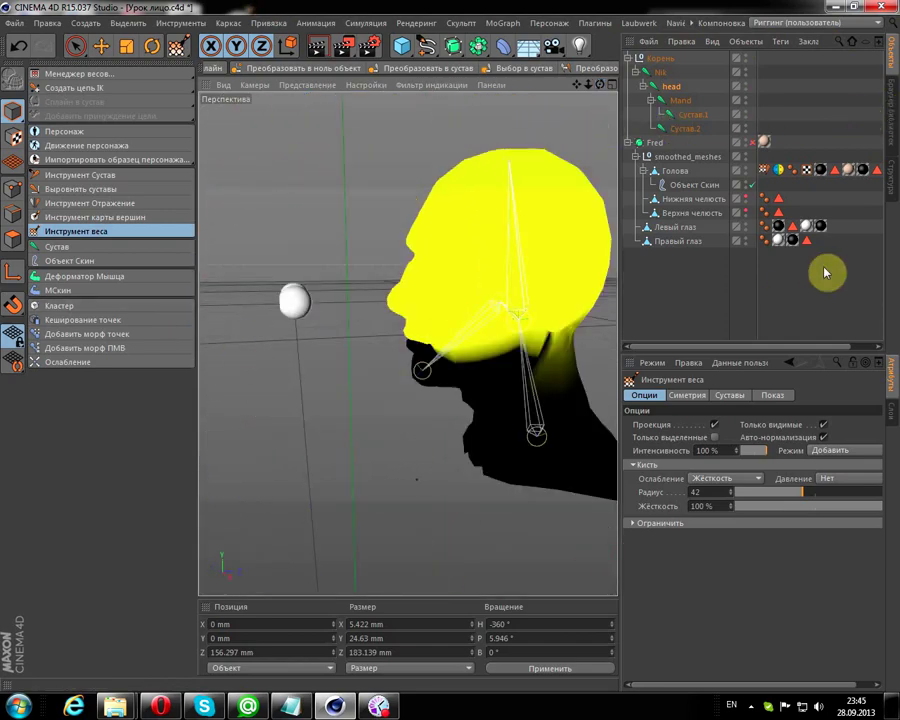
left_click(657, 77)
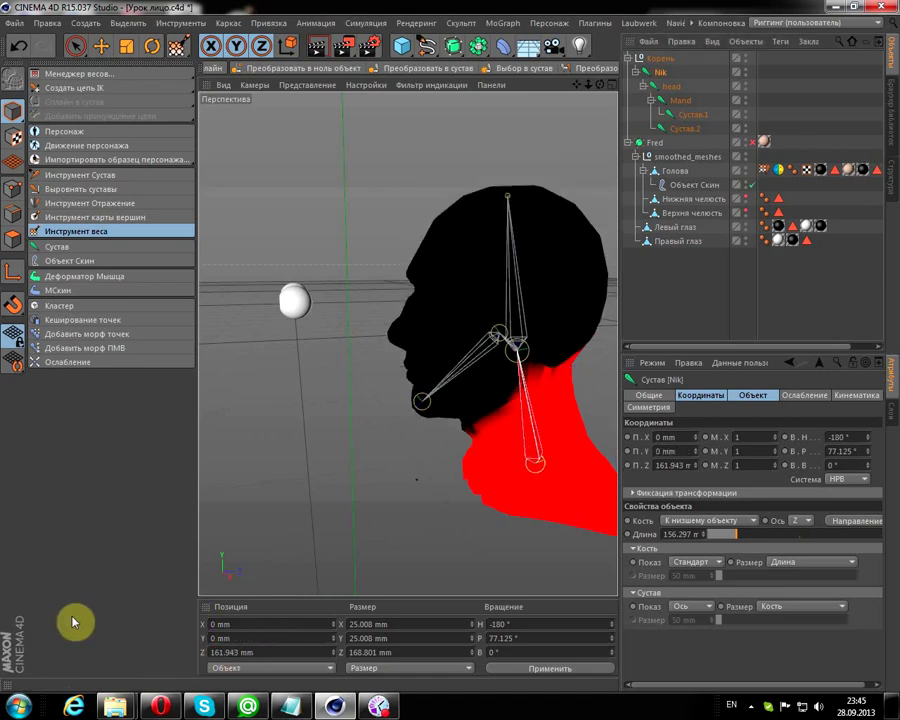
Step: Reset the Nik neck joint's Z position to 0 mm
left_click_drag(267, 652, 155, 660)
type("20")
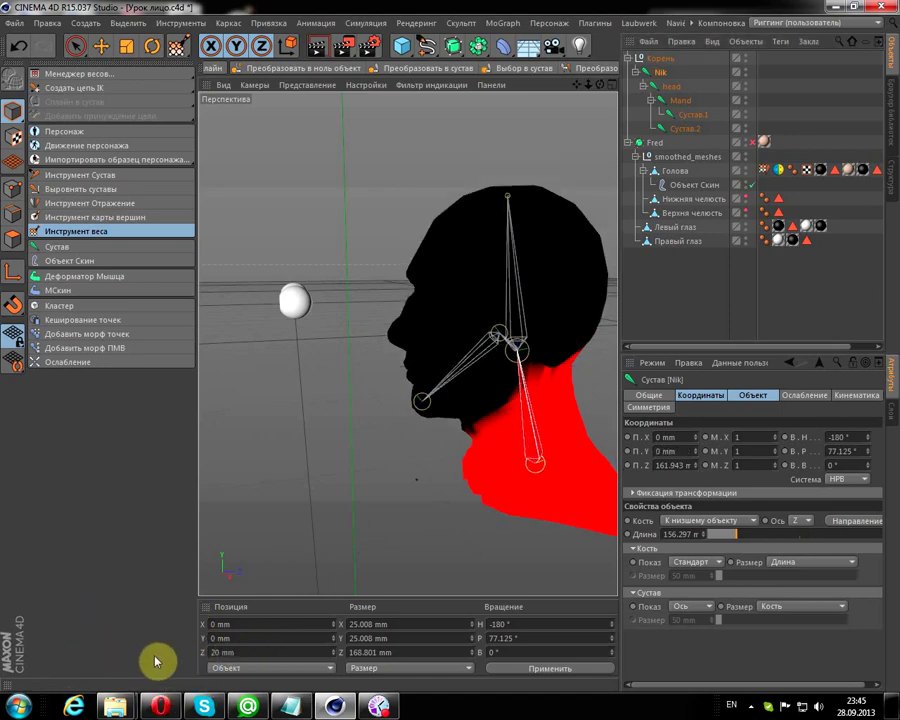
key("Return")
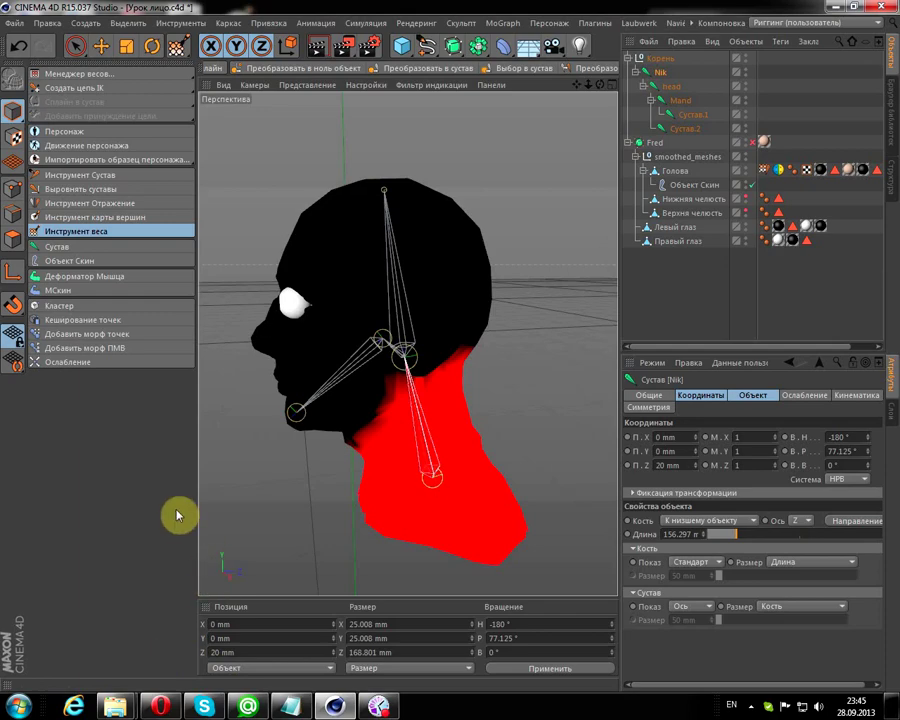
left_click(151, 45)
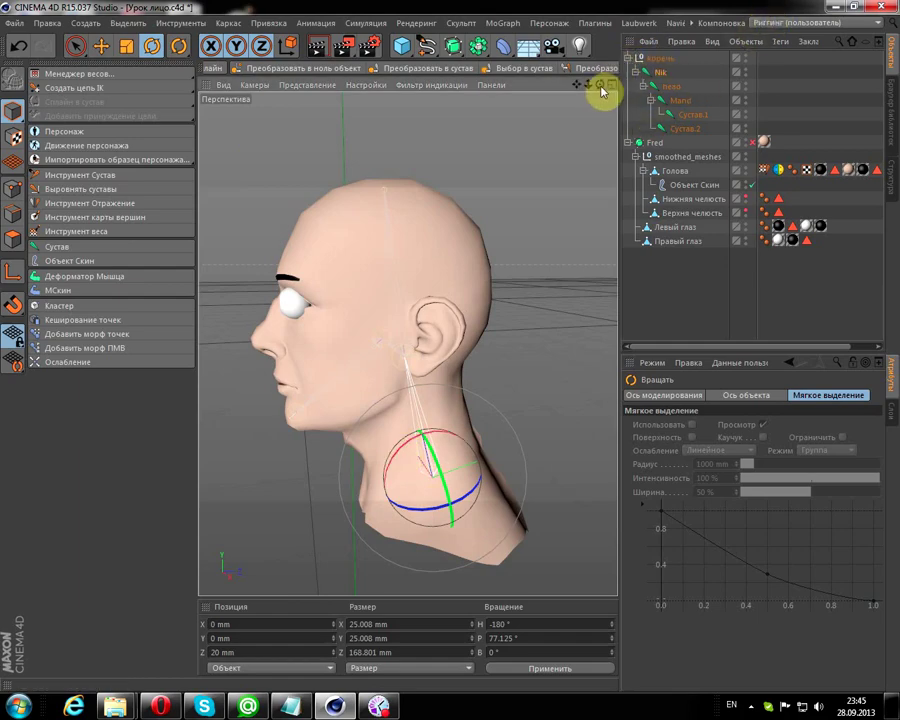
left_click_drag(601, 91, 738, 97)
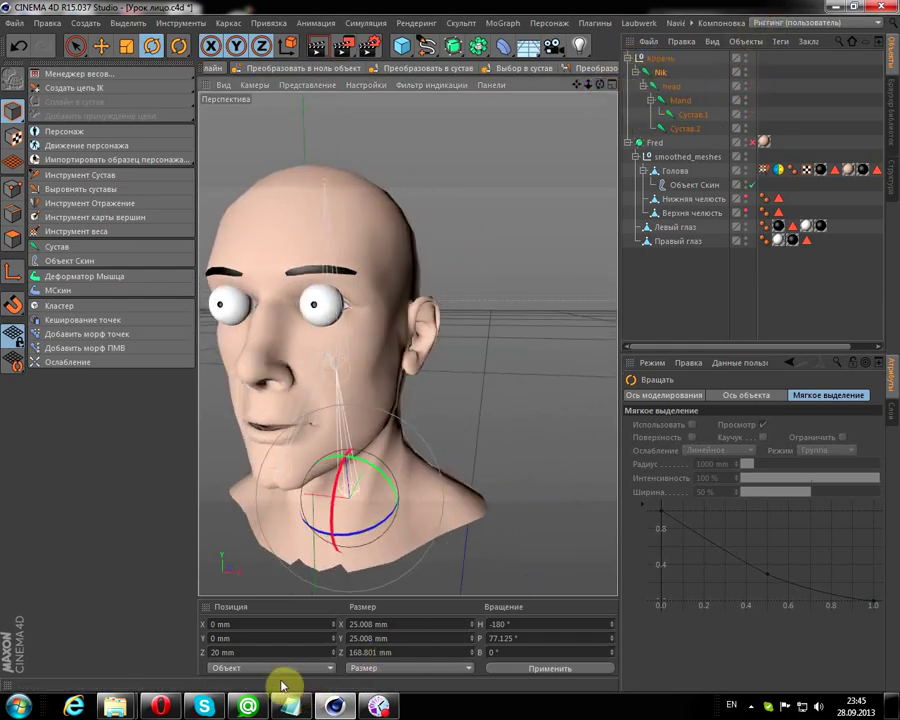
left_click(259, 654)
key("Return")
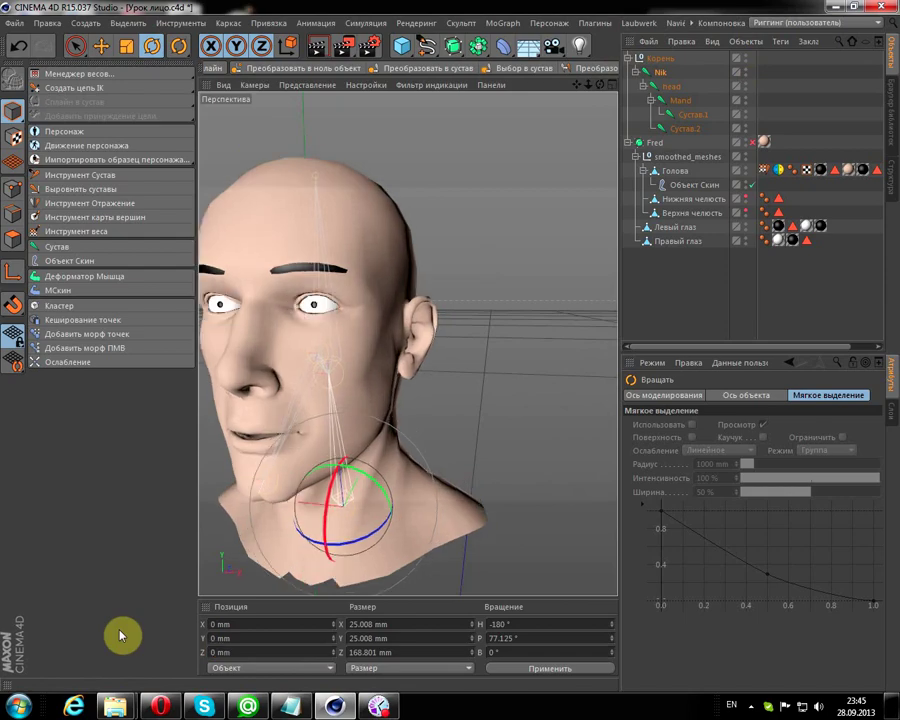
left_click_drag(601, 95, 482, 104)
Step: Test-rotate the Mand jaw and head joints, undoing each rotation to restore the rest pose
left_click(683, 101)
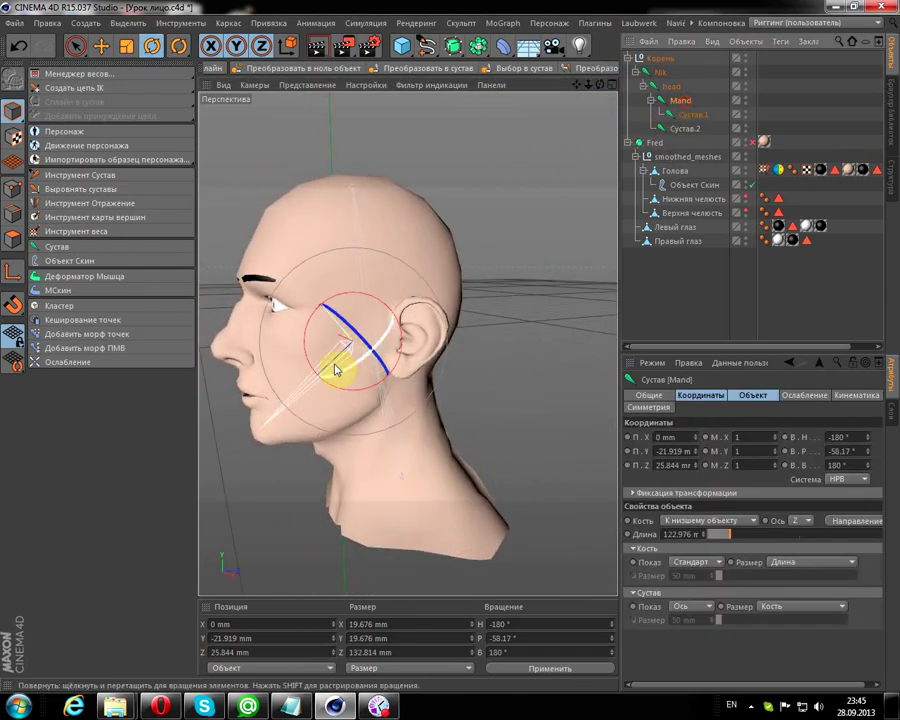
mouse_move(336, 362)
left_mouse_down()
mouse_move(309, 336)
mouse_move(311, 317)
mouse_move(302, 344)
mouse_move(306, 312)
mouse_move(333, 353)
mouse_move(331, 366)
mouse_move(354, 321)
mouse_move(335, 340)
left_mouse_up()
left_click(672, 87)
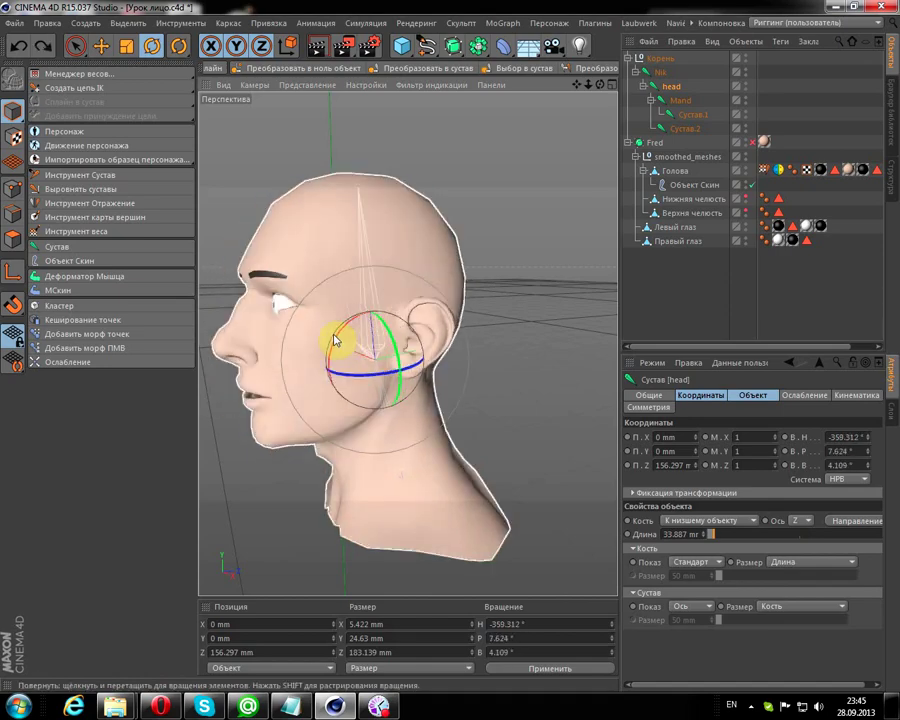
key("ctrl+z")
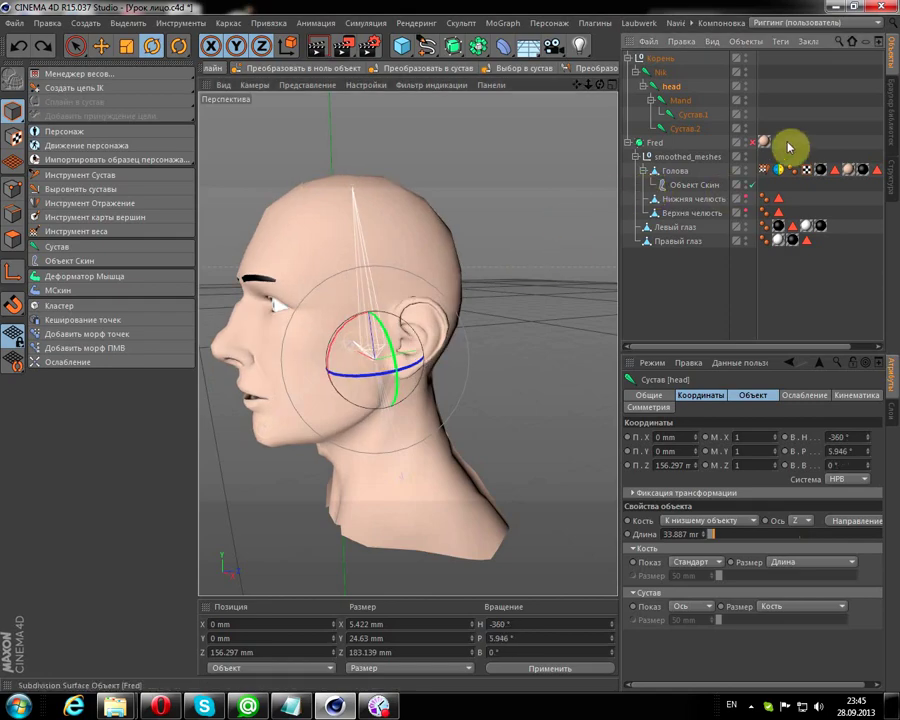
left_click(680, 101)
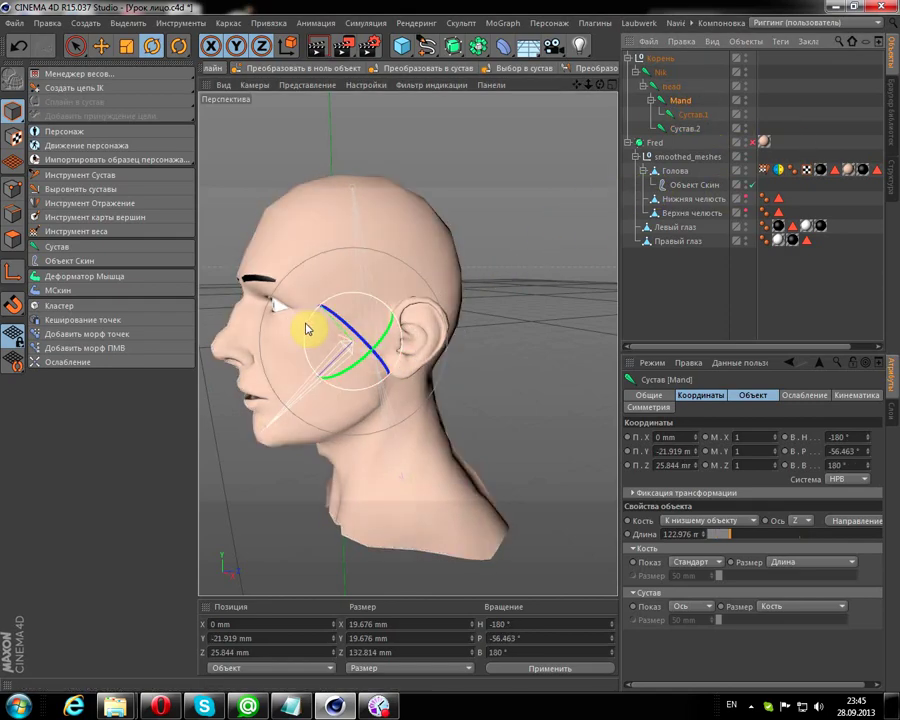
left_click_drag(310, 326, 307, 334)
left_click_drag(600, 84, 747, 88)
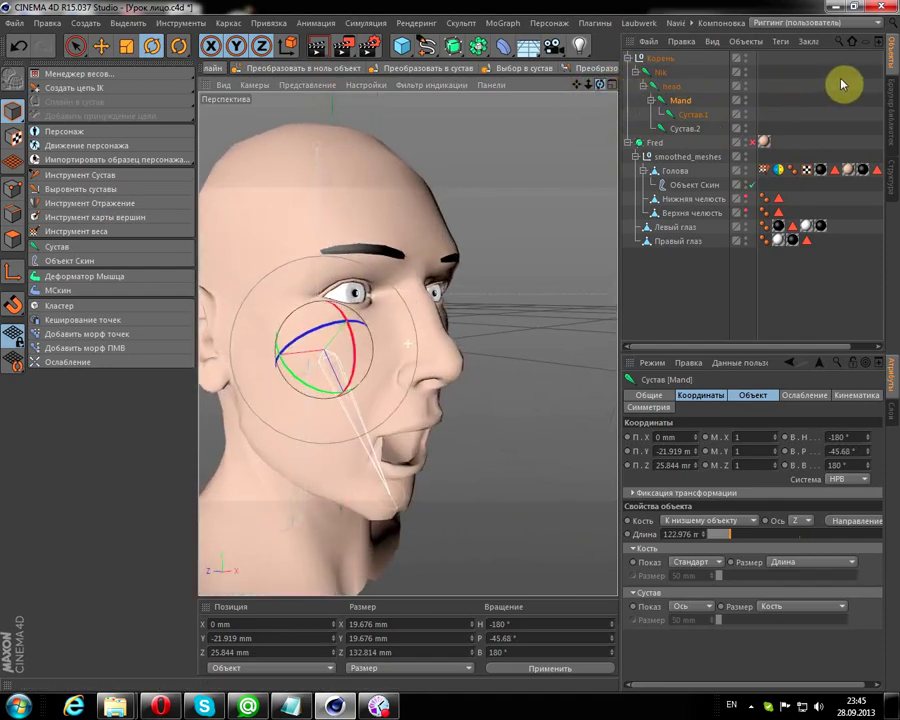
key("ctrl+z")
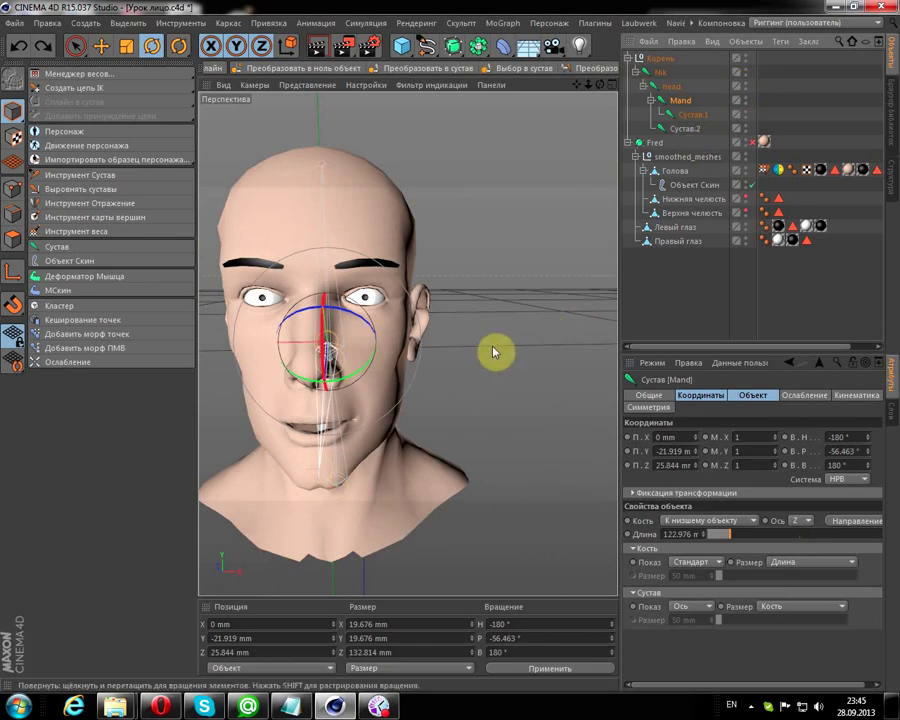